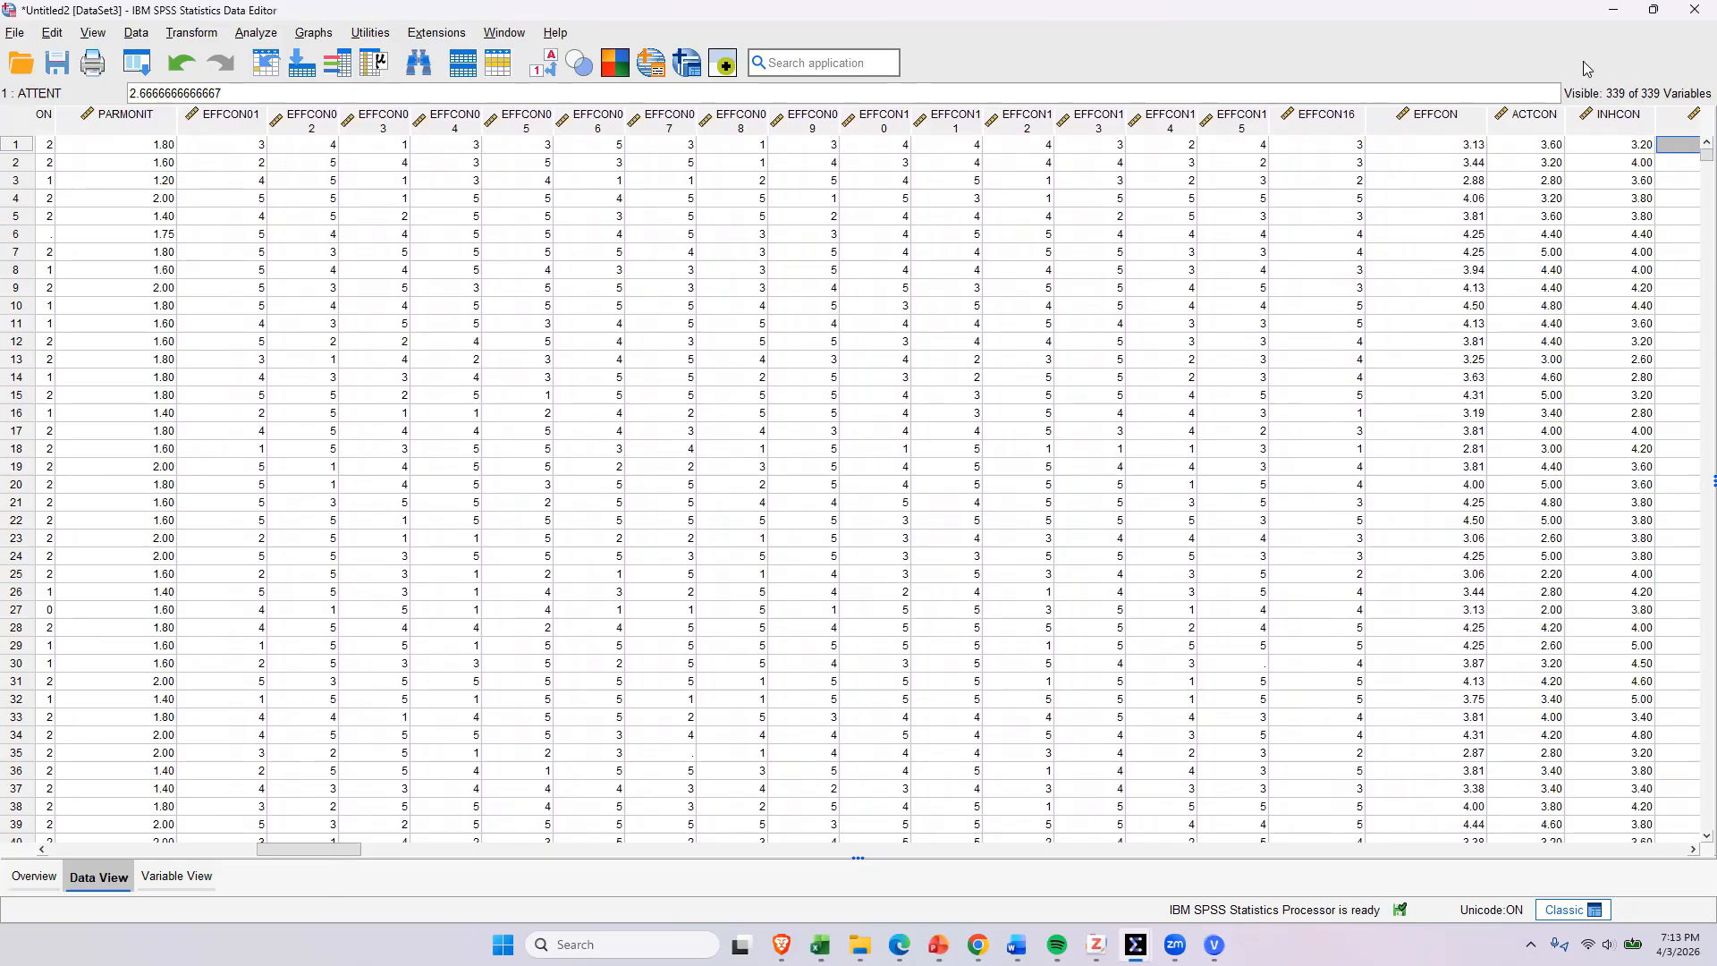
# Step: Examine the individual effortful control item columns EFFCON01 through EFFCON16 in the dataset, including the variable label of EFFCON01
pyautogui.click(1149, 120)
pyautogui.moveTo(1183, 121); pyautogui.dragTo(1202, 121)
pyautogui.click(248, 136)
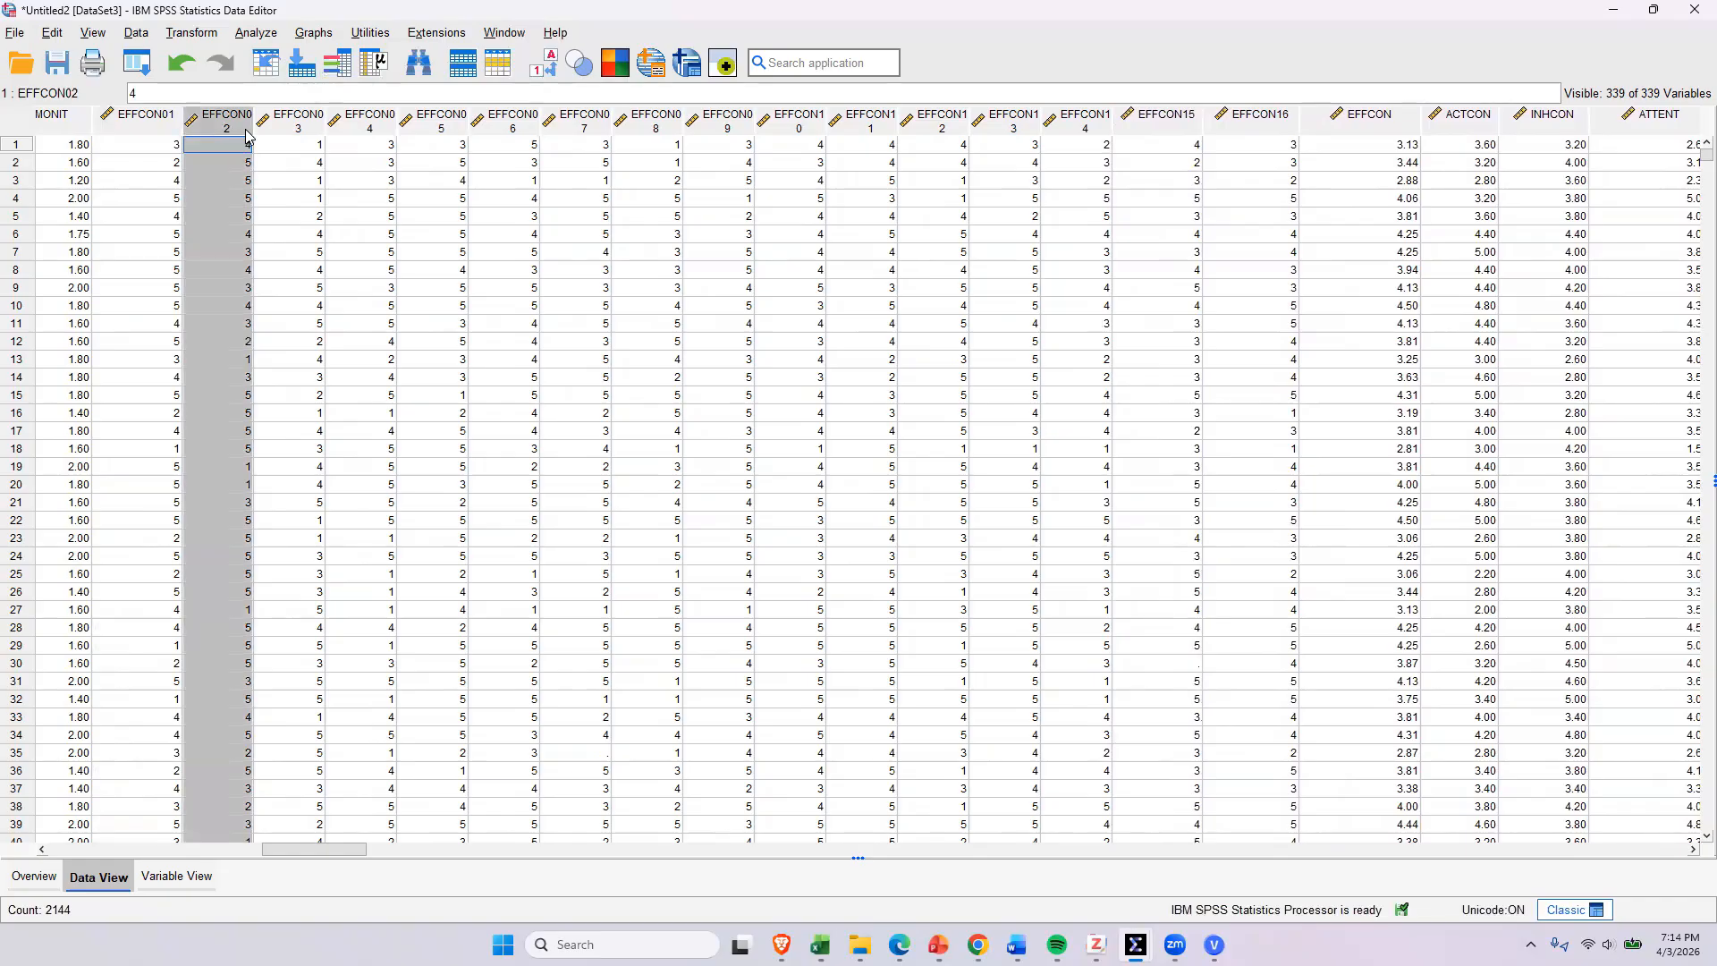
pyautogui.click(310, 125)
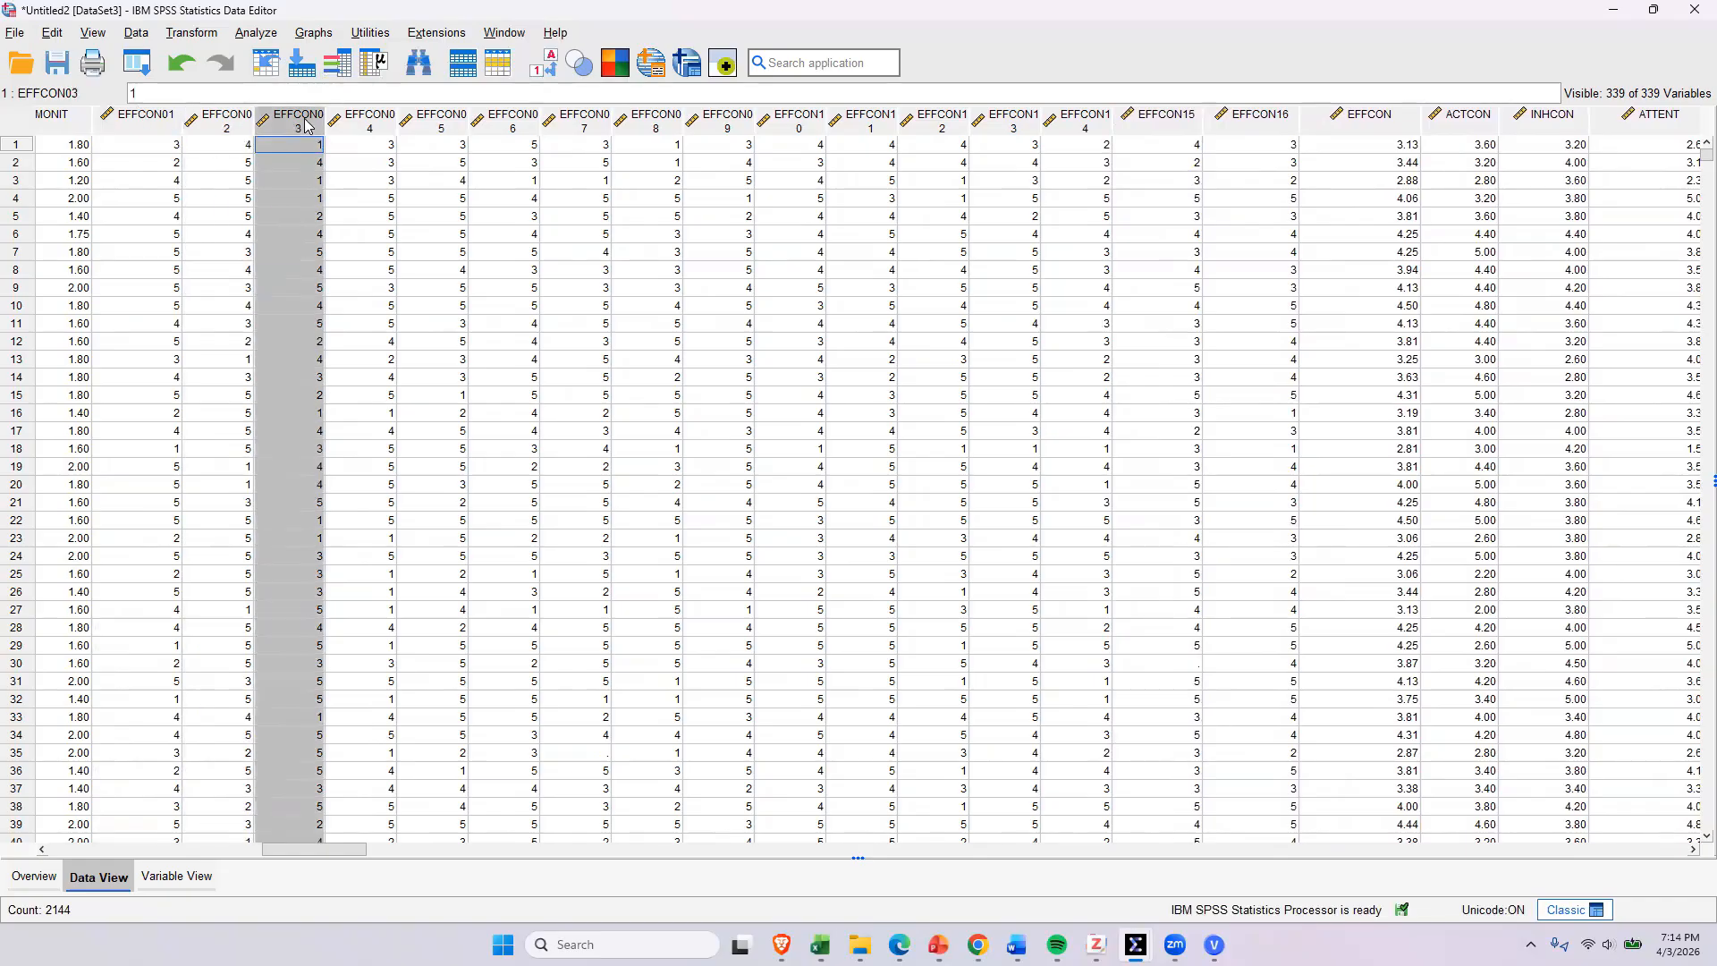
pyautogui.click(1158, 125)
pyautogui.moveTo(288, 861); pyautogui.dragTo(245, 855)
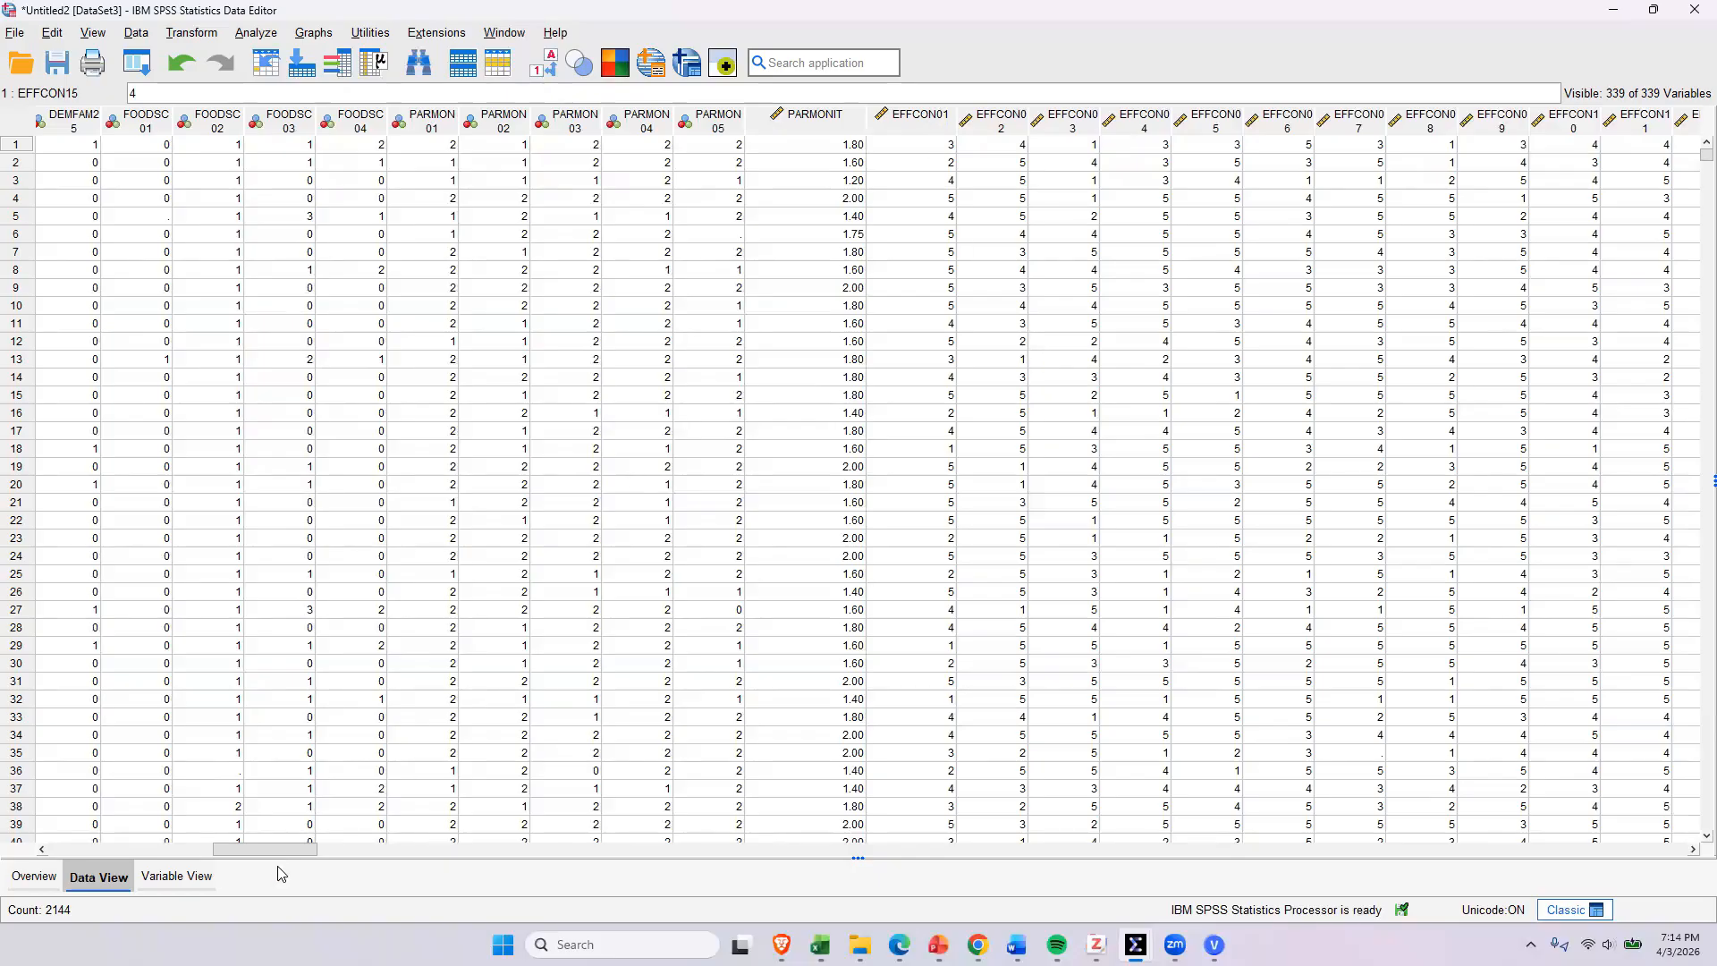
pyautogui.moveTo(303, 849)
pyautogui.mouseDown()
pyautogui.moveTo(408, 836)
pyautogui.moveTo(315, 832)
pyautogui.mouseUp()
pyautogui.click(400, 123)
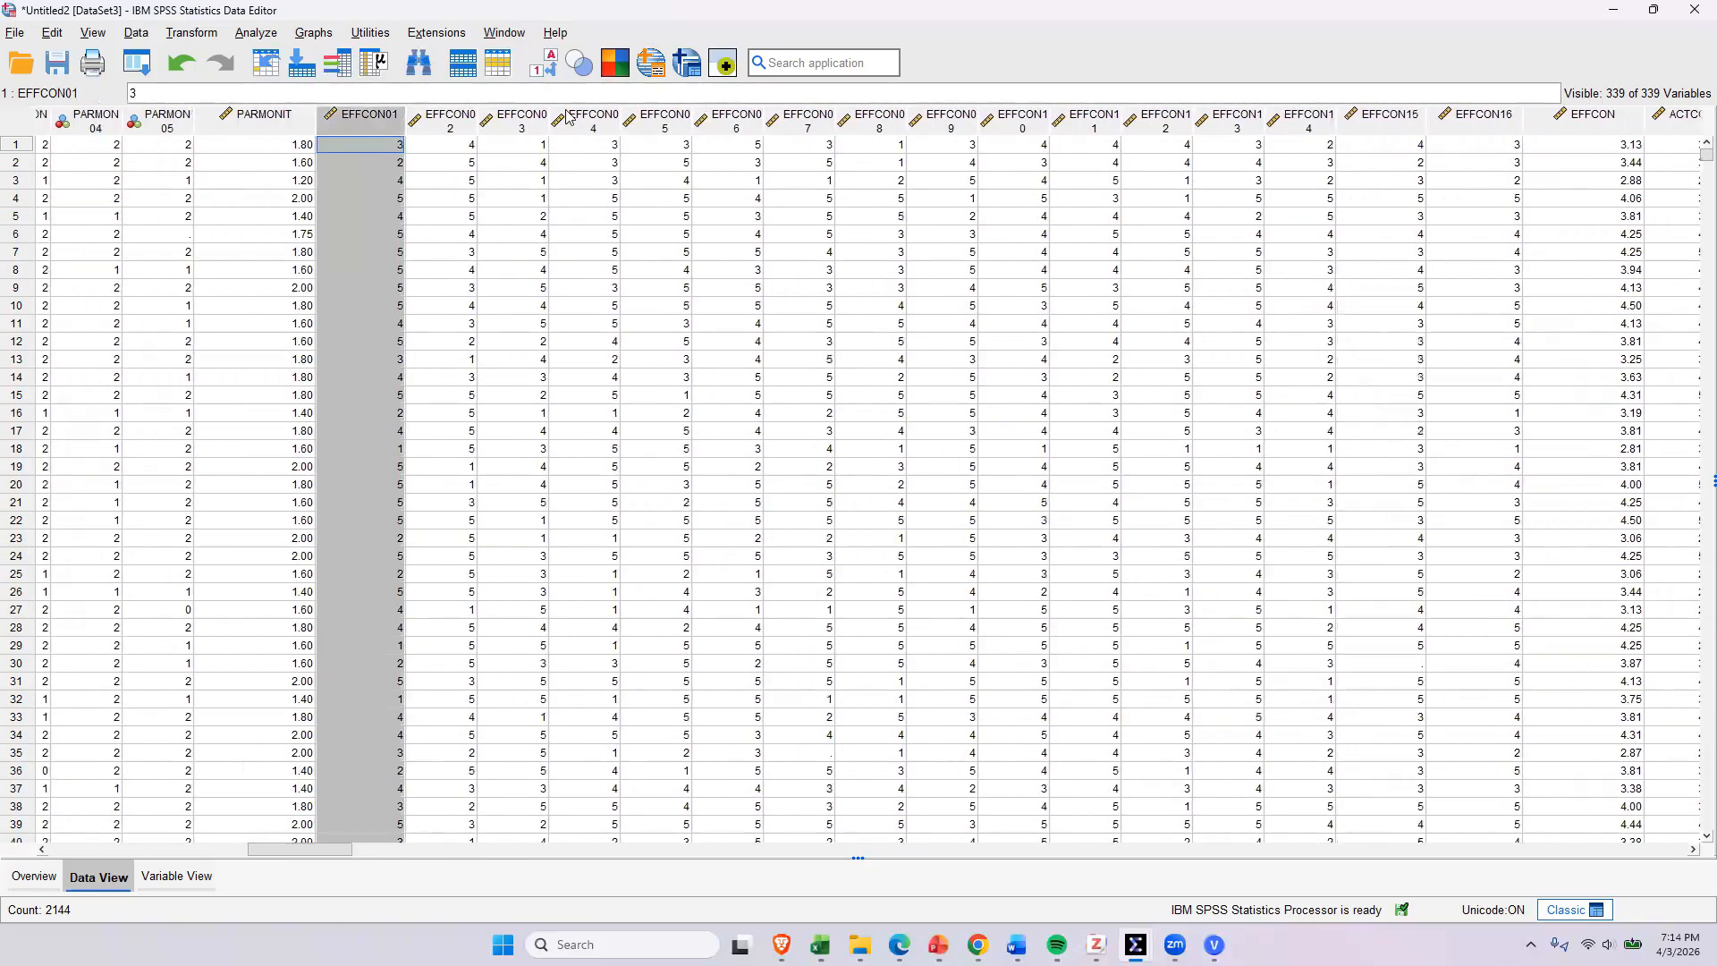
pyautogui.click(651, 114)
pyautogui.moveTo(307, 857)
pyautogui.mouseDown()
pyautogui.moveTo(235, 844)
pyautogui.moveTo(337, 841)
pyautogui.moveTo(314, 844)
pyautogui.mouseUp()
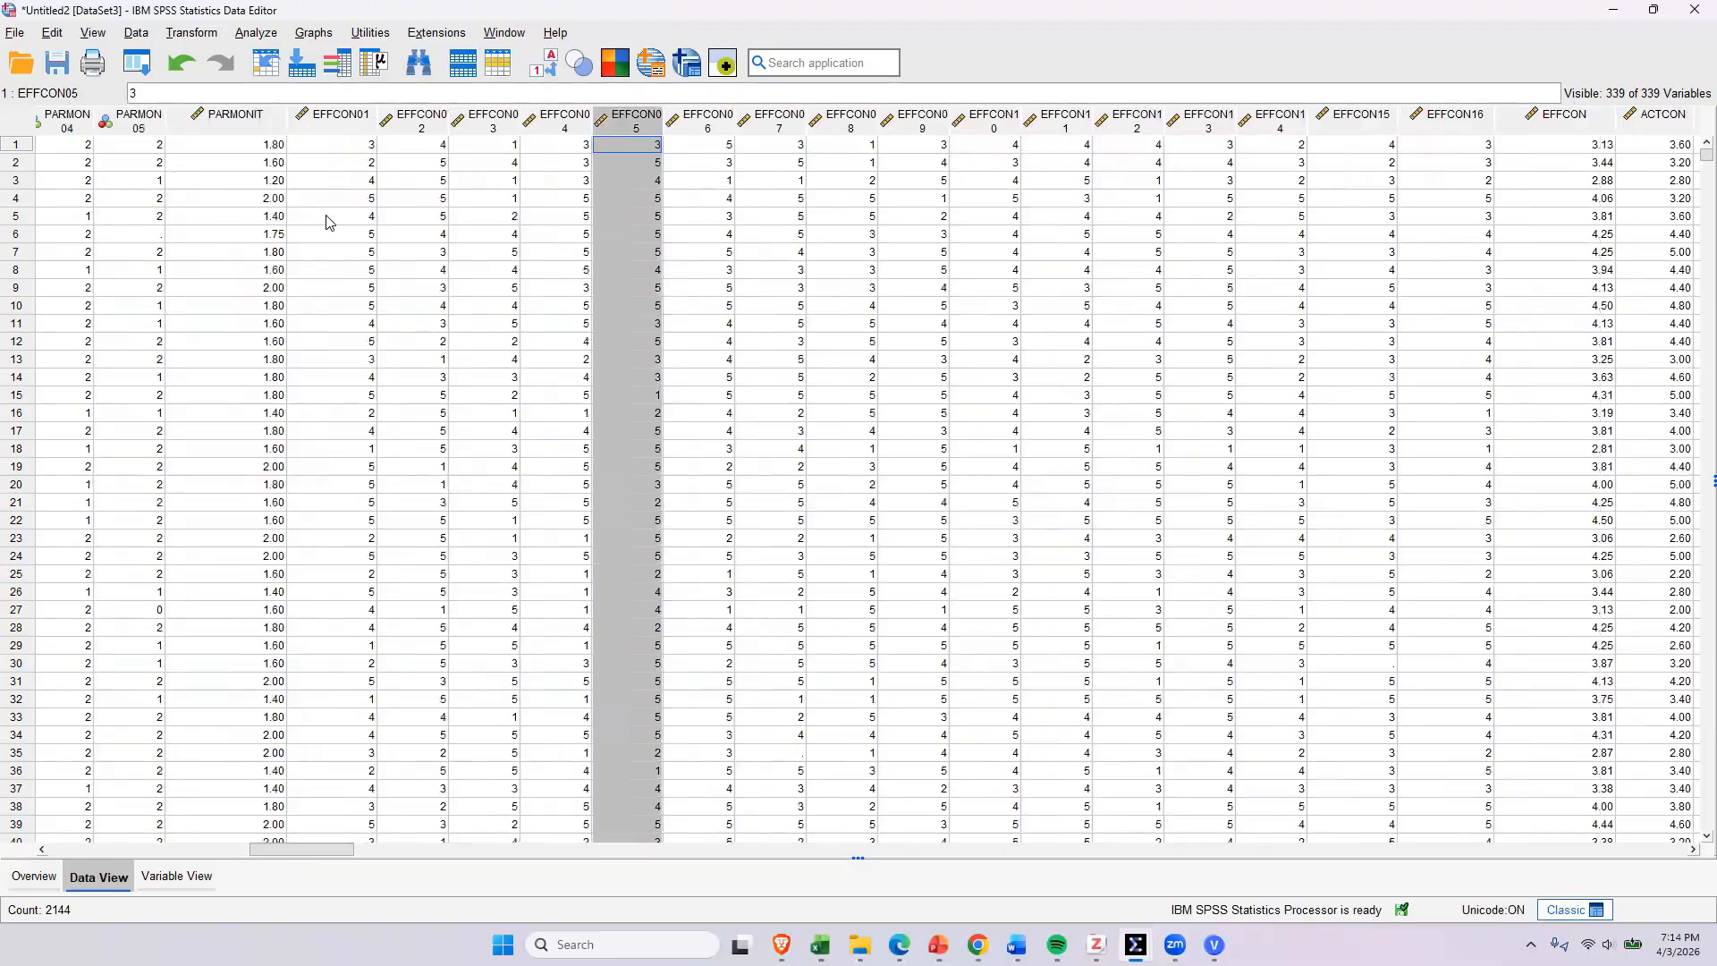
pyautogui.moveTo(339, 123)
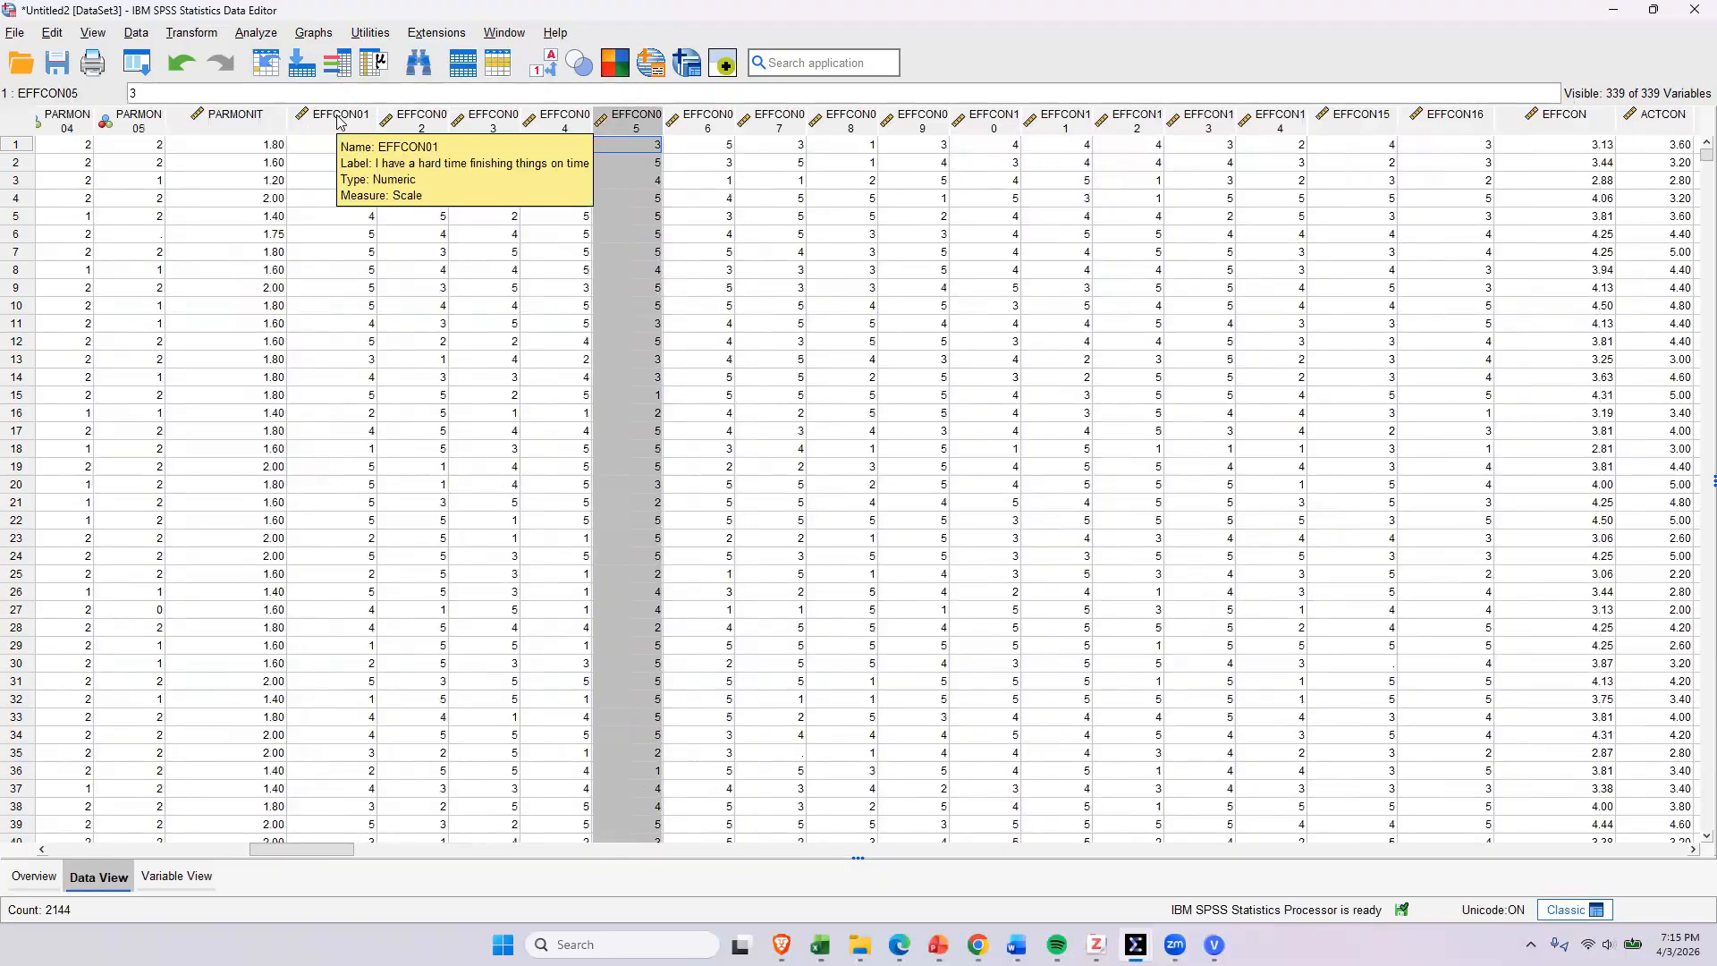
pyautogui.click(339, 123)
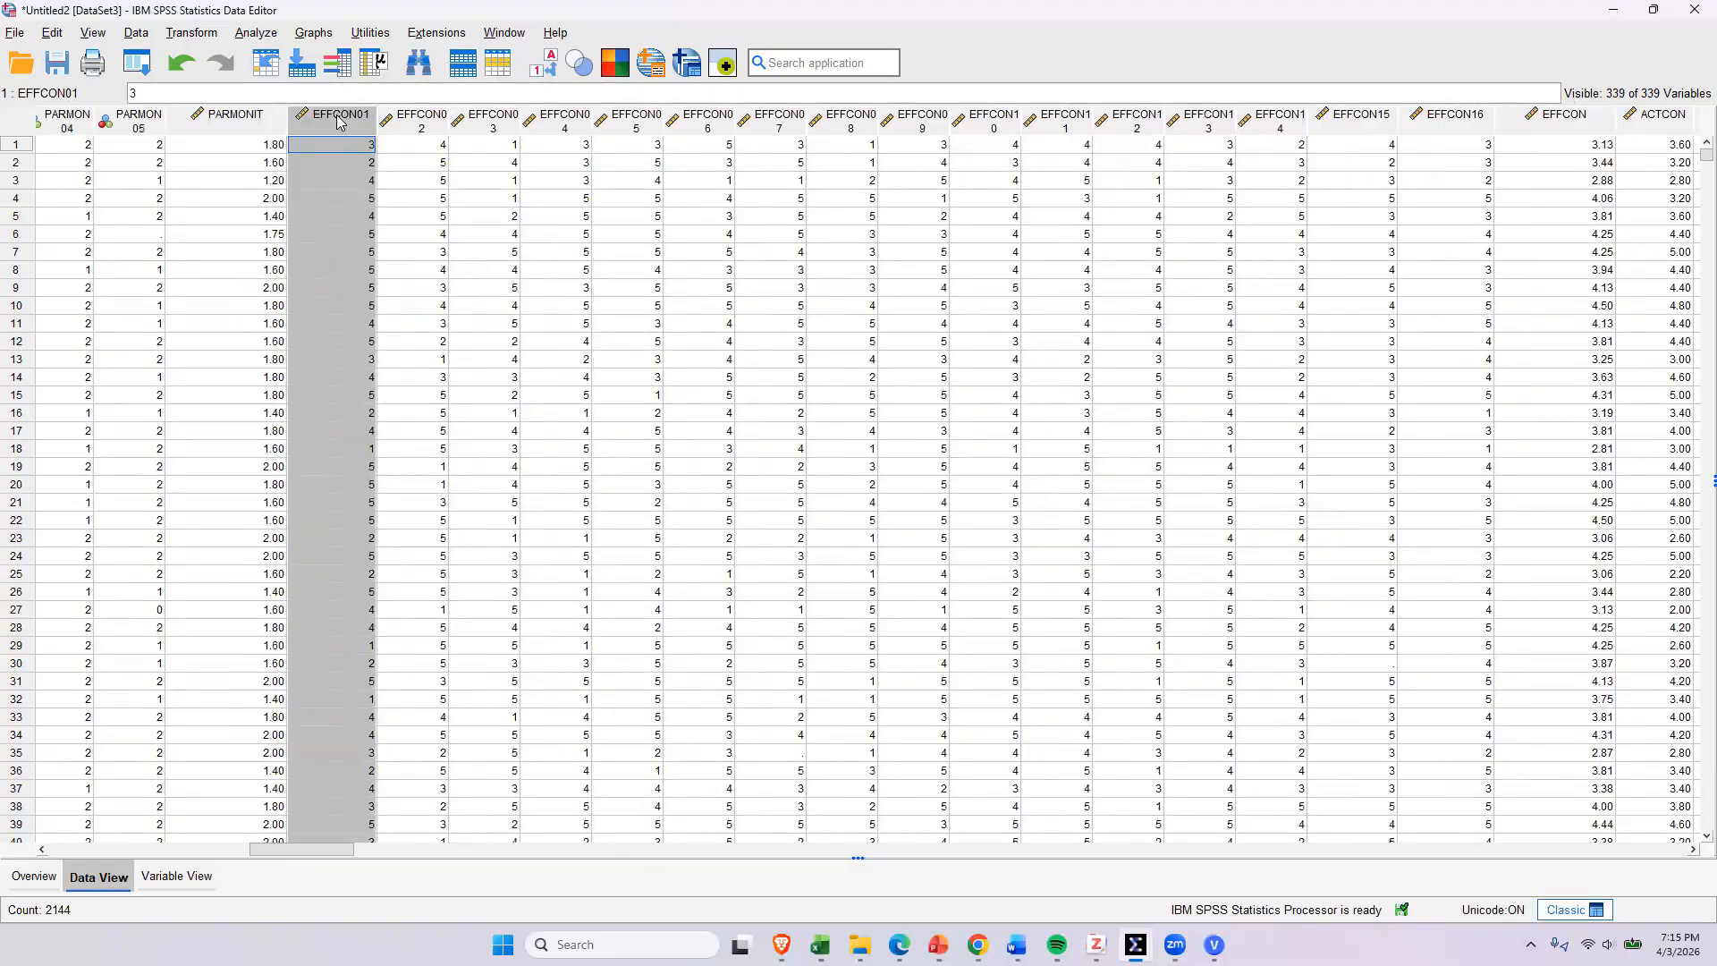
pyautogui.click(409, 130)
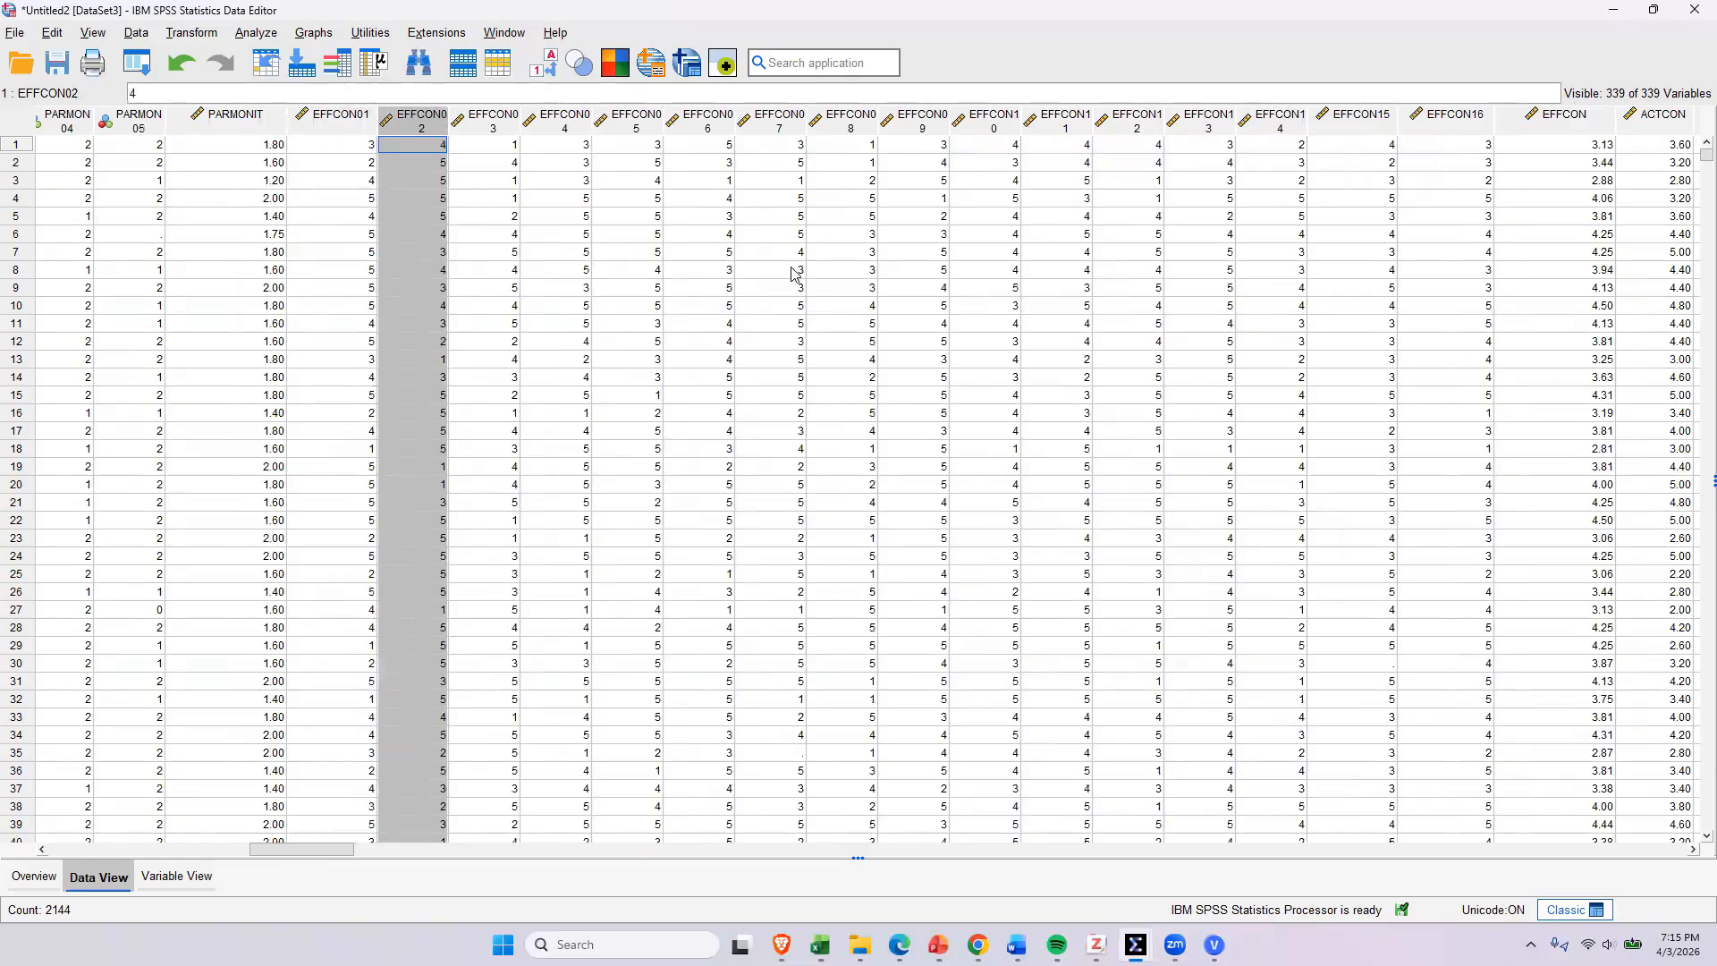
pyautogui.click(850, 122)
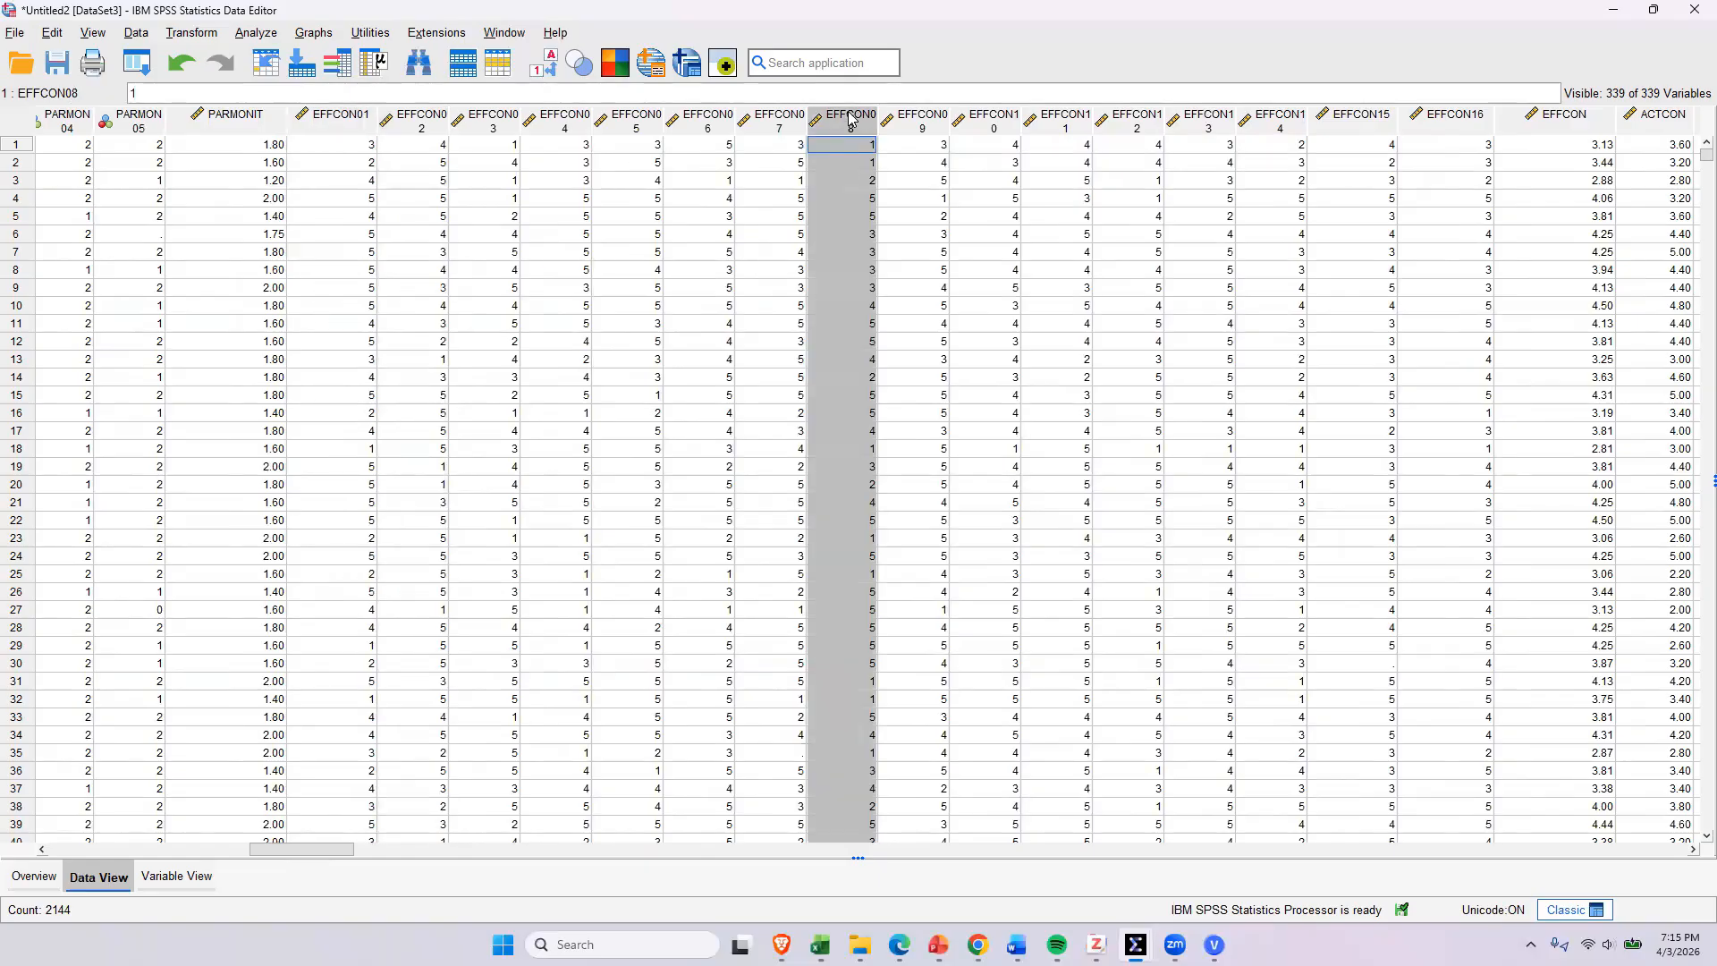
pyautogui.moveTo(923, 124)
pyautogui.moveTo(291, 856); pyautogui.dragTo(298, 855)
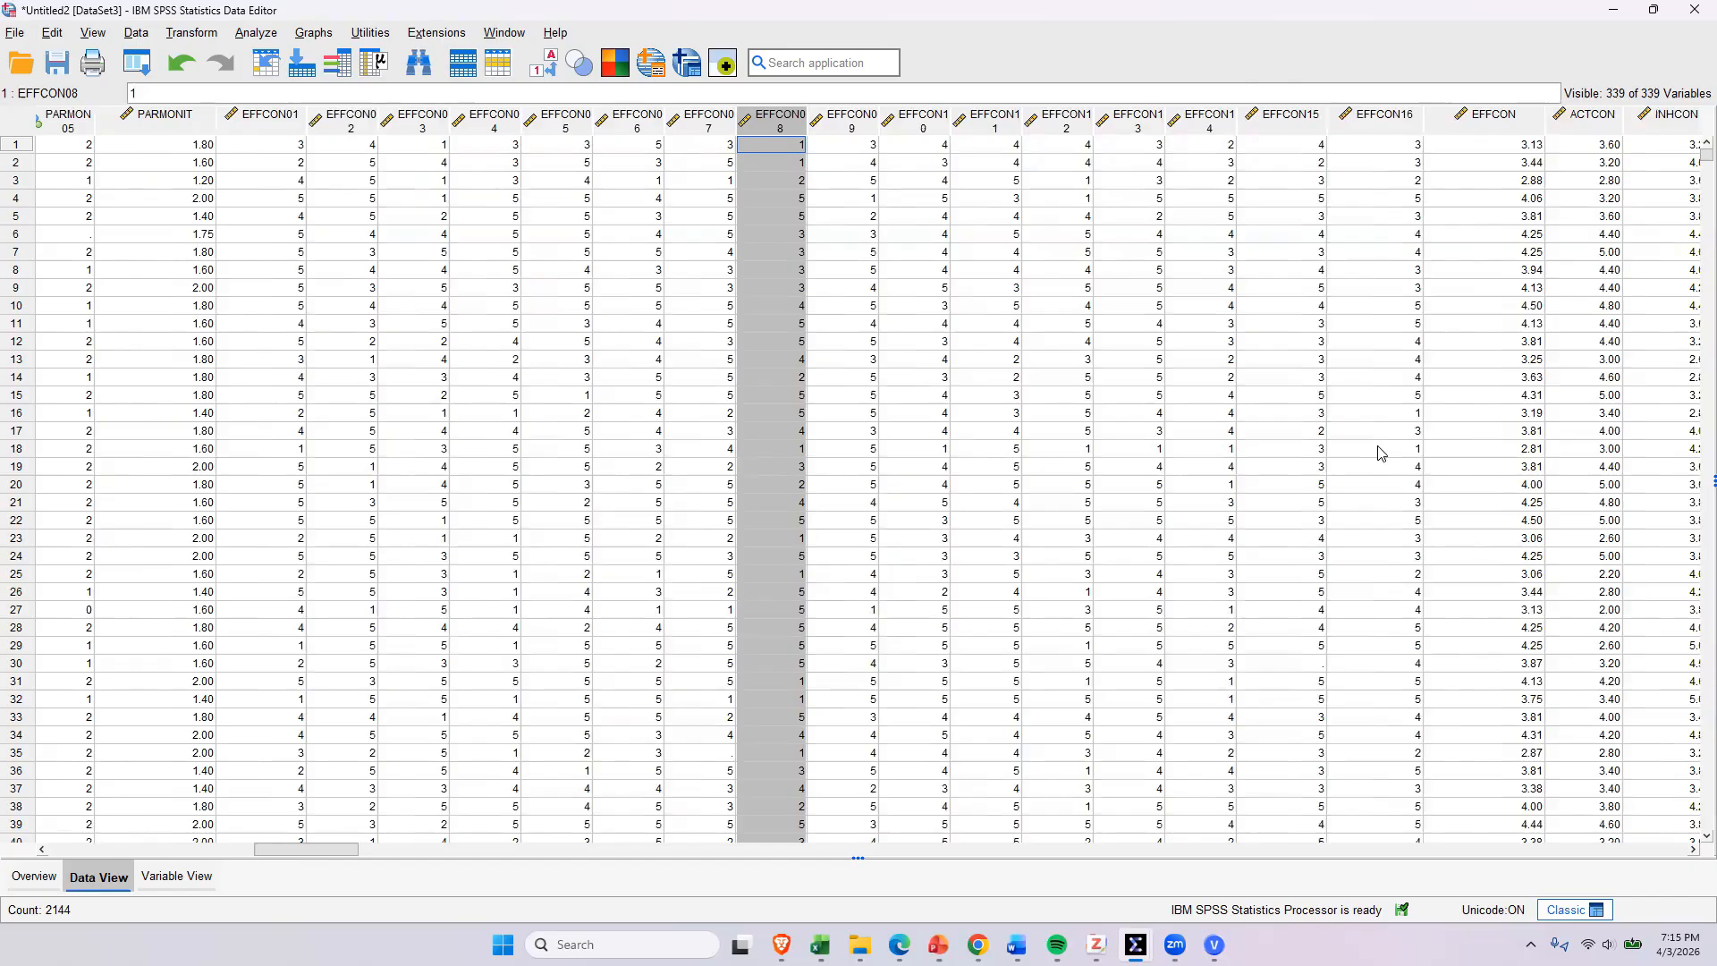
pyautogui.click(282, 117)
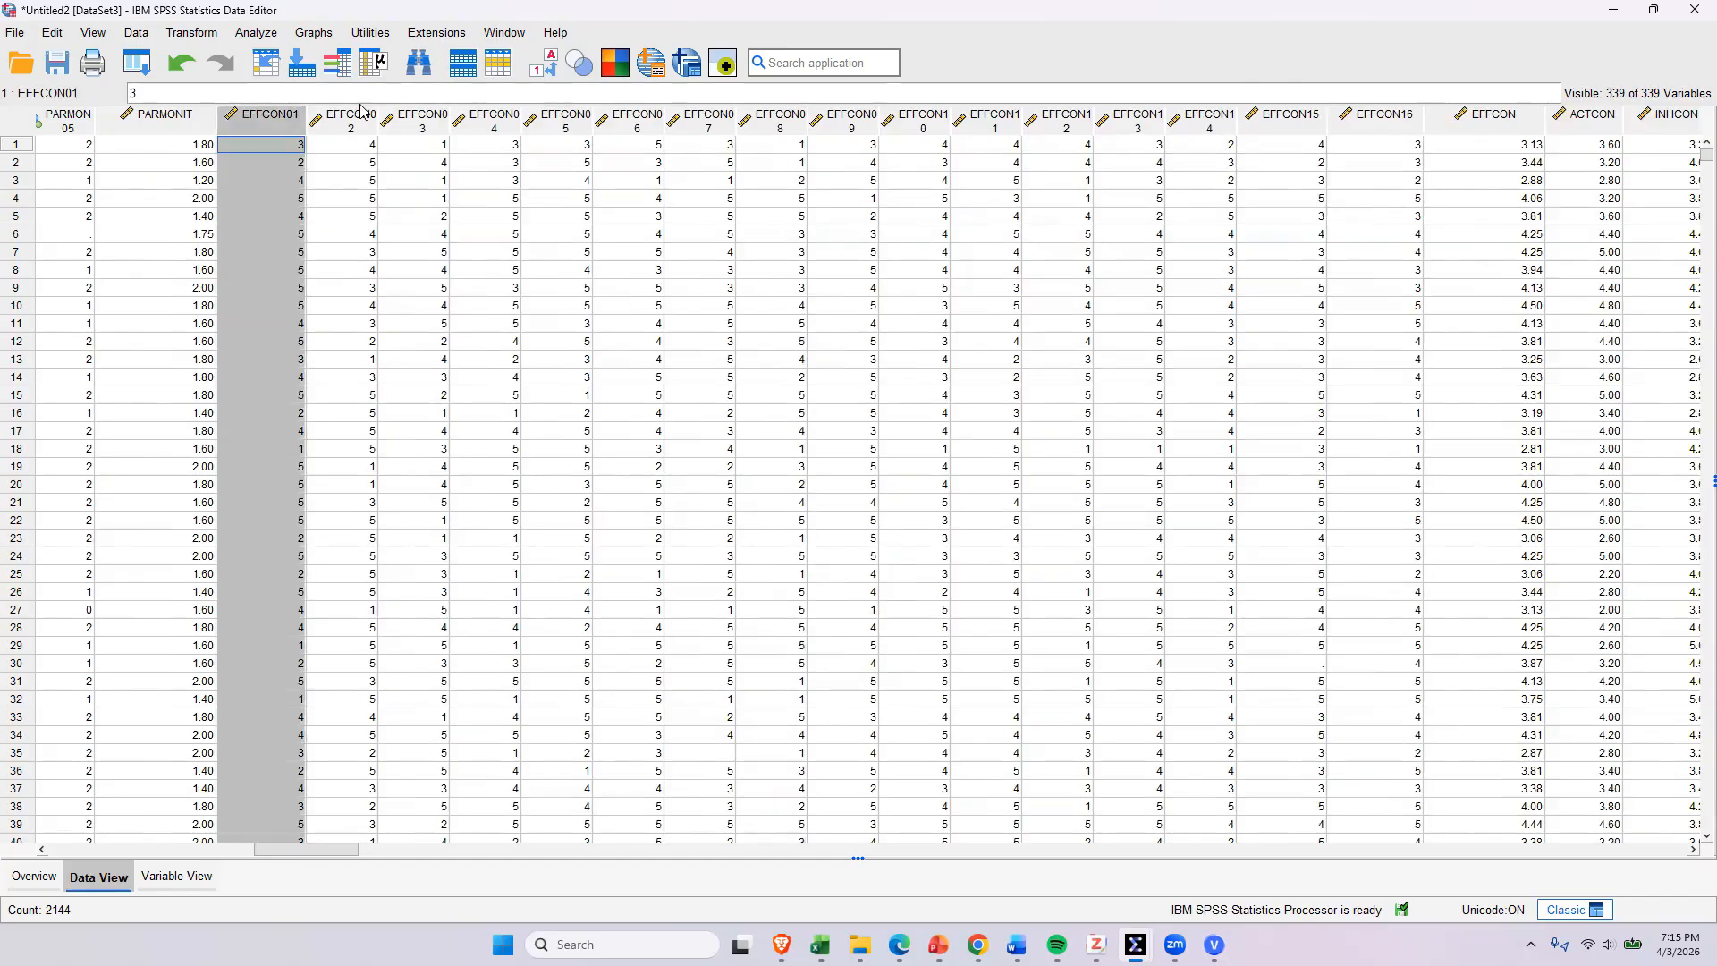
pyautogui.moveTo(984, 130)
# Step: Examine the composite score columns EFFCON, ACTCON, INHCON and ATTENT, including the label showing which items are averaged in ACTCON
pyautogui.moveTo(317, 849); pyautogui.dragTo(336, 847)
pyautogui.click(1209, 127)
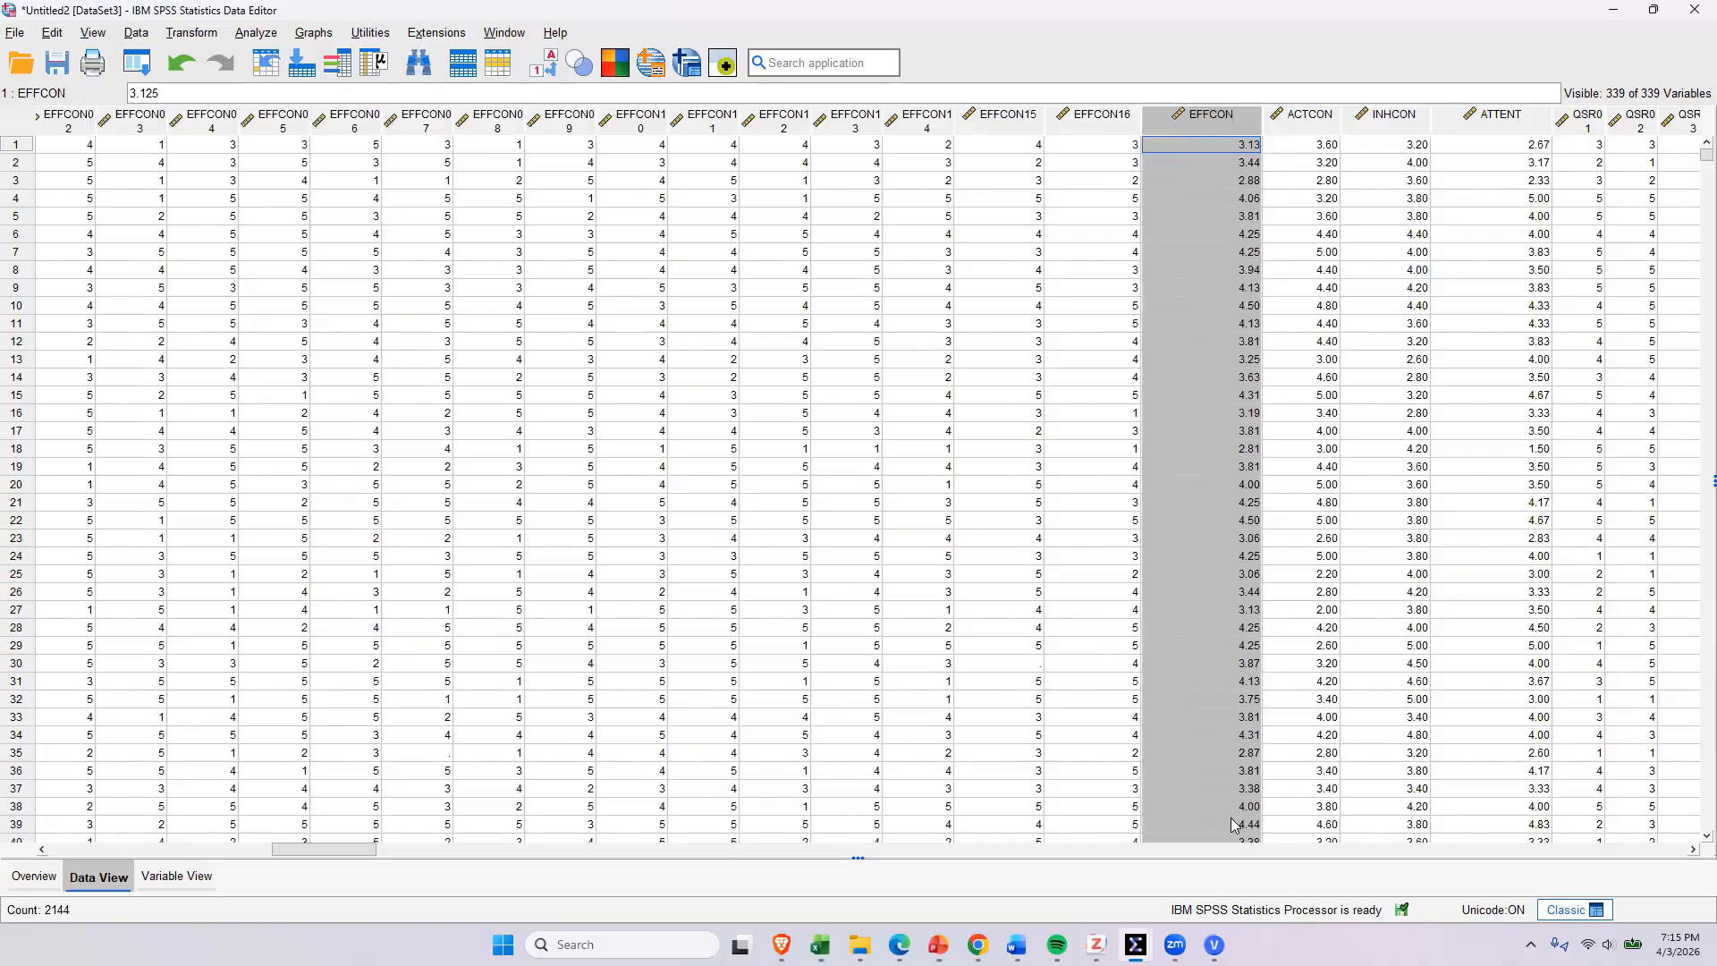
pyautogui.click(1319, 115)
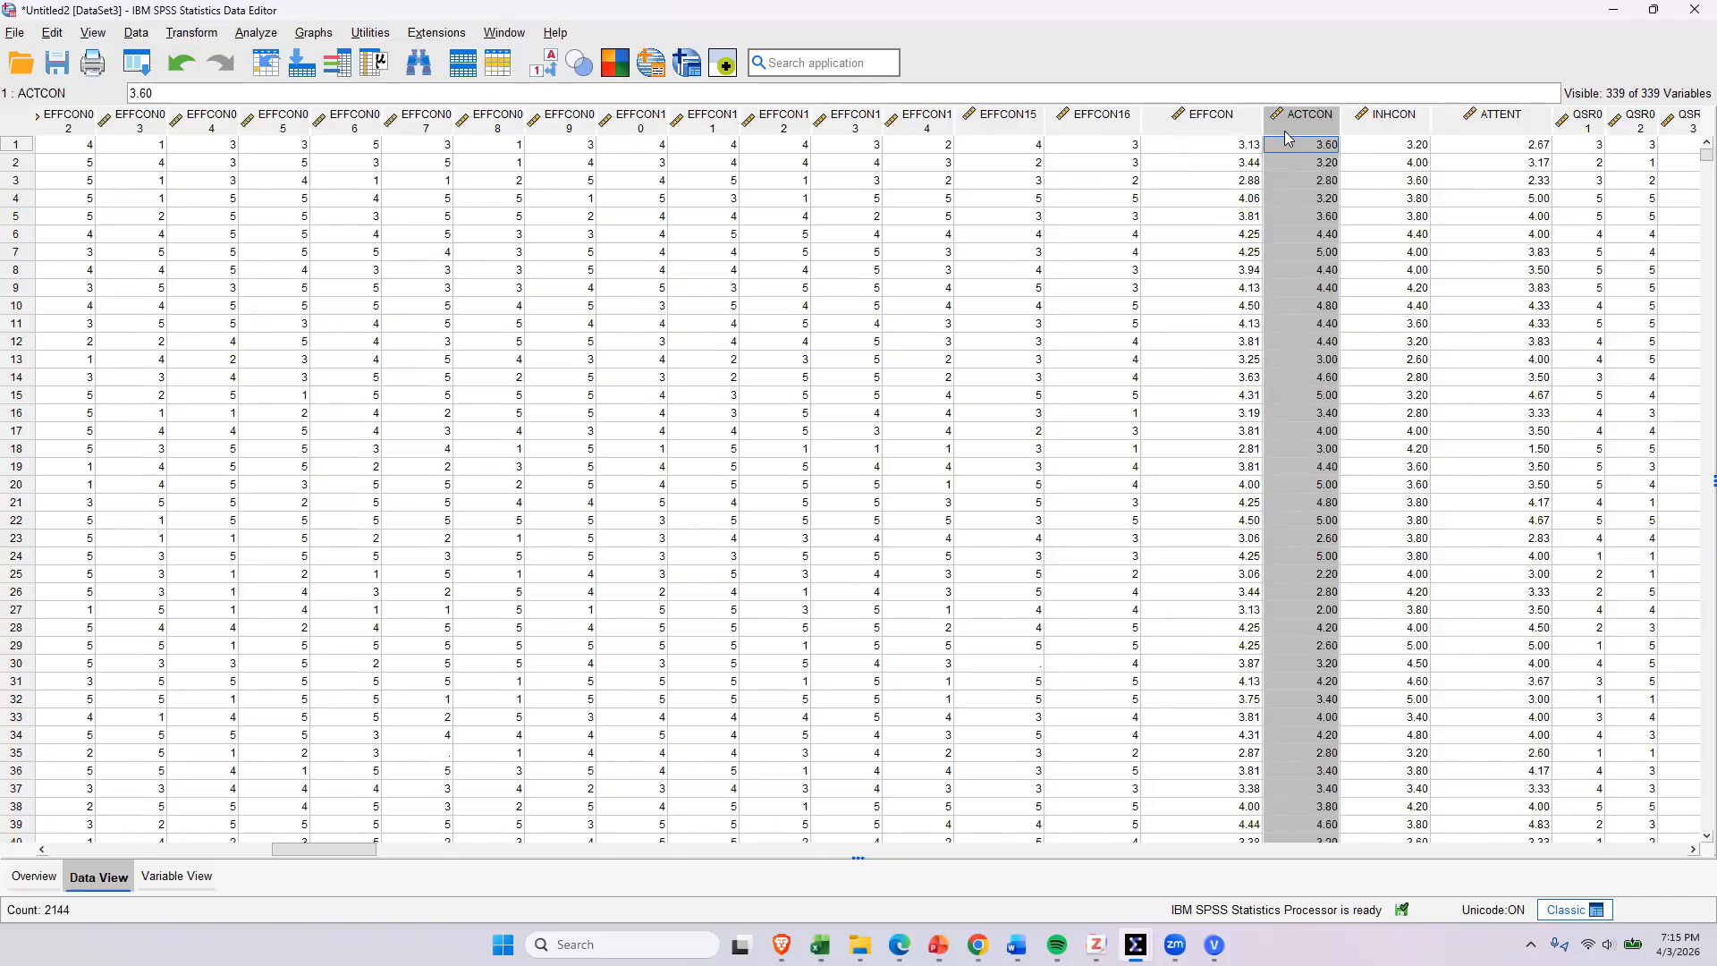
pyautogui.moveTo(1286, 136)
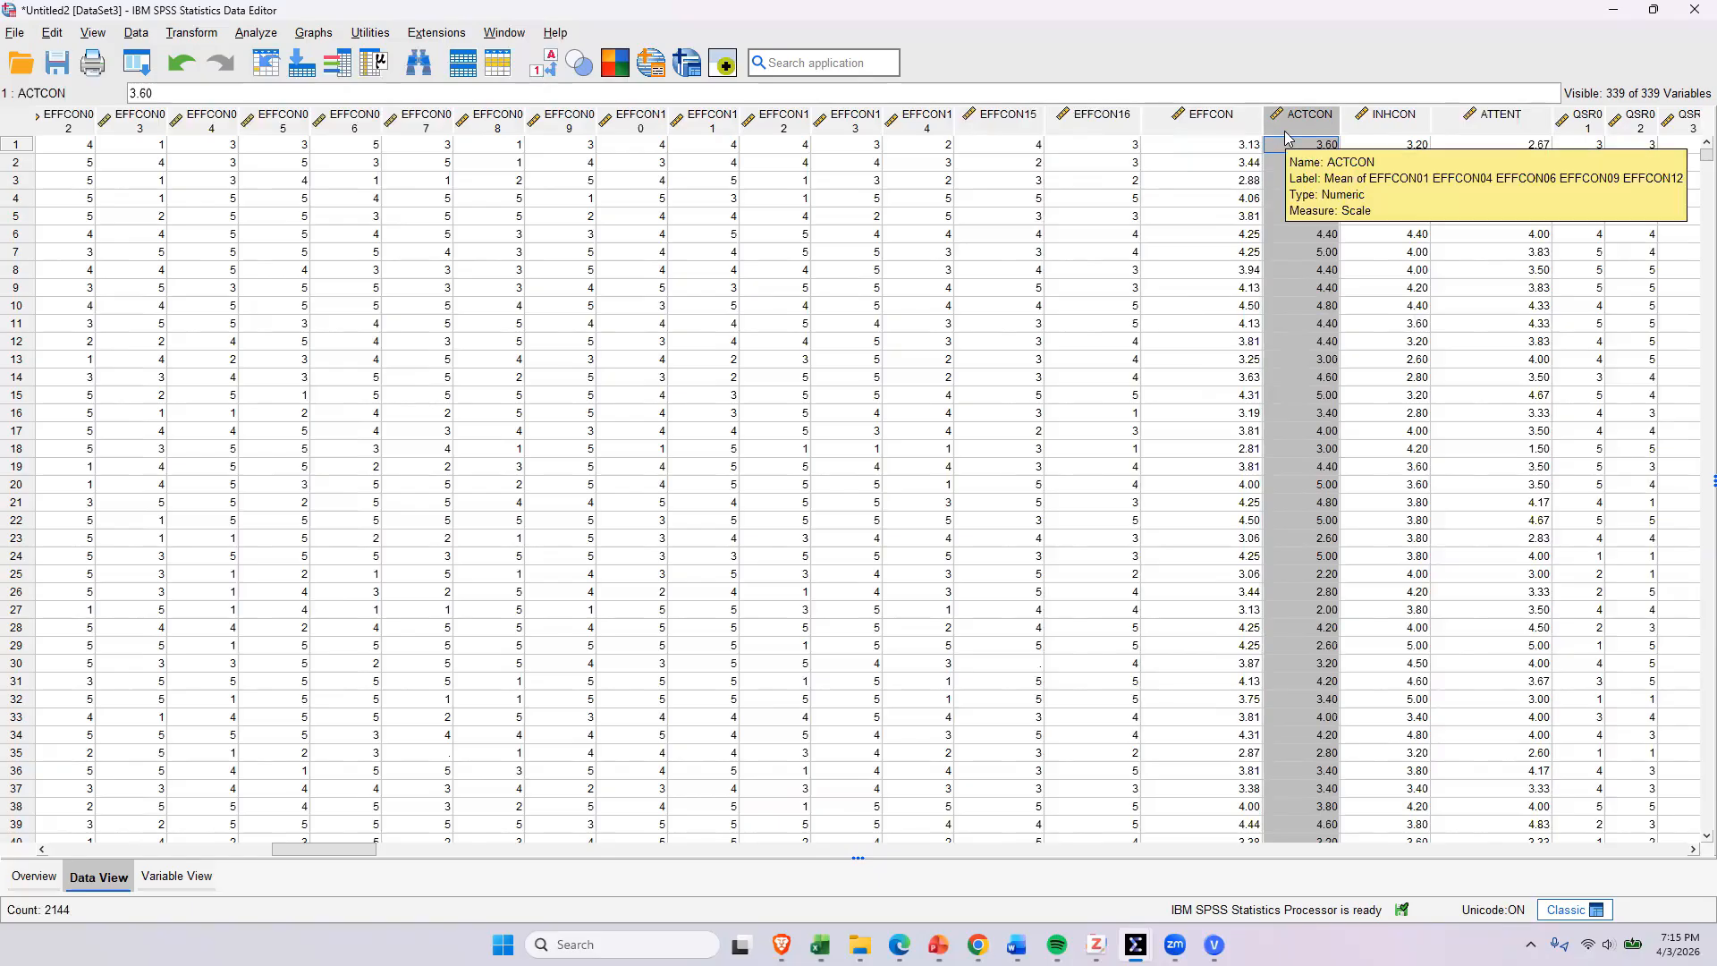
pyautogui.click(1381, 123)
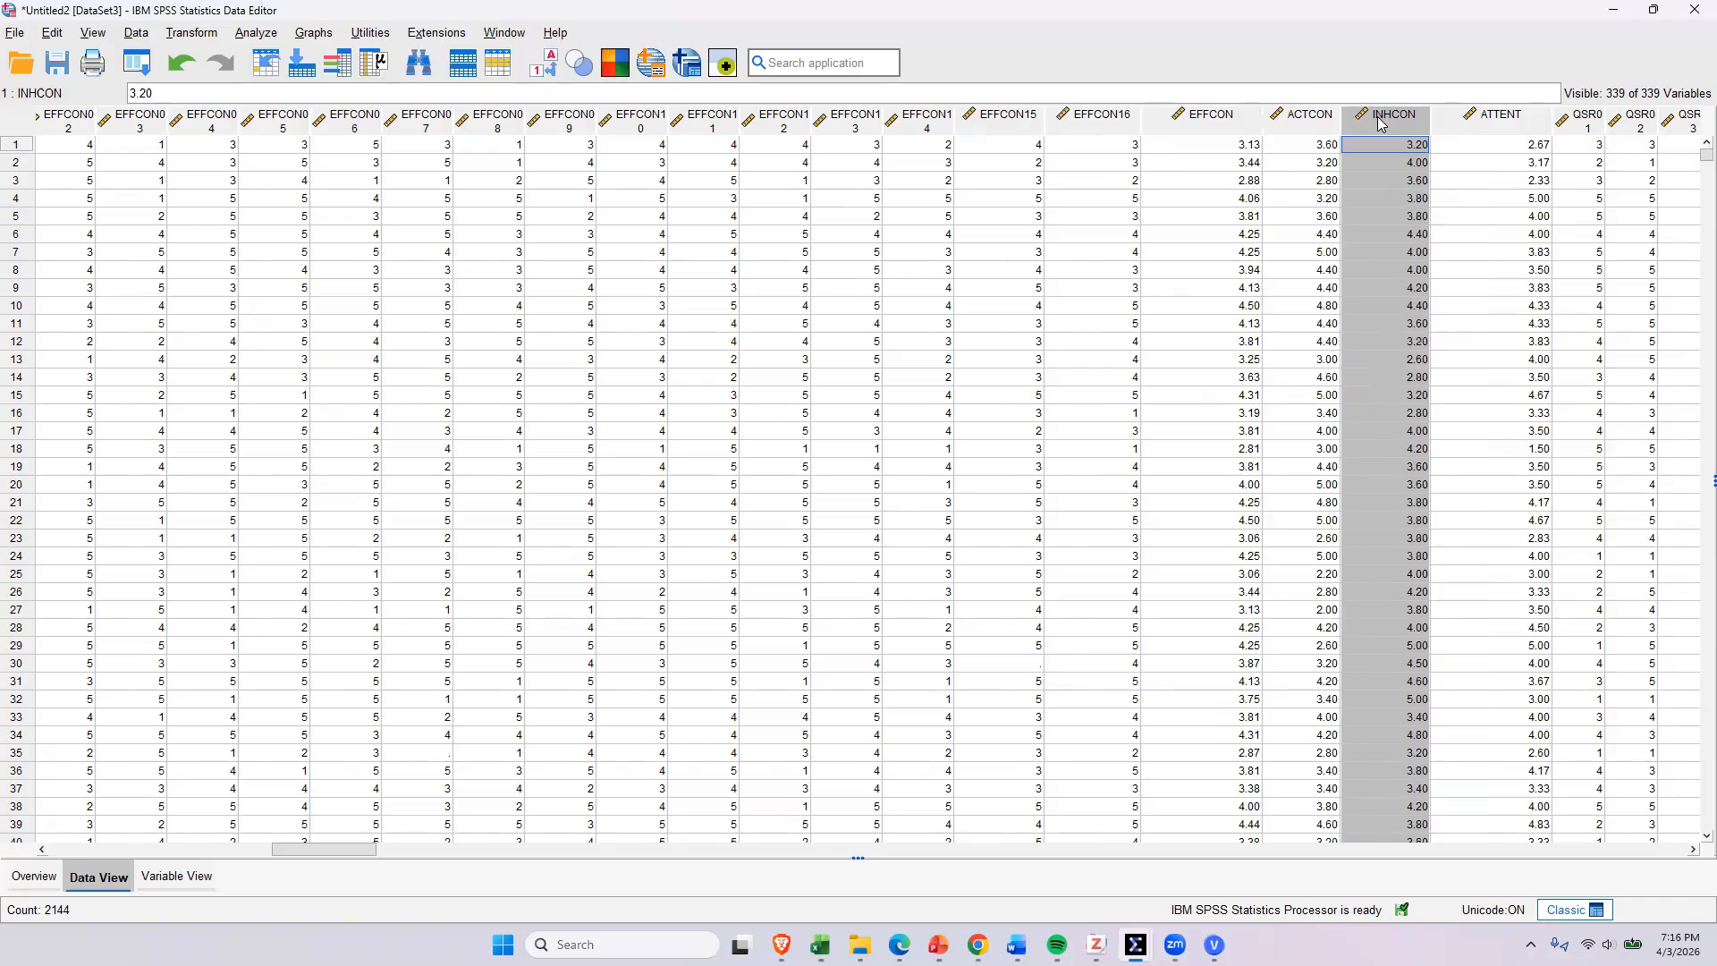
pyautogui.click(1497, 115)
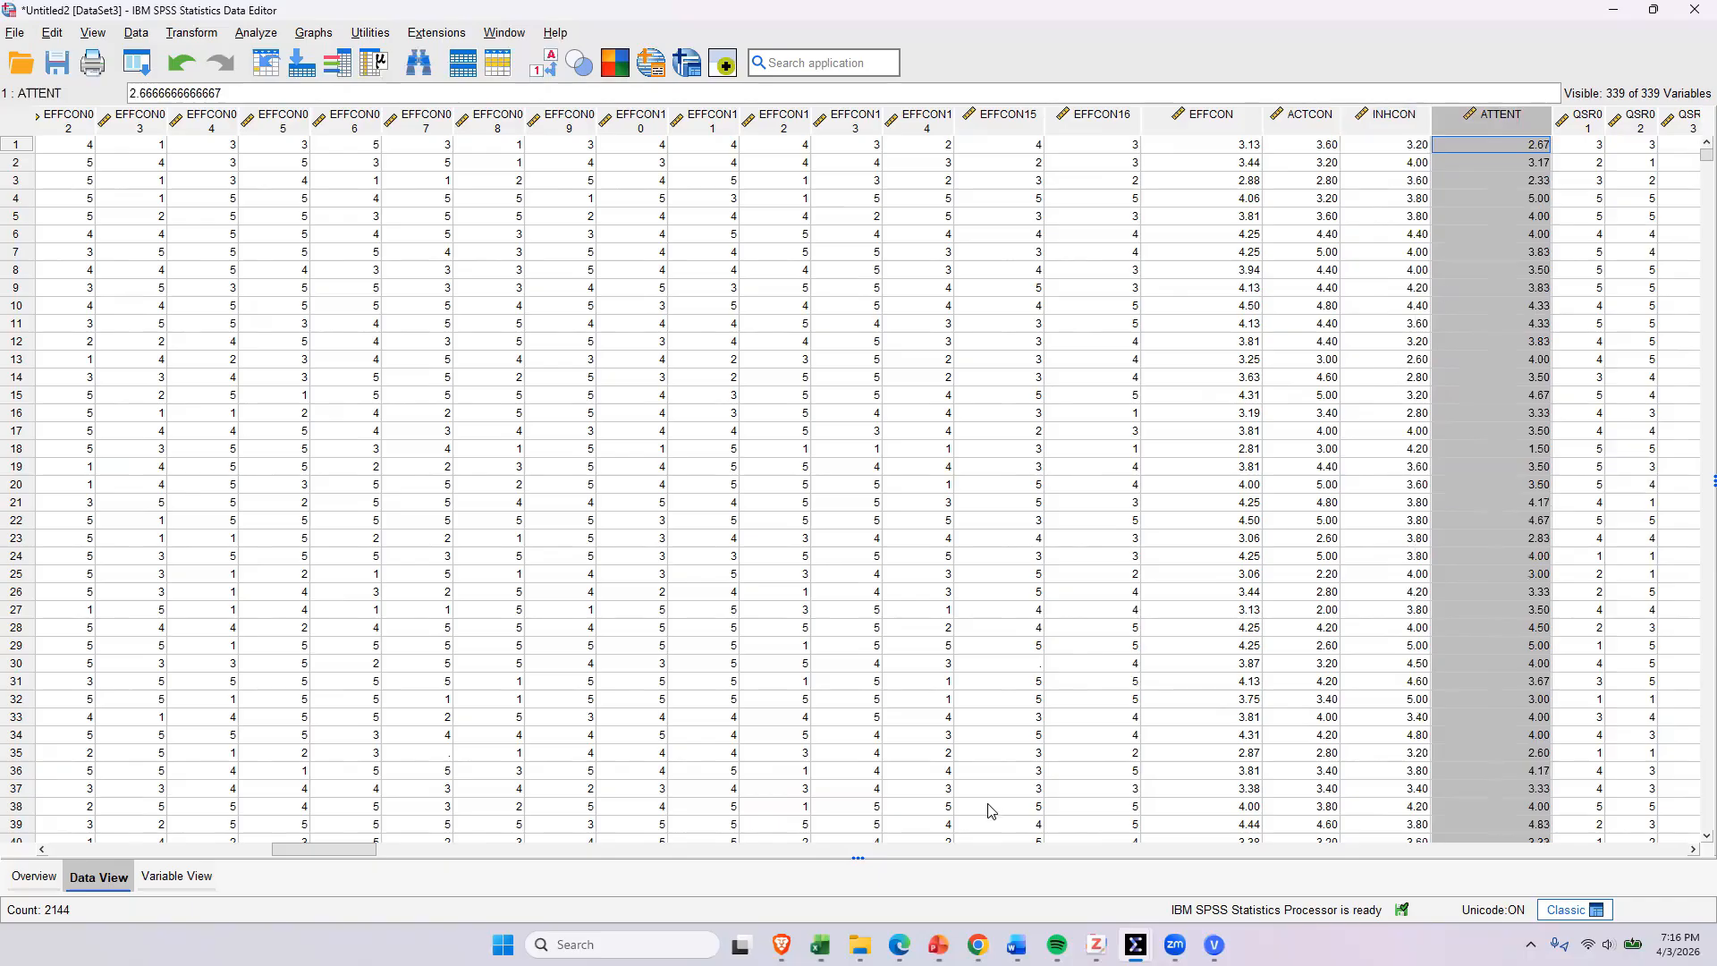
pyautogui.click(1313, 131)
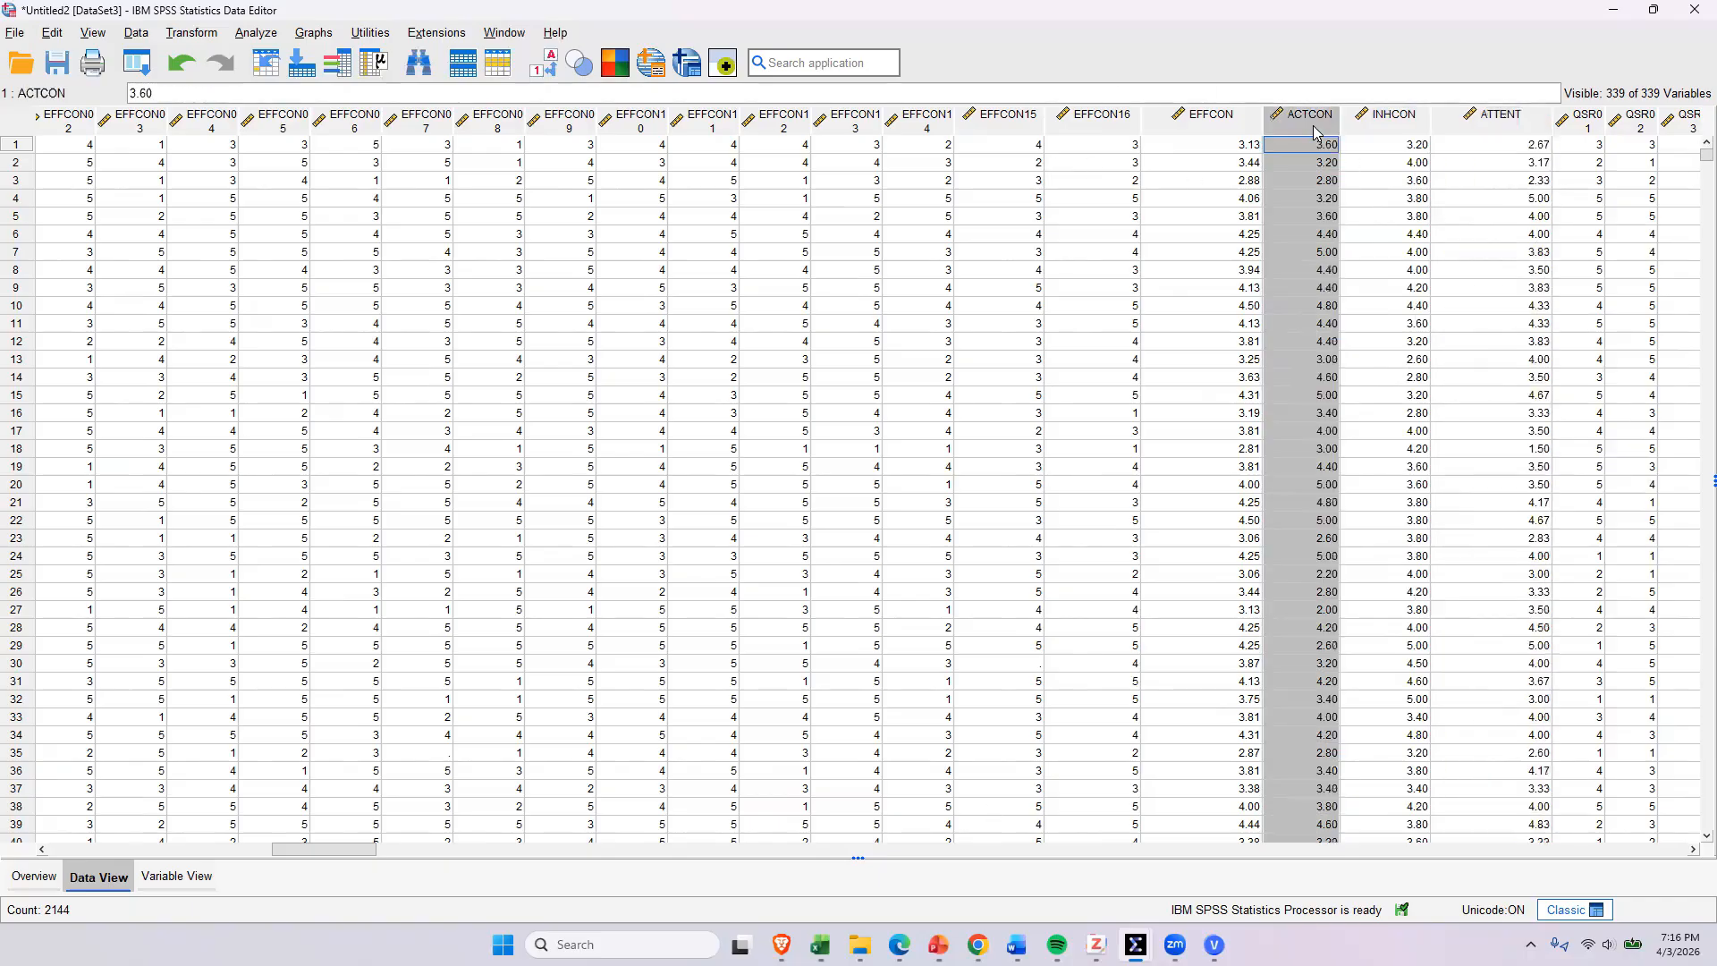
pyautogui.click(1374, 122)
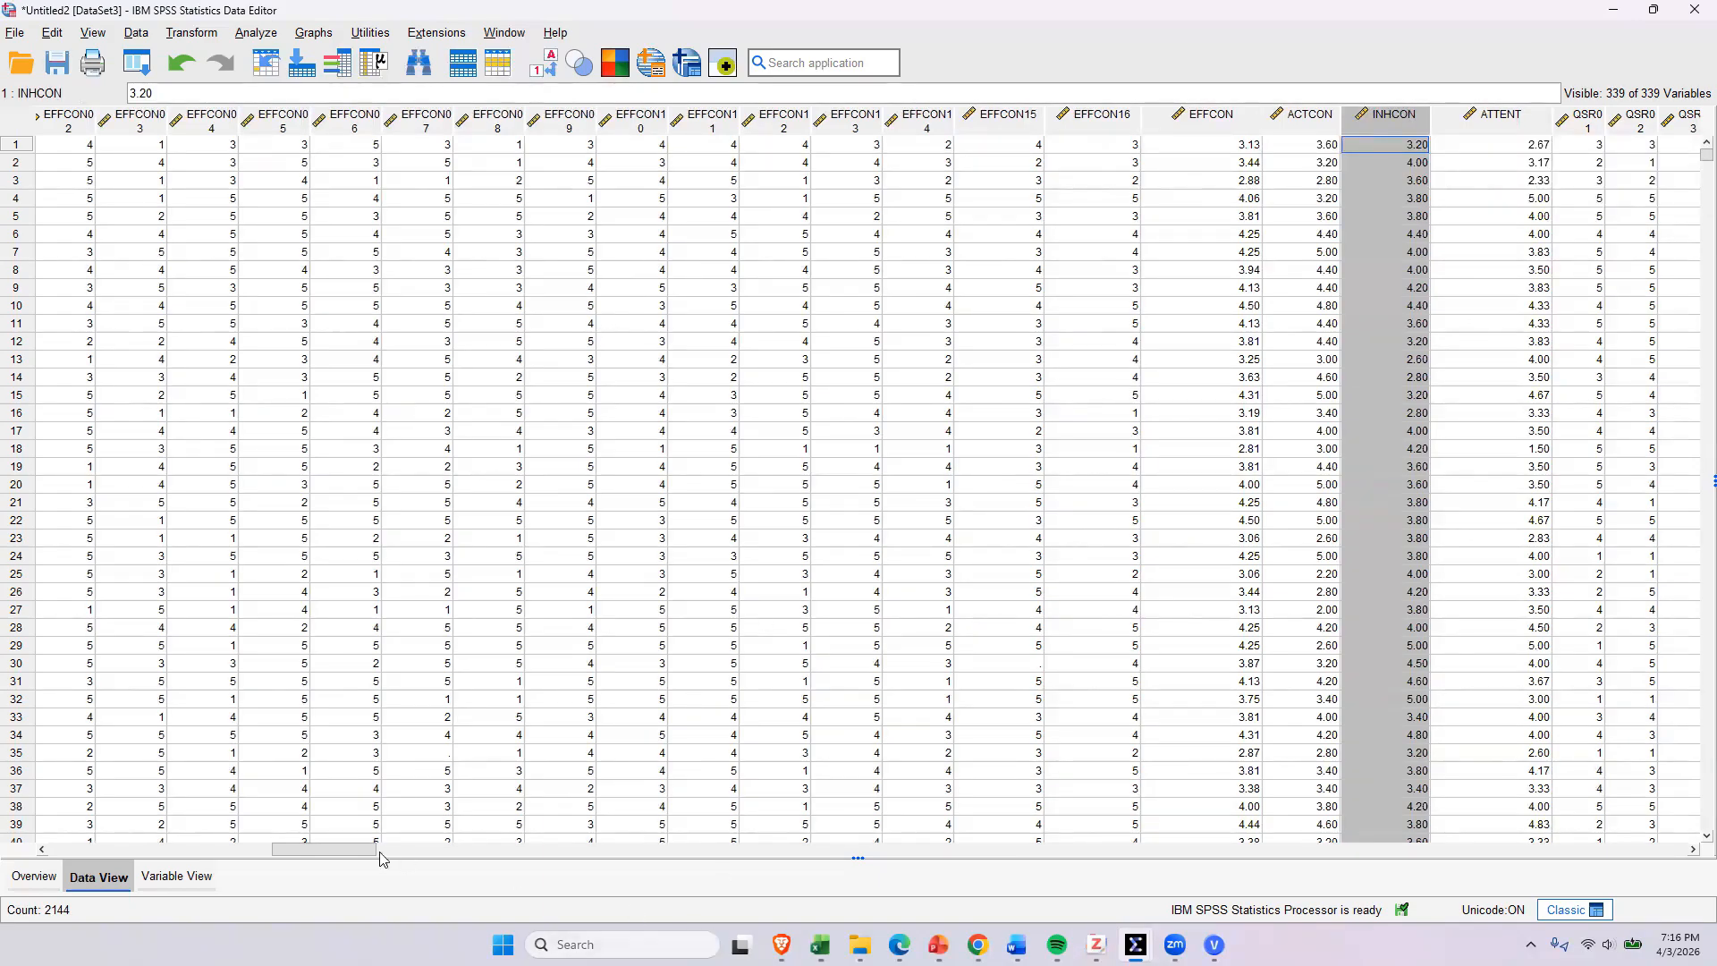
pyautogui.moveTo(356, 849); pyautogui.dragTo(345, 849)
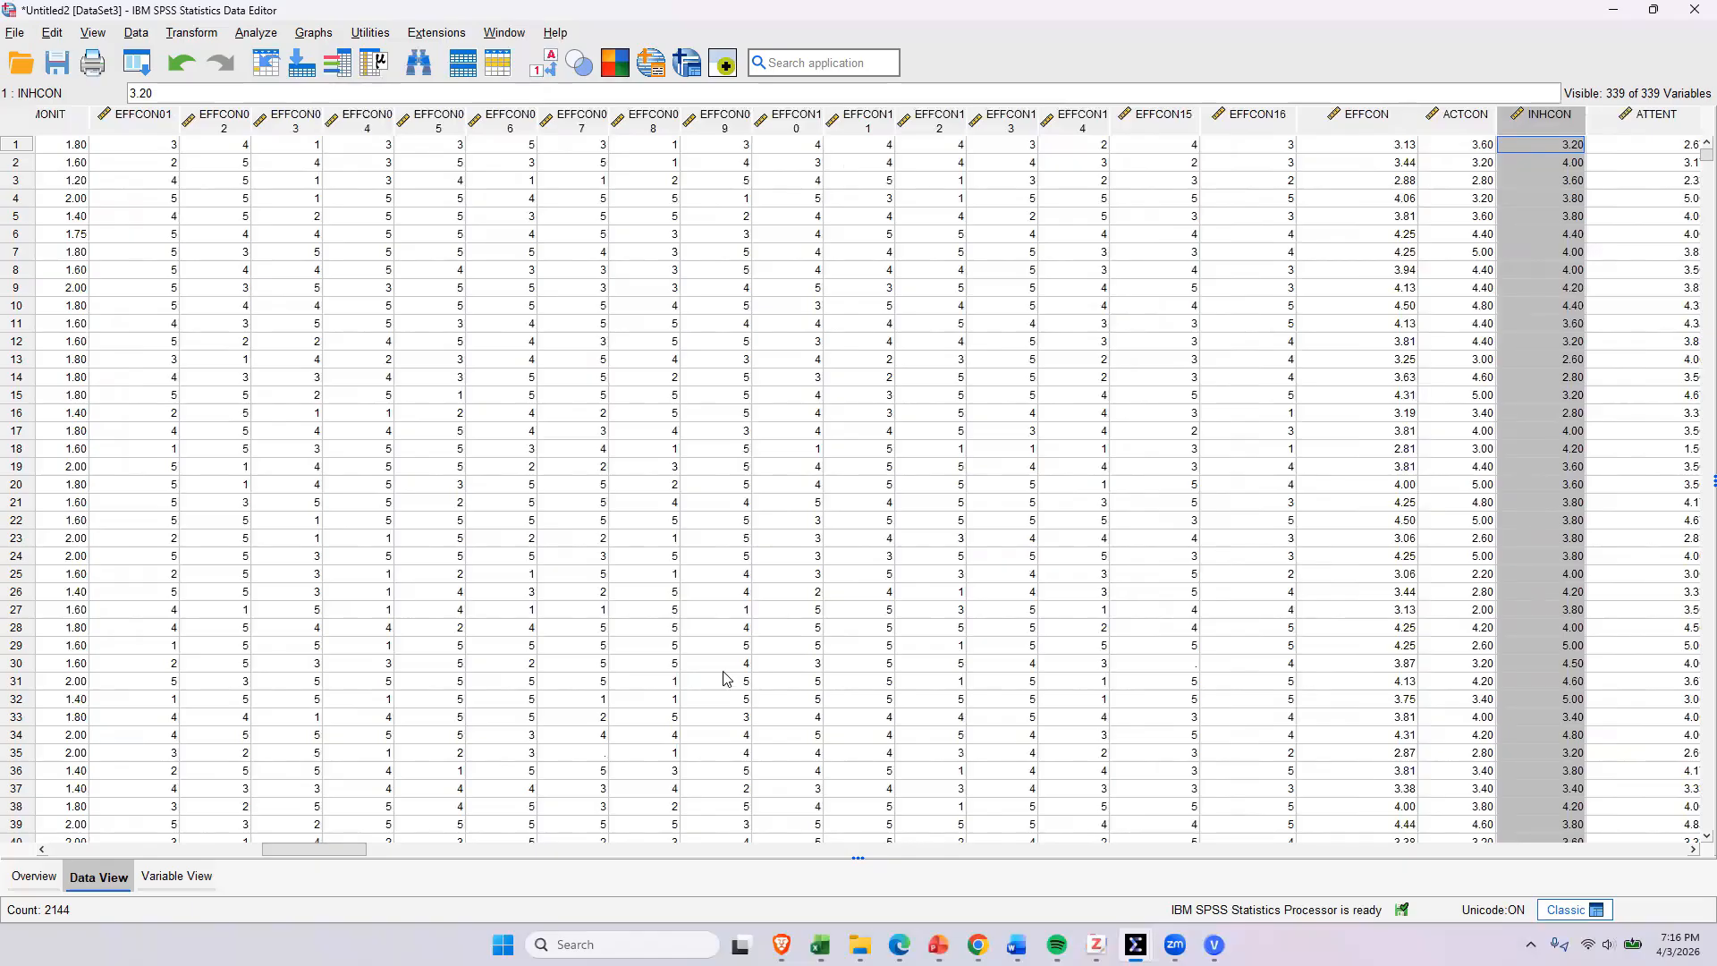
pyautogui.moveTo(1563, 129)
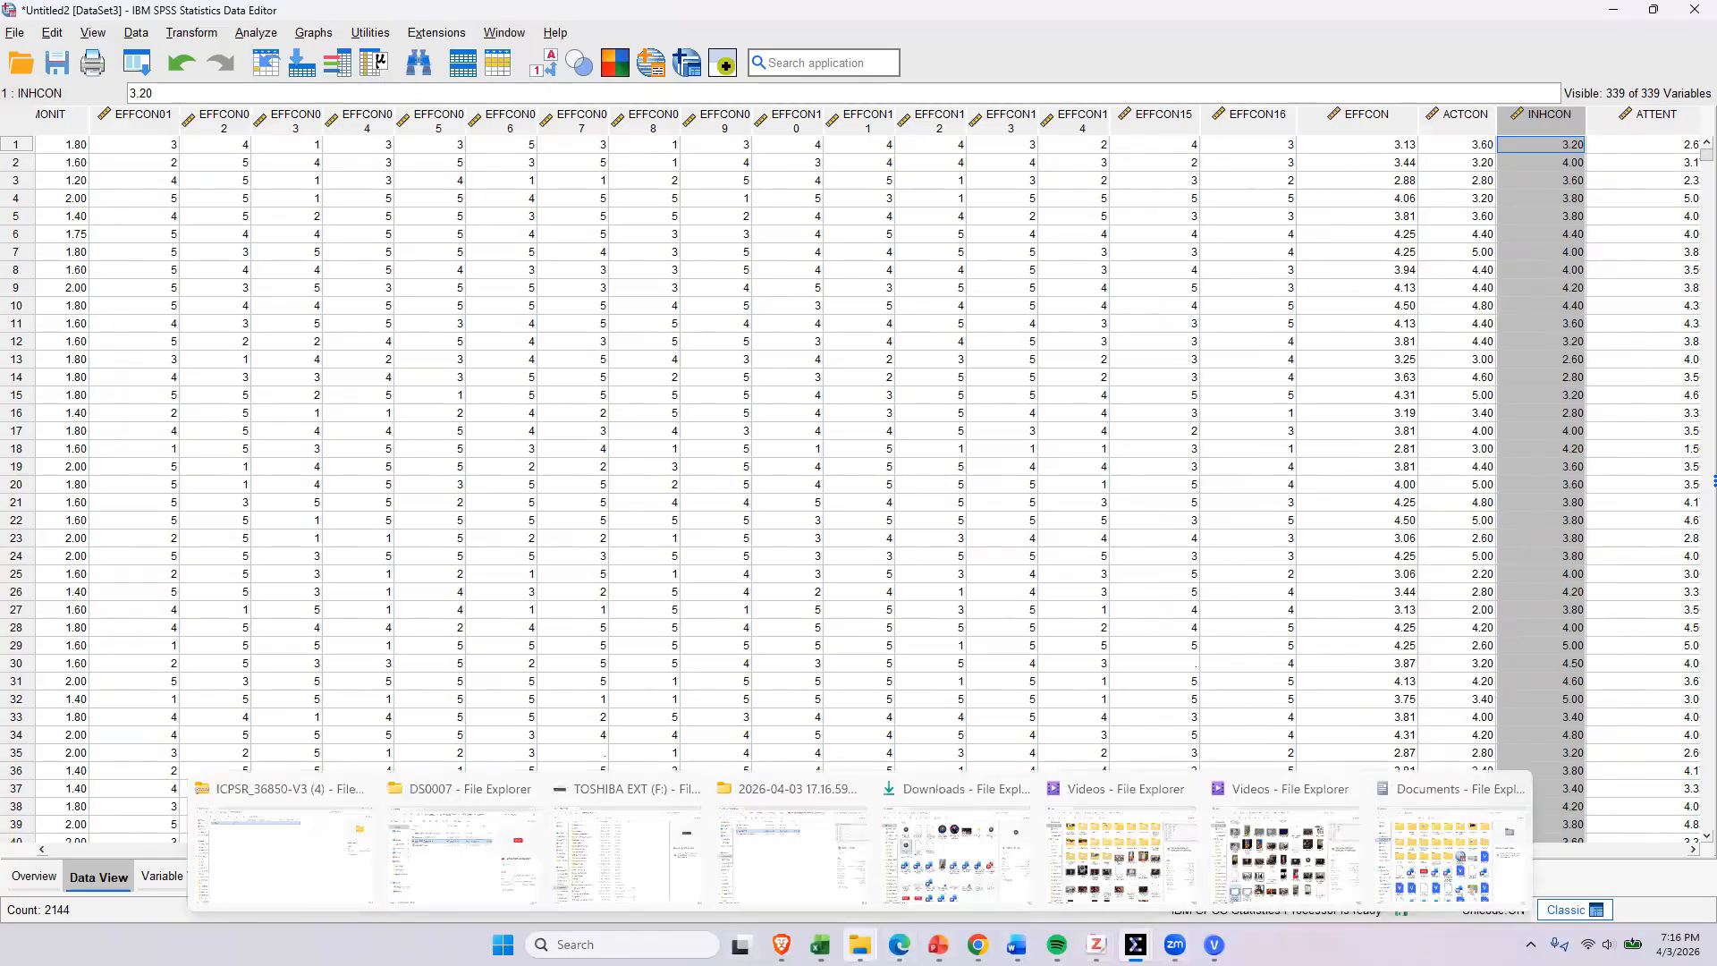
# Step: Check in the codebook PDF in Edge which items make up the inhcon mean, and return to the SPSS dataset
pyautogui.click(899, 945)
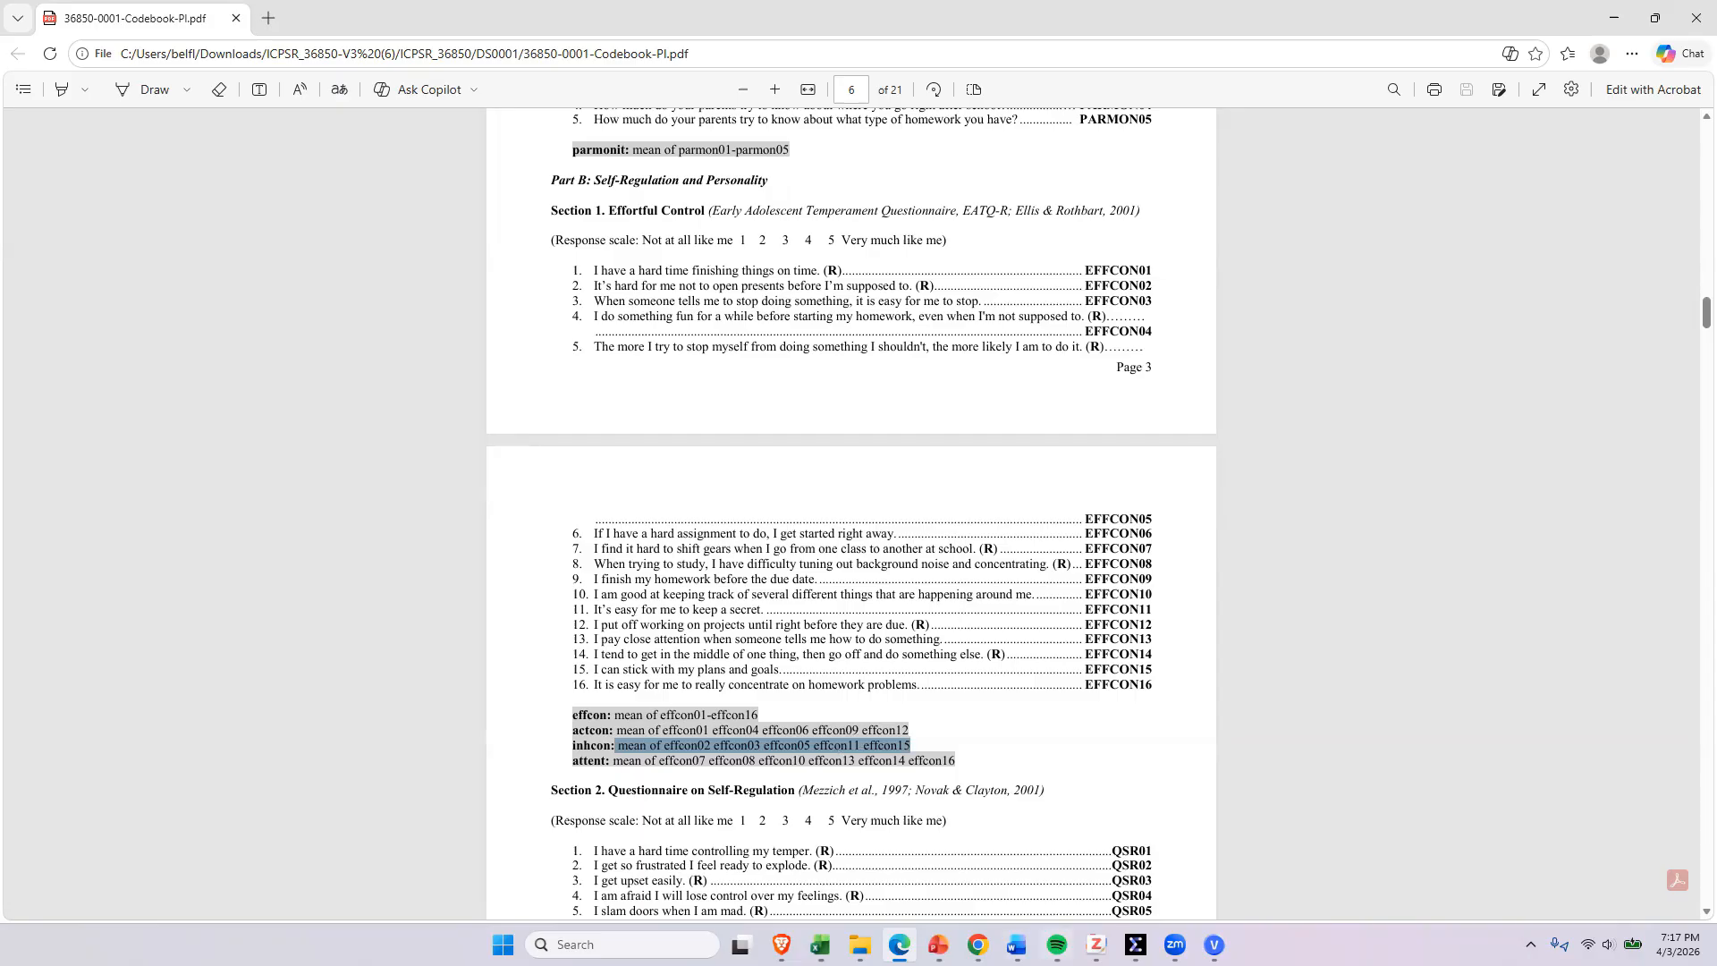
pyautogui.moveTo(1136, 945)
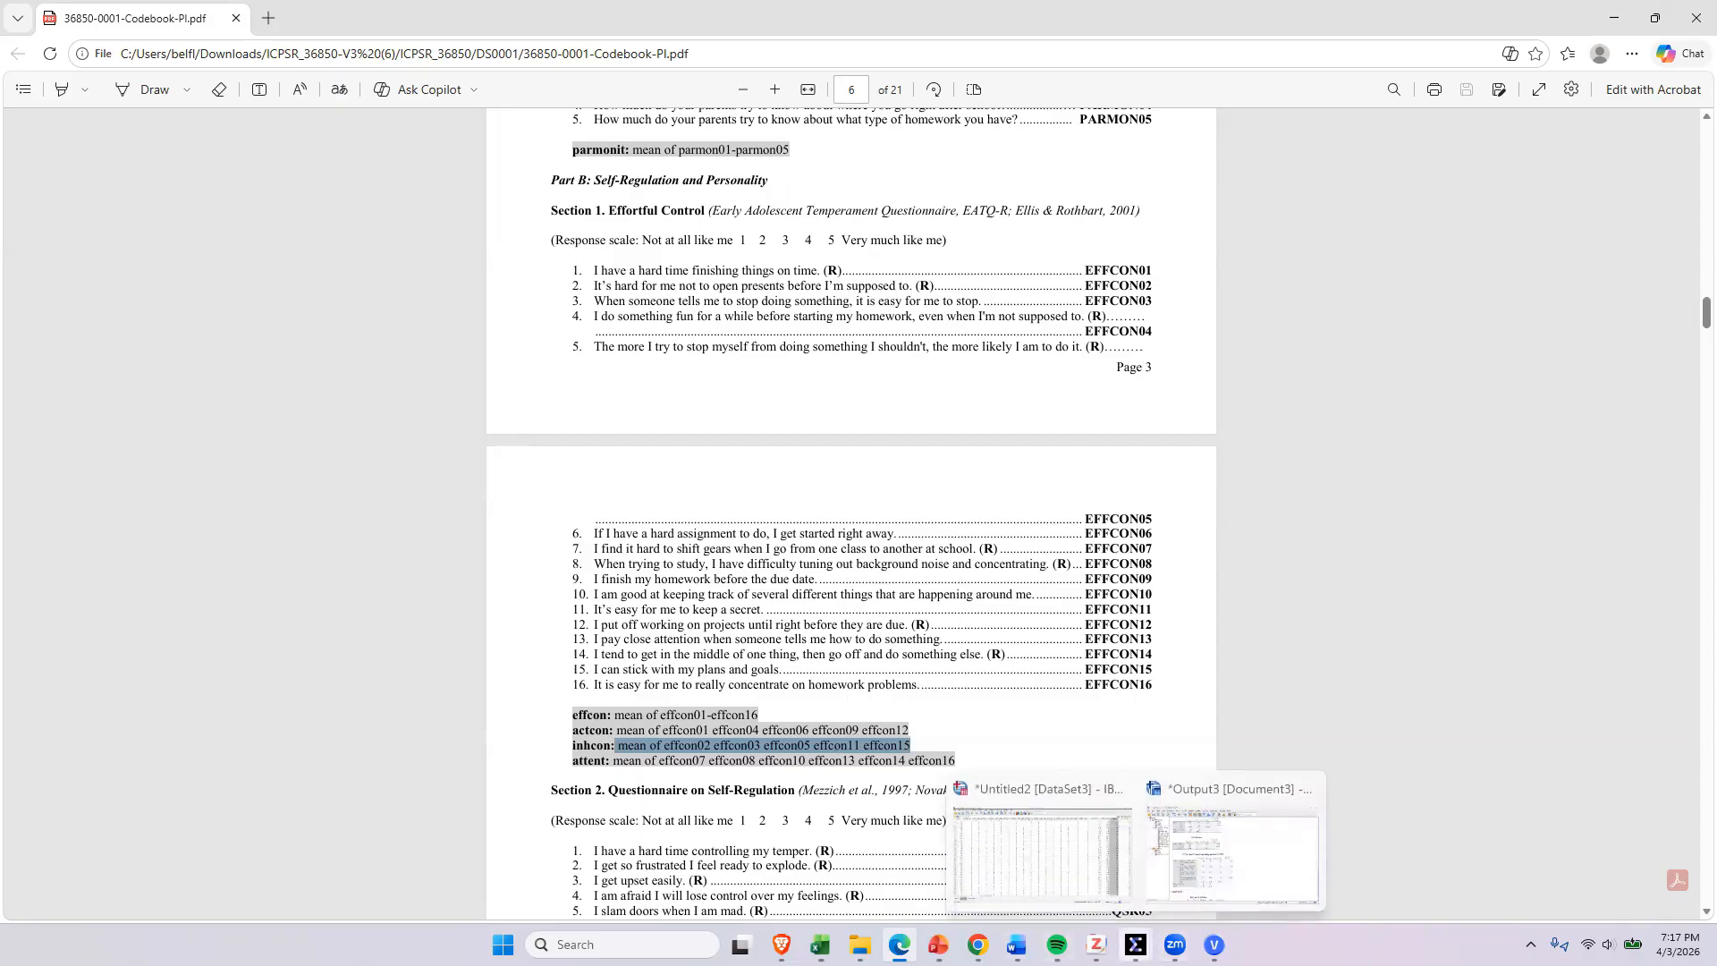
pyautogui.click(1073, 841)
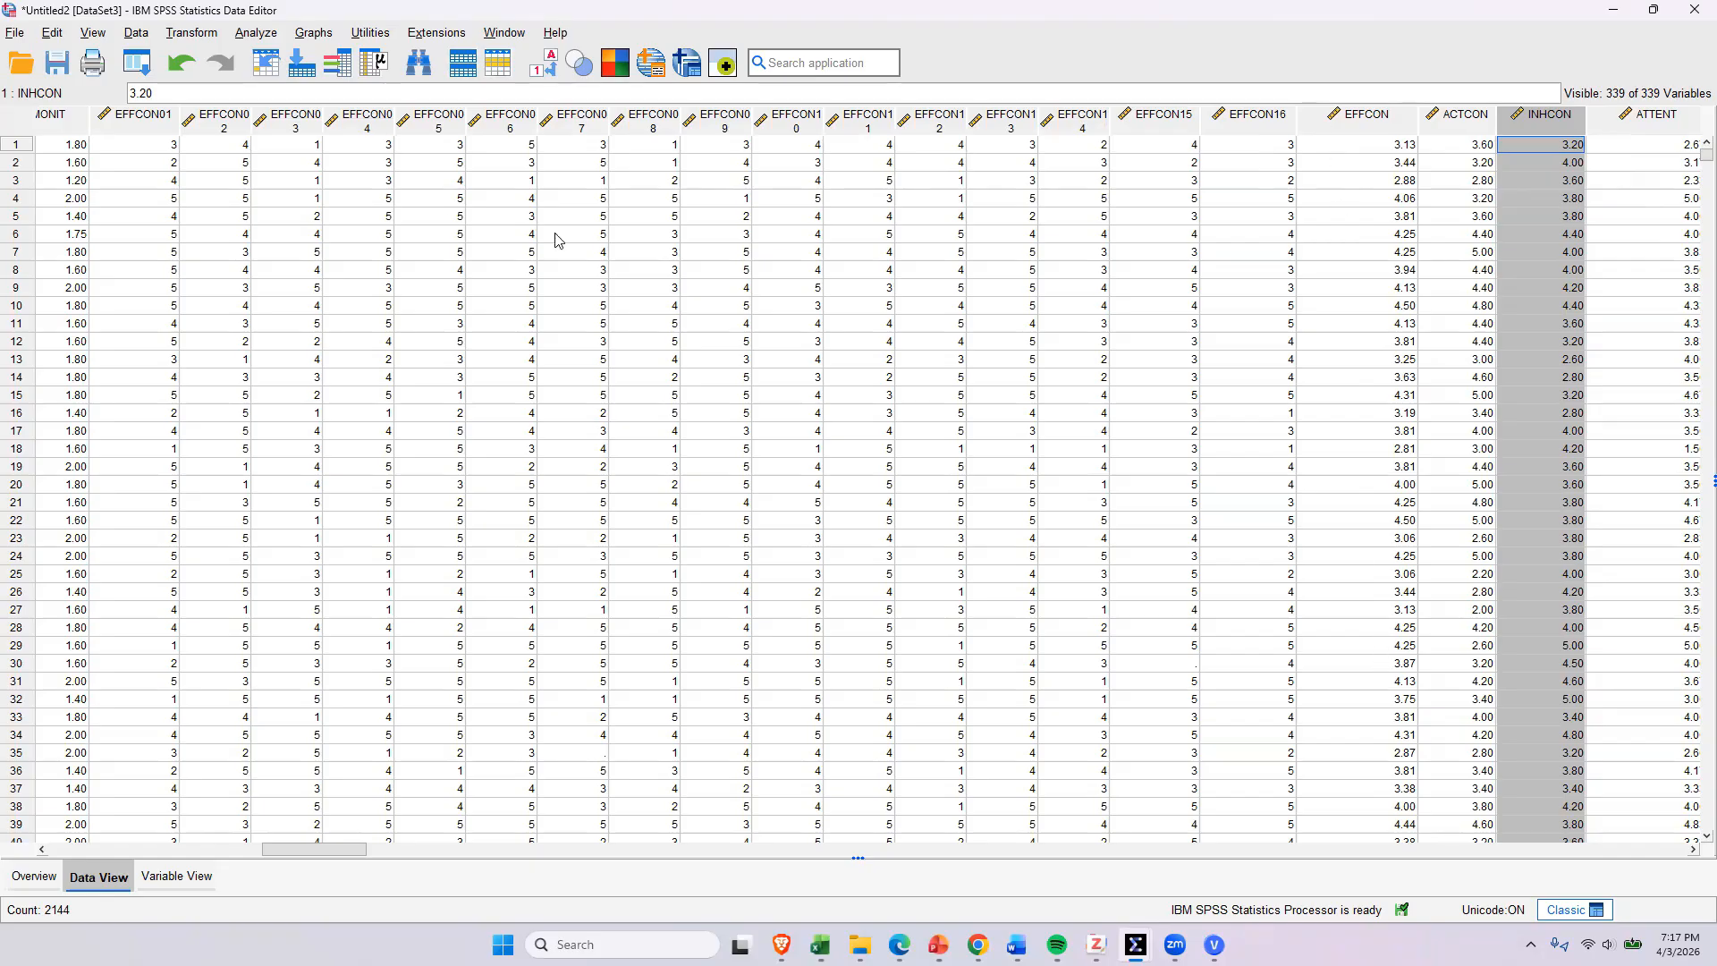
# Step: Open Compute Variable and clear the previous target variable name and numeric expression
pyautogui.click(192, 33)
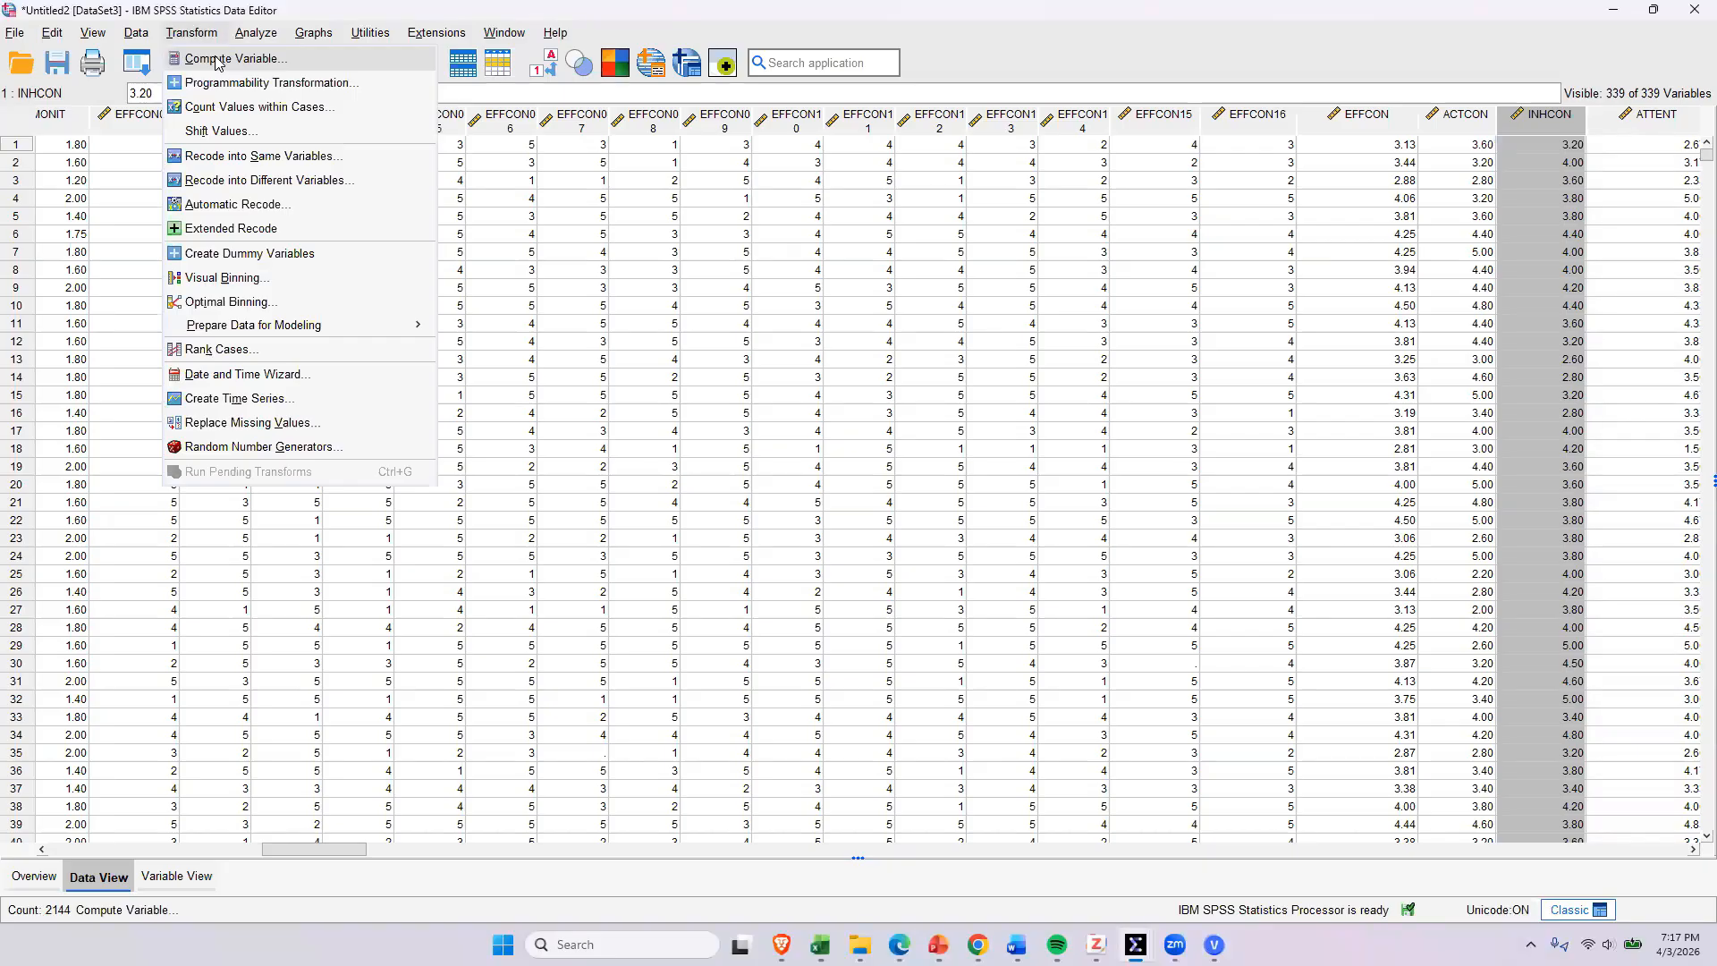
pyautogui.click(218, 59)
pyautogui.moveTo(1002, 204); pyautogui.dragTo(700, 202)
pyautogui.press('BackSpace')
pyautogui.press('BackSpace')
pyautogui.press('BackSpace')
pyautogui.press('BackSpace')
pyautogui.press('BackSpace')
pyautogui.press('BackSpace')
pyautogui.press('BackSpace')
pyautogui.press('BackSpace')
pyautogui.press('BackSpace')
pyautogui.press('BackSpace')
pyautogui.press('BackSpace')
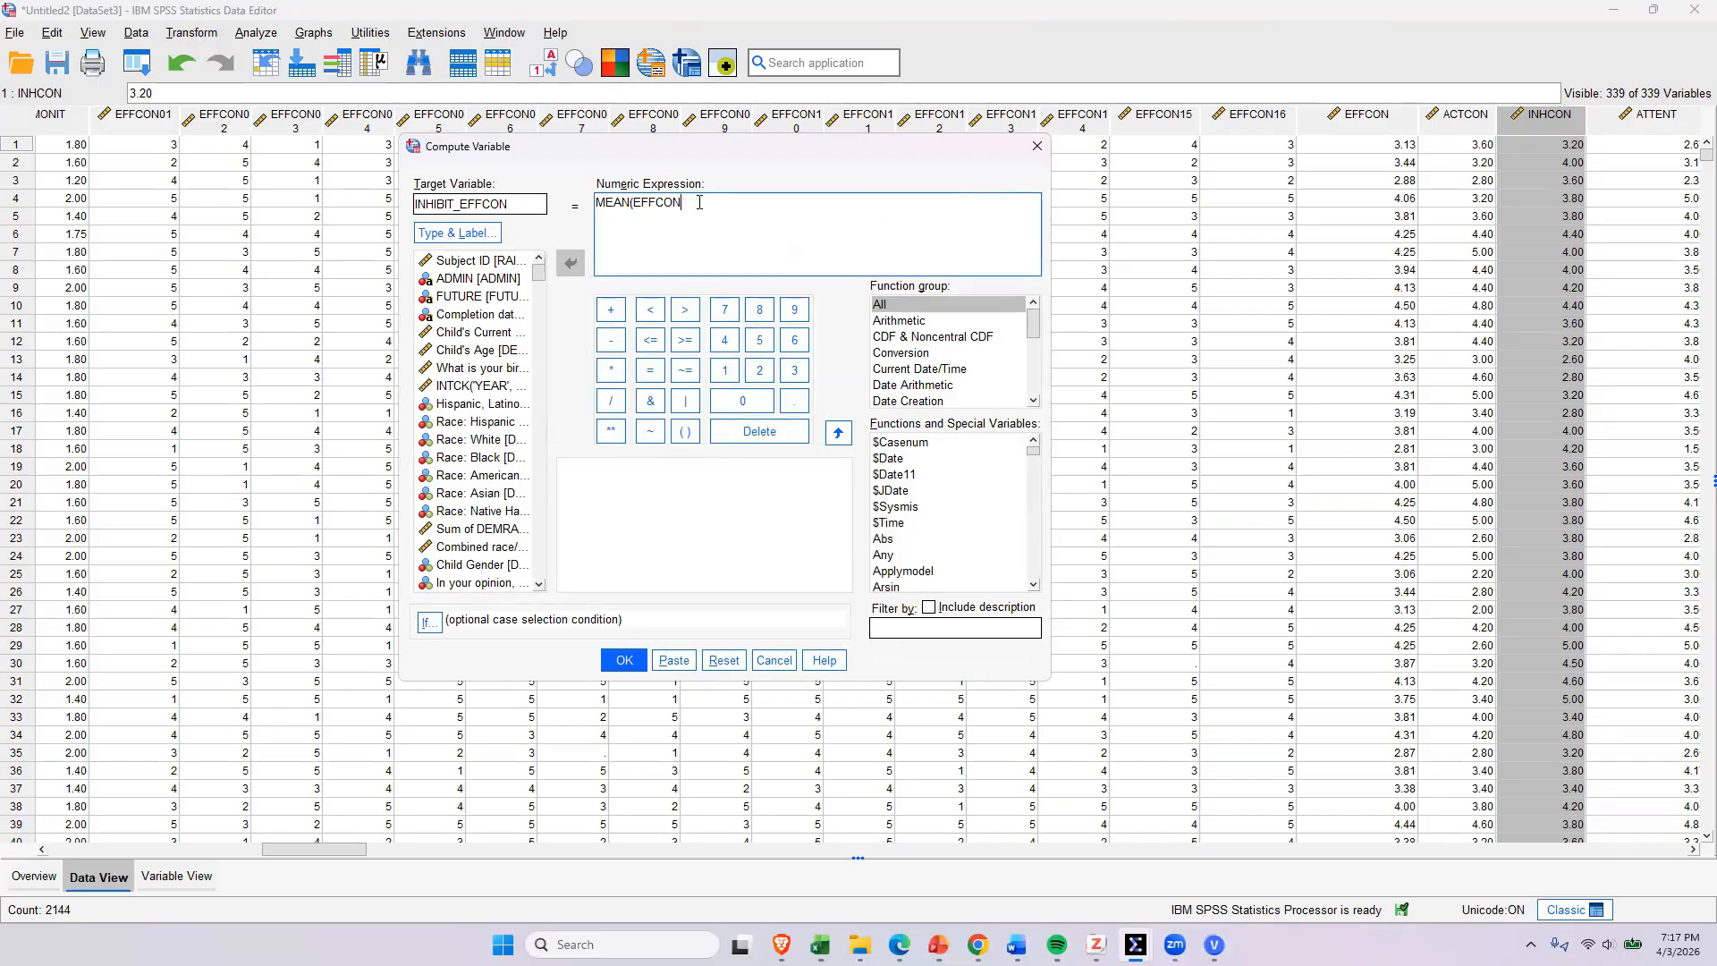
pyautogui.moveTo(526, 204); pyautogui.dragTo(407, 215)
pyautogui.press('BackSpace')
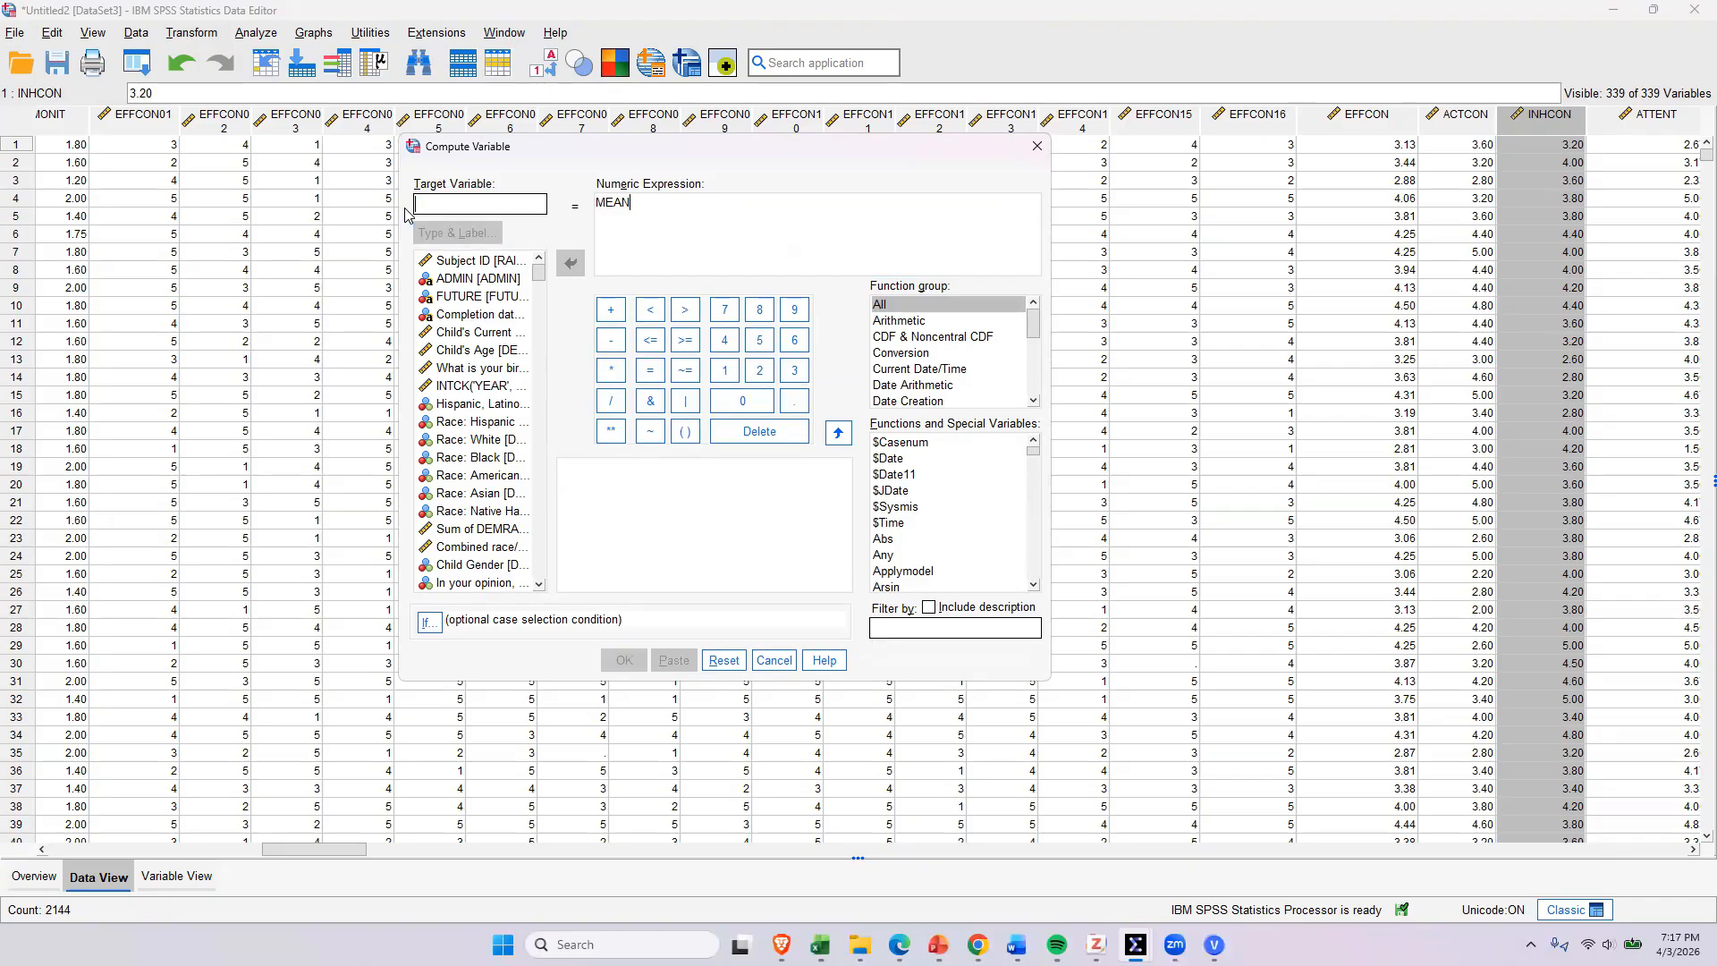
pyautogui.click(640, 207)
pyautogui.doubleClick(640, 206)
pyautogui.press('BackSpace')
# Step: Name the new target variable INHIBIT_EFFCON
pyautogui.click(520, 199)
pyautogui.write('I')
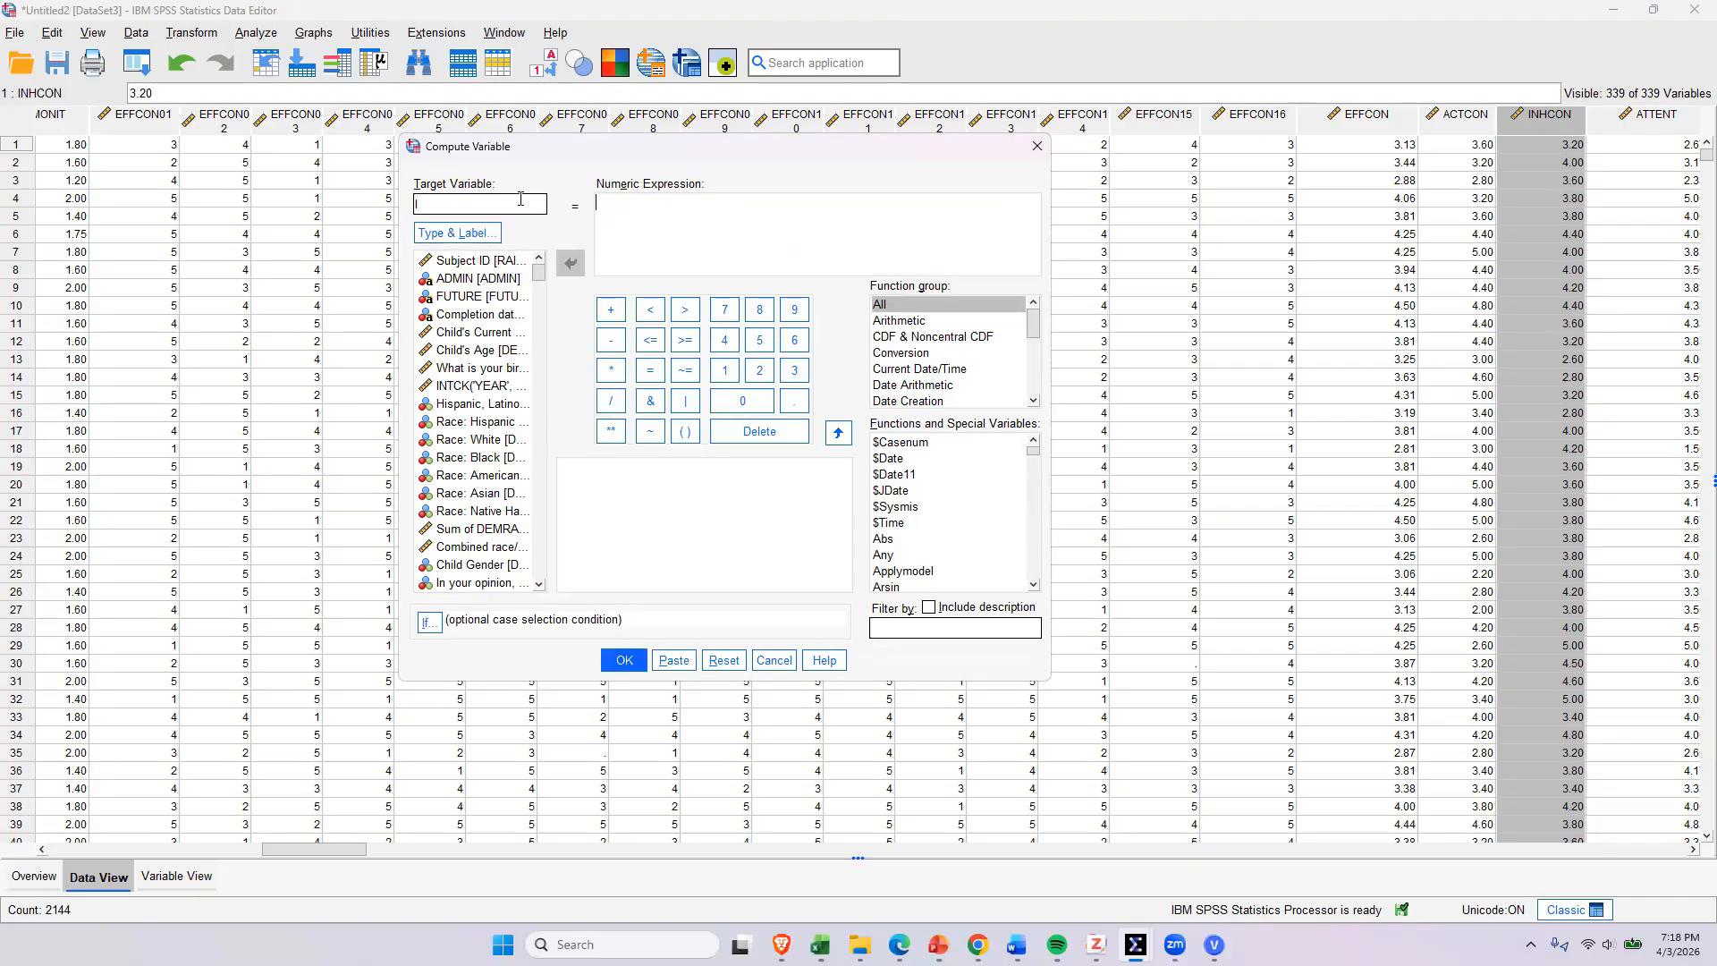
pyautogui.write('NHIBIT_EFFCONME')
pyautogui.press('BackSpace')
pyautogui.press('BackSpace')
pyautogui.click(632, 202)
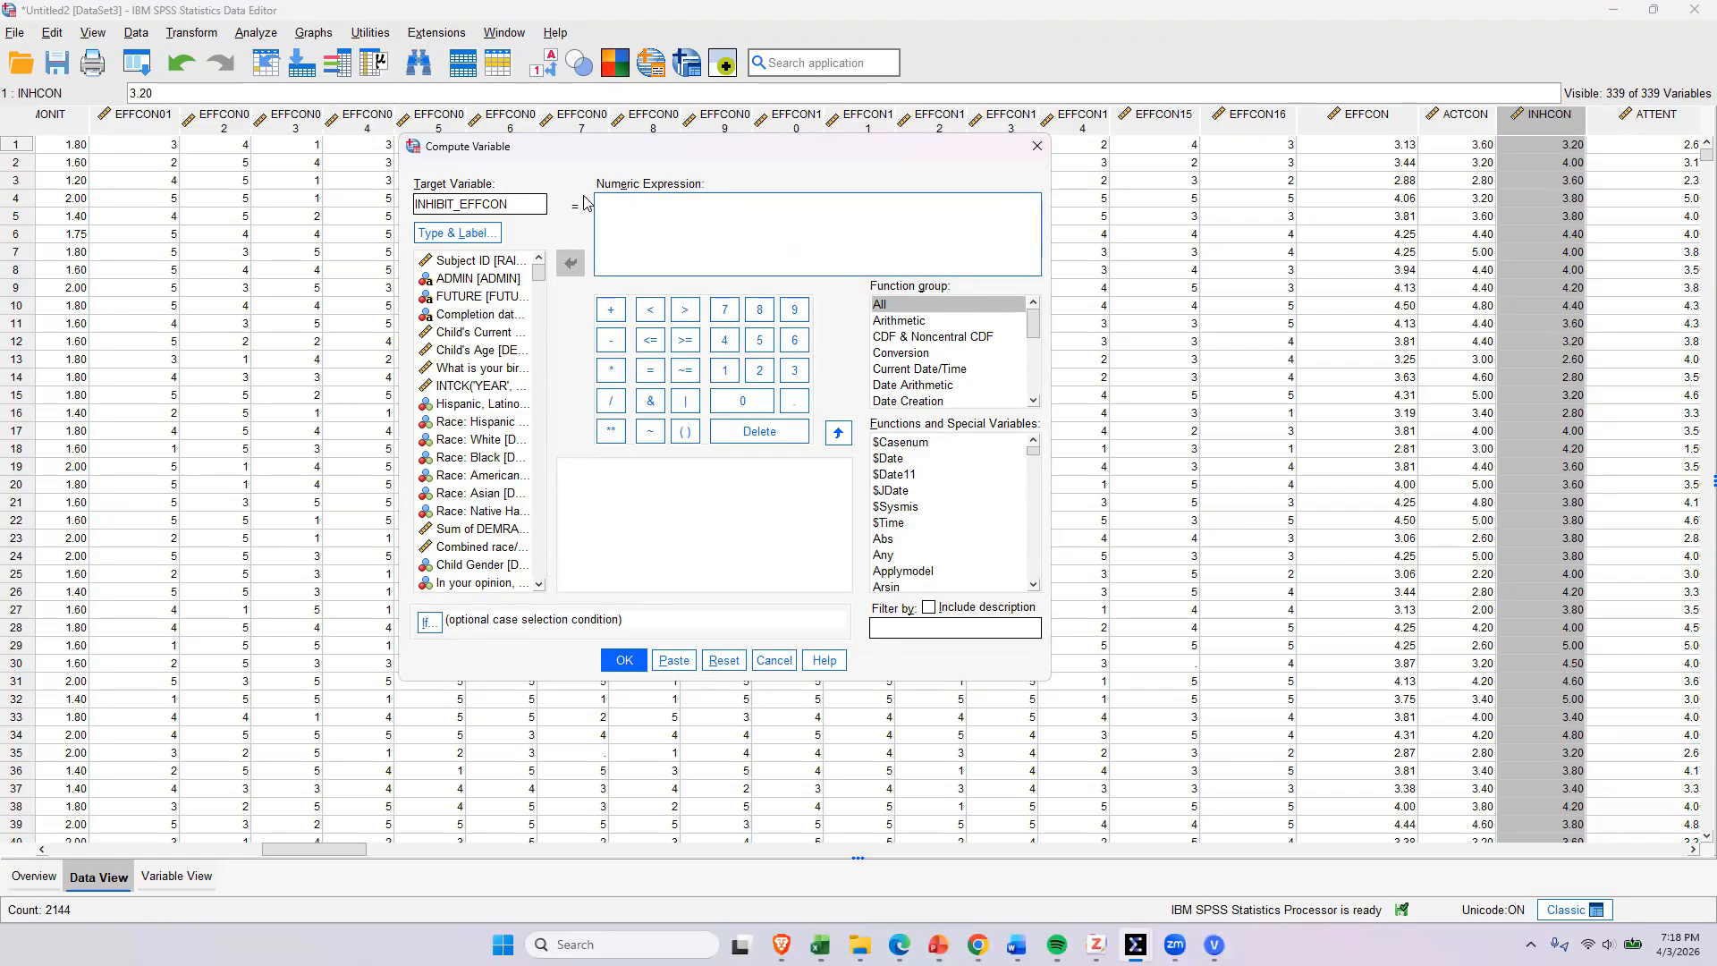
# Step: Begin the numeric expression with the MEAN function and insert EFFCON02 from the variable list as its first argument, followed by a comma
pyautogui.write('MEAN (')
pyautogui.moveTo(541, 276); pyautogui.dragTo(498, 338)
pyautogui.scroll(4, 479, 340)
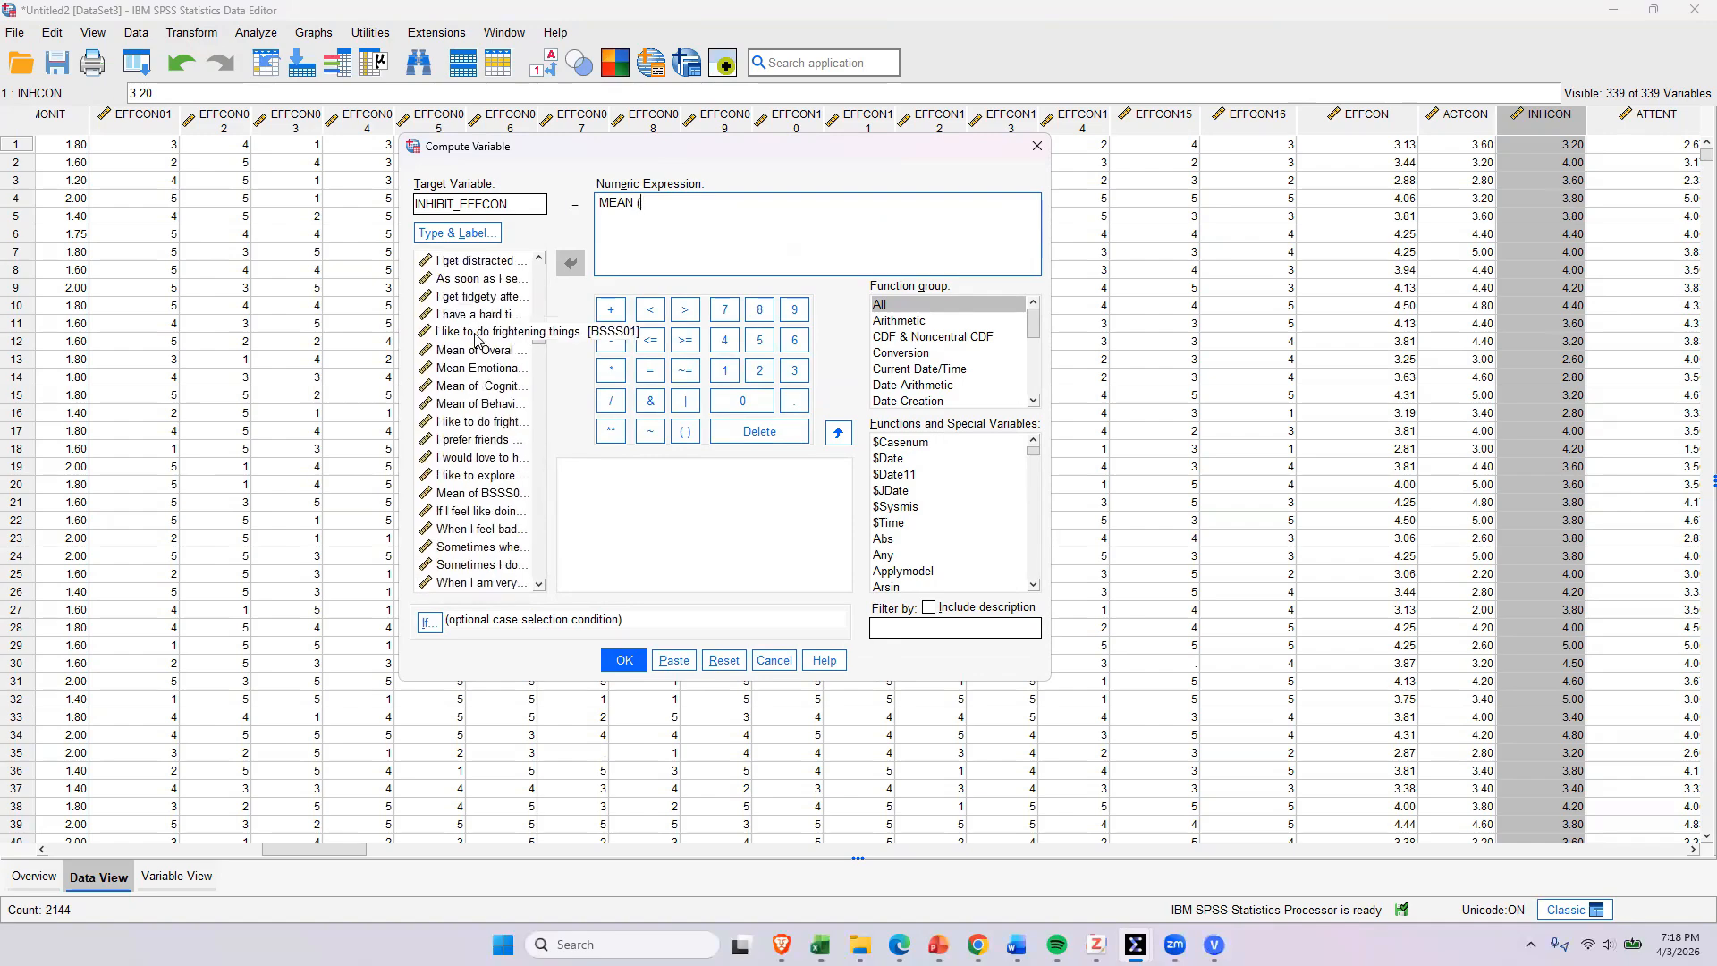
pyautogui.scroll(-8, 479, 353)
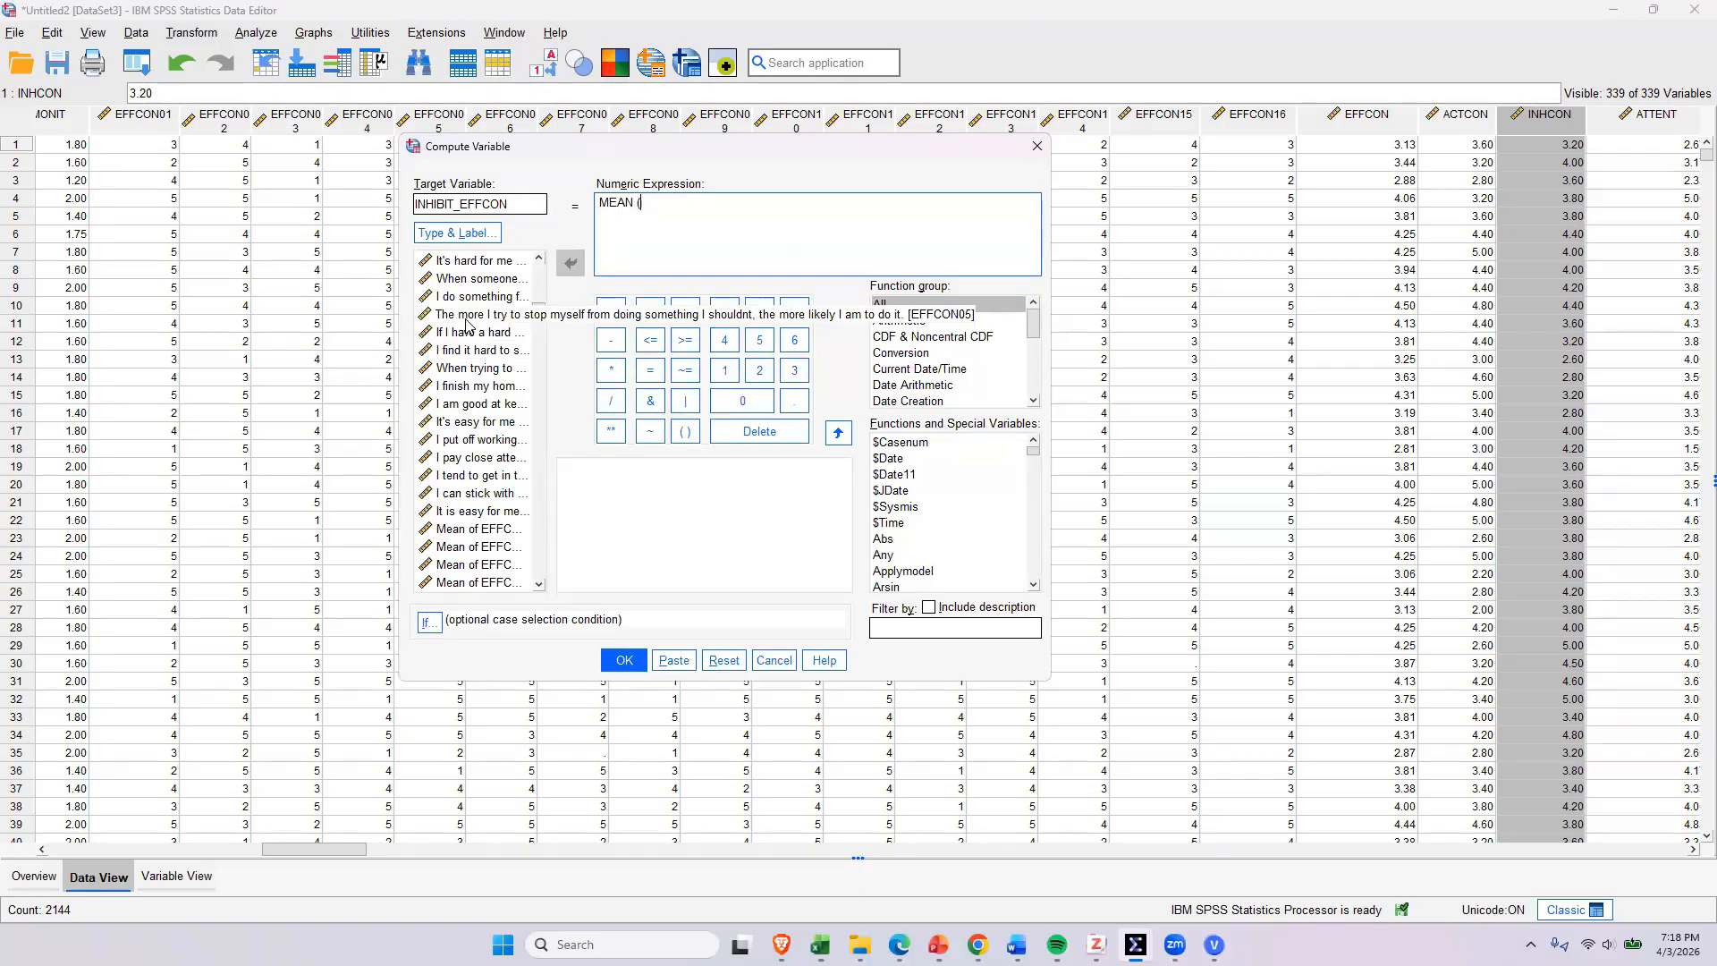
pyautogui.scroll(1, 470, 323)
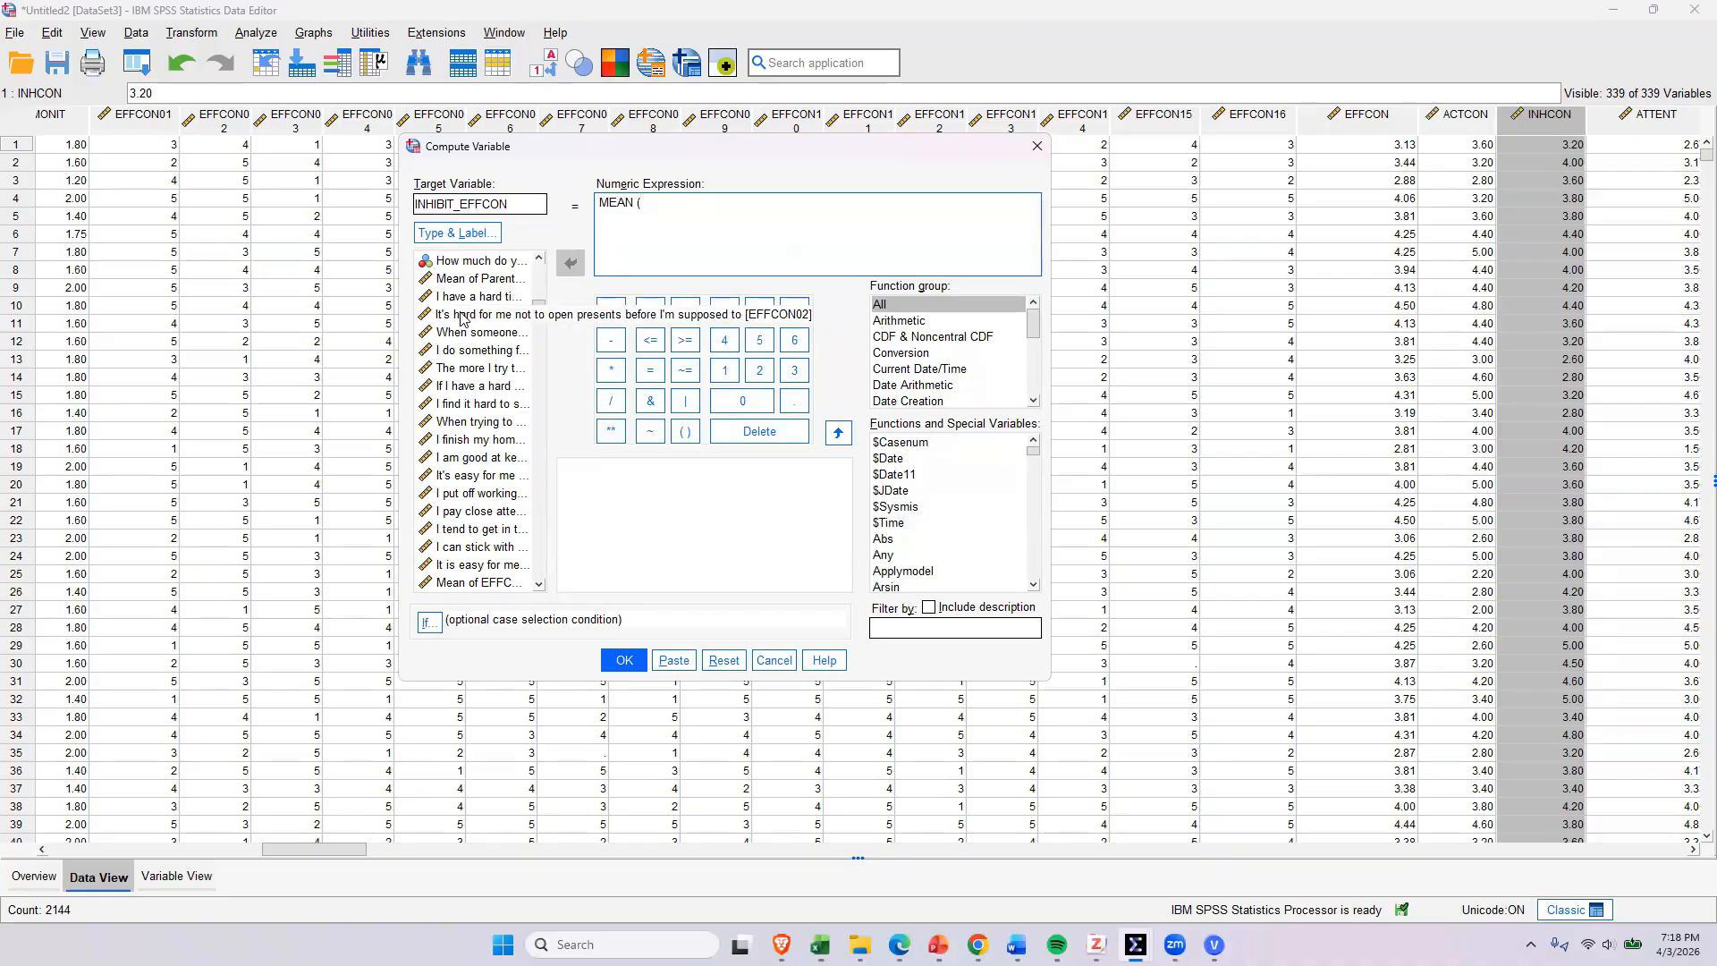
pyautogui.click(463, 316)
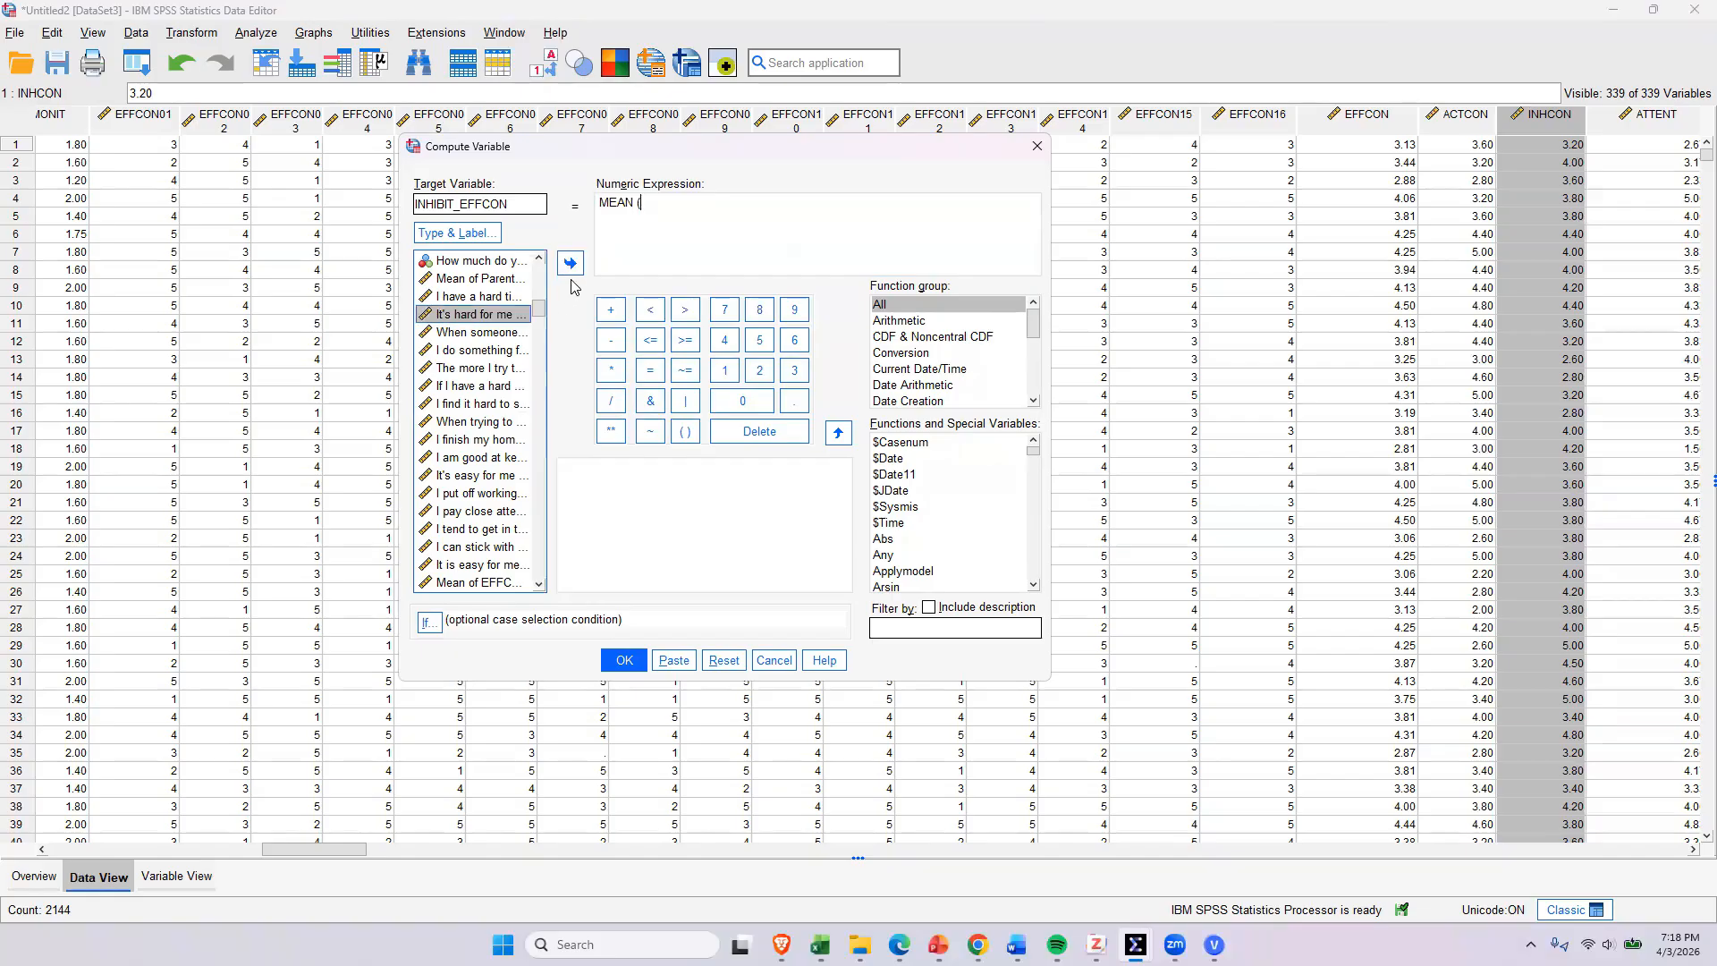
pyautogui.click(571, 265)
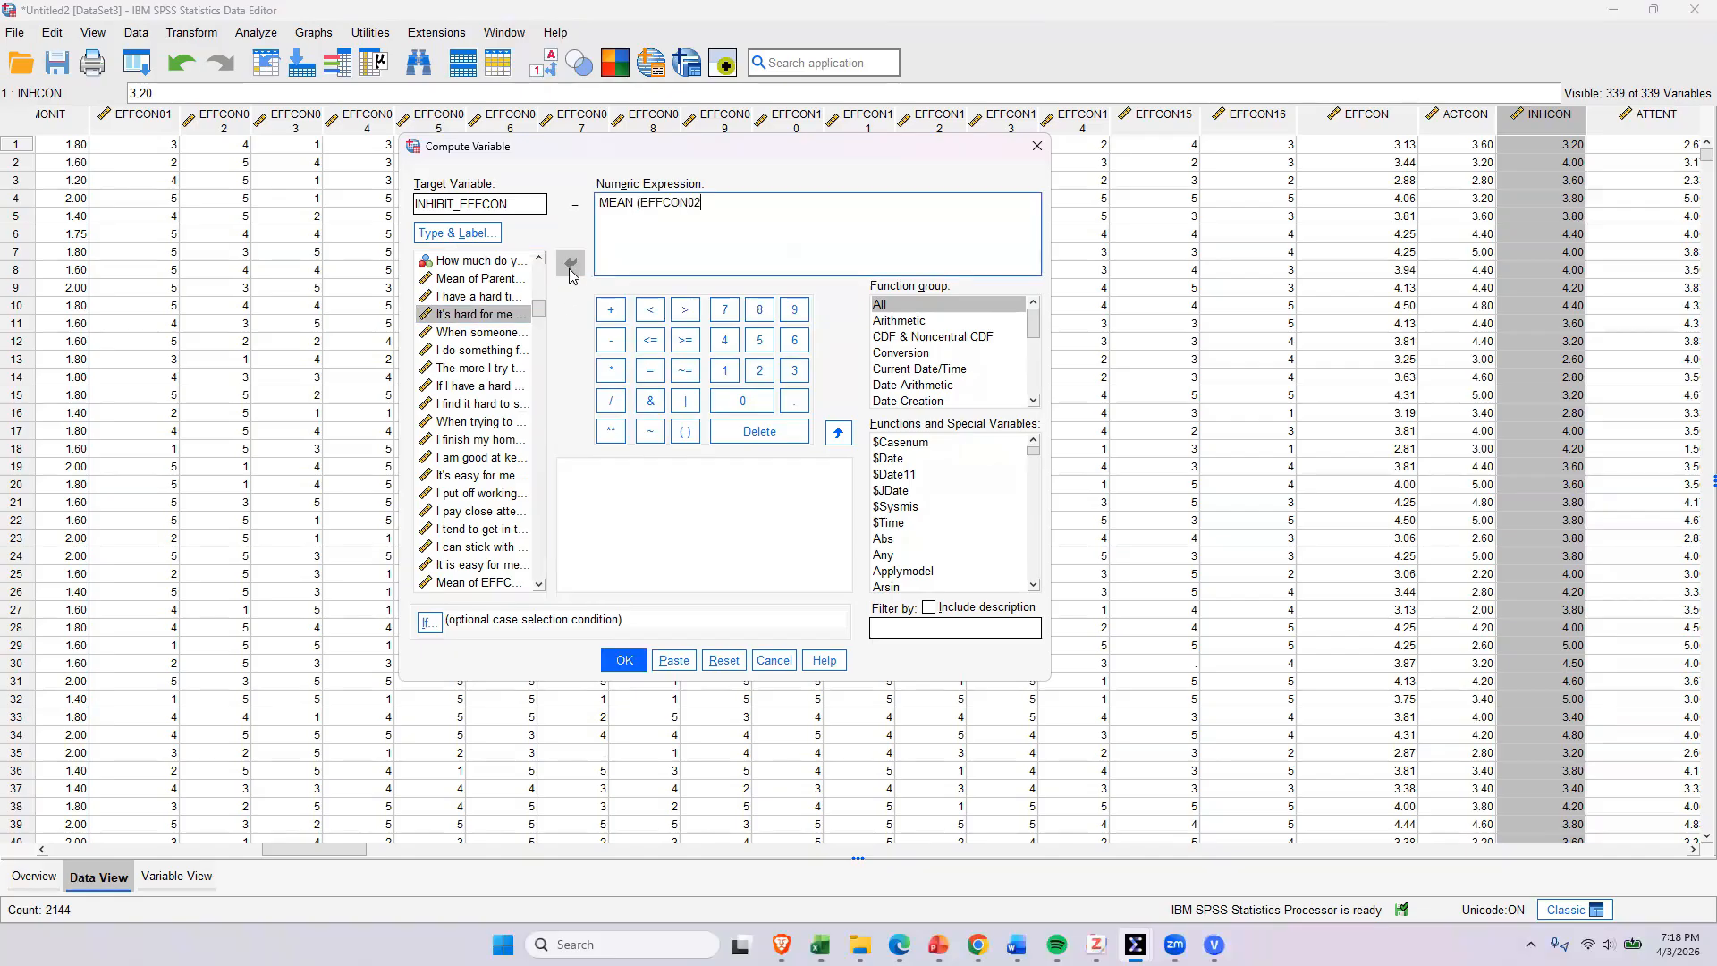
pyautogui.write(',')
# Step: Check the inhcon item list in the codebook PDF in Edge, and add EFFCON03 plus a comma to the MEAN expression in SPSS
pyautogui.moveTo(898, 945)
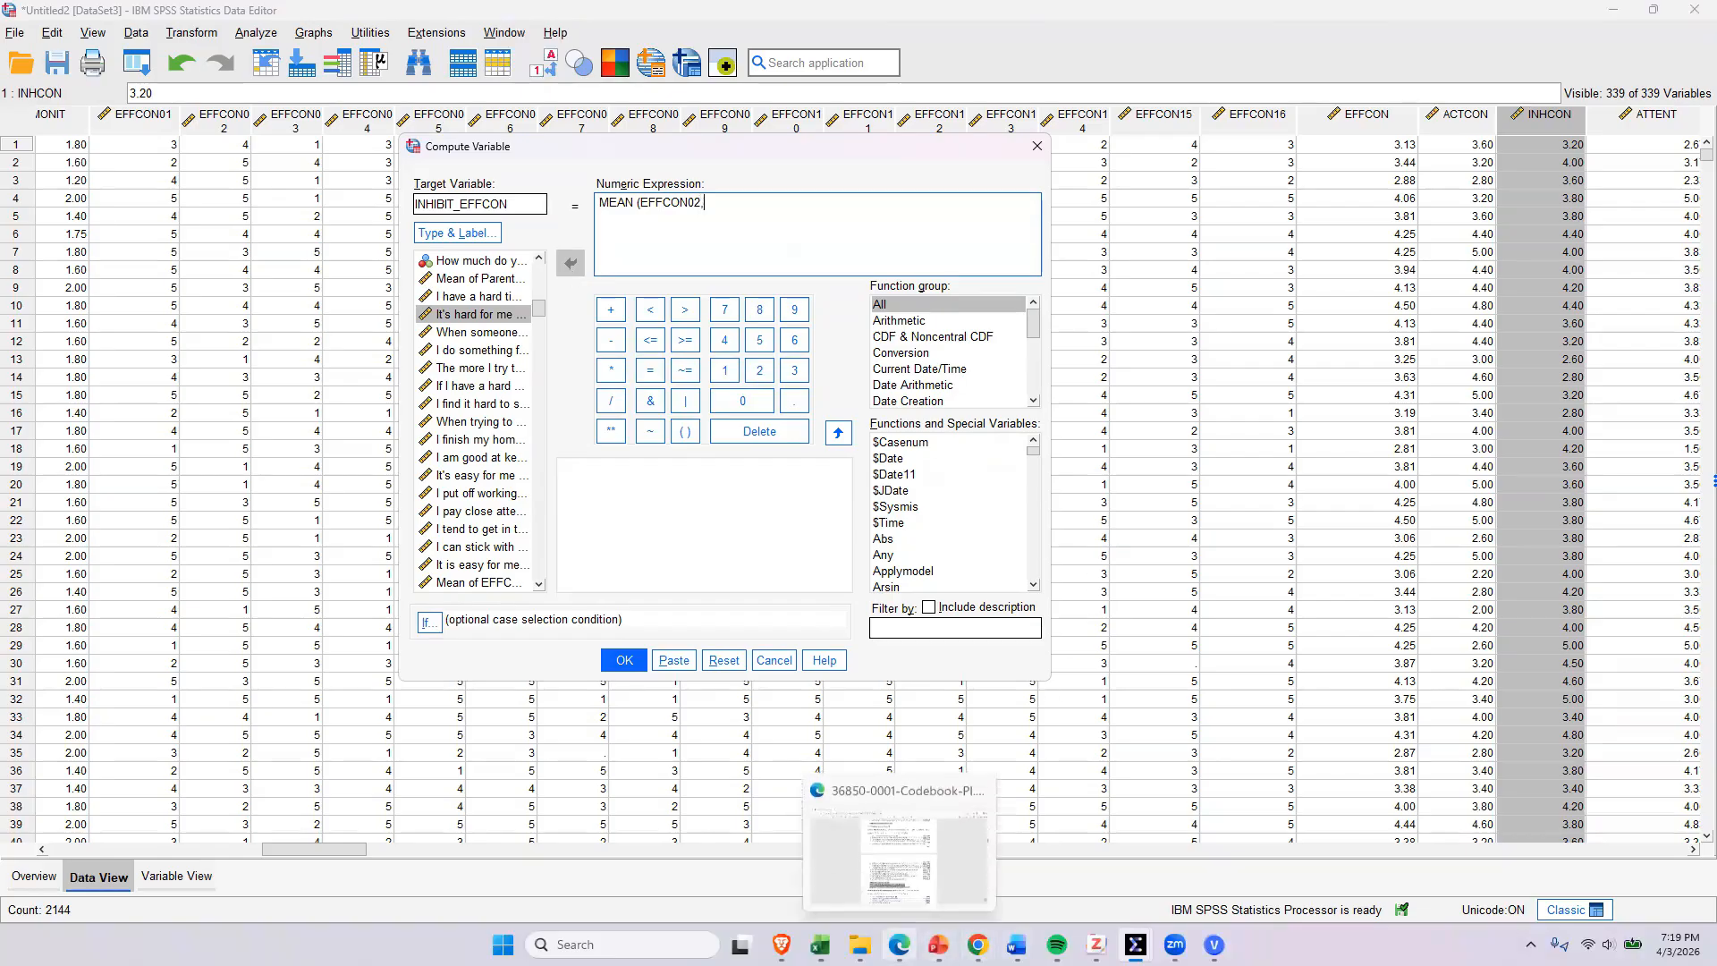
pyautogui.click(890, 889)
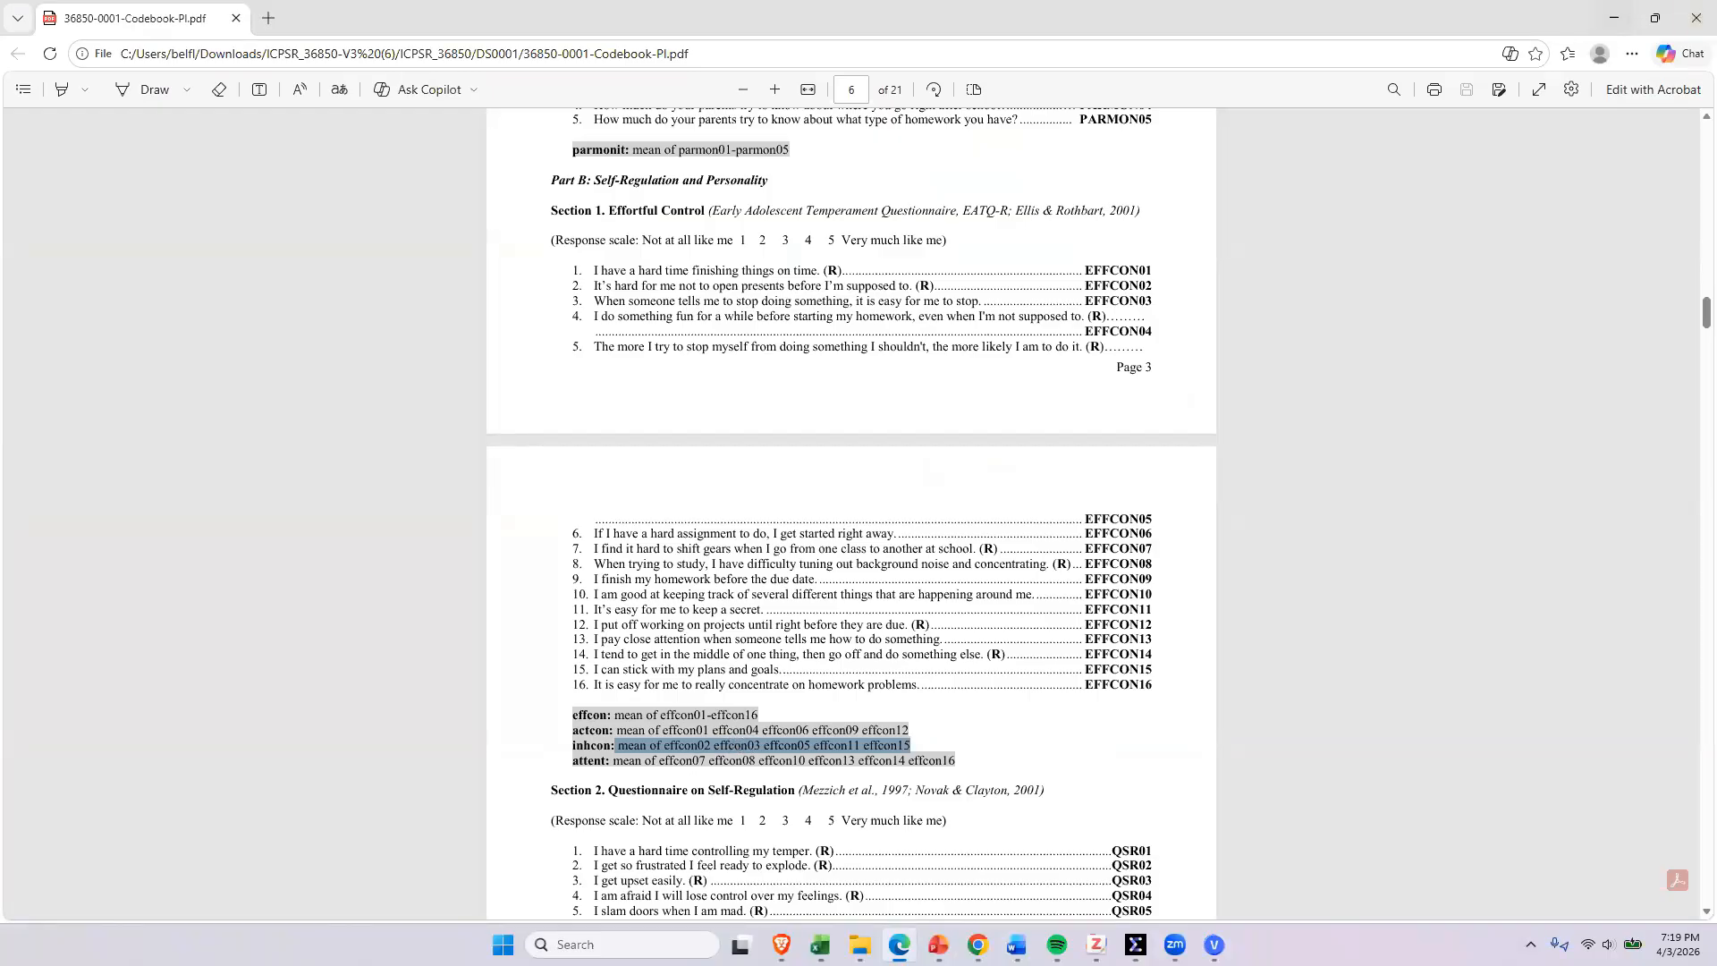
pyautogui.moveTo(1136, 944)
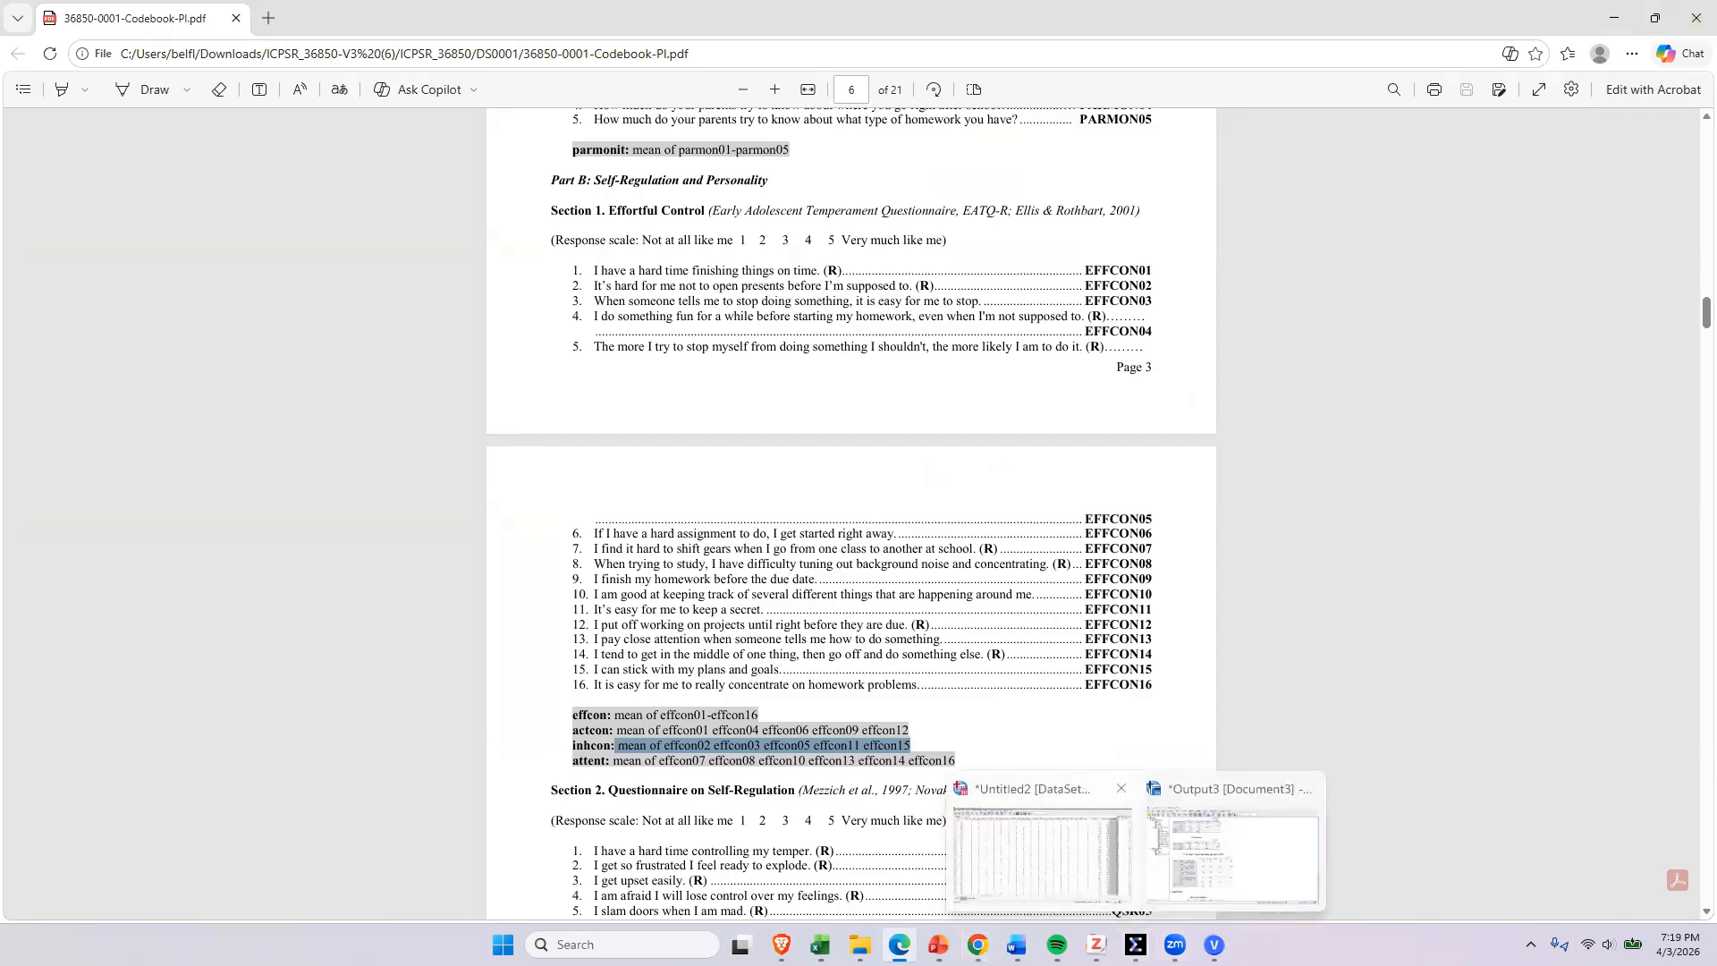
pyautogui.click(1037, 845)
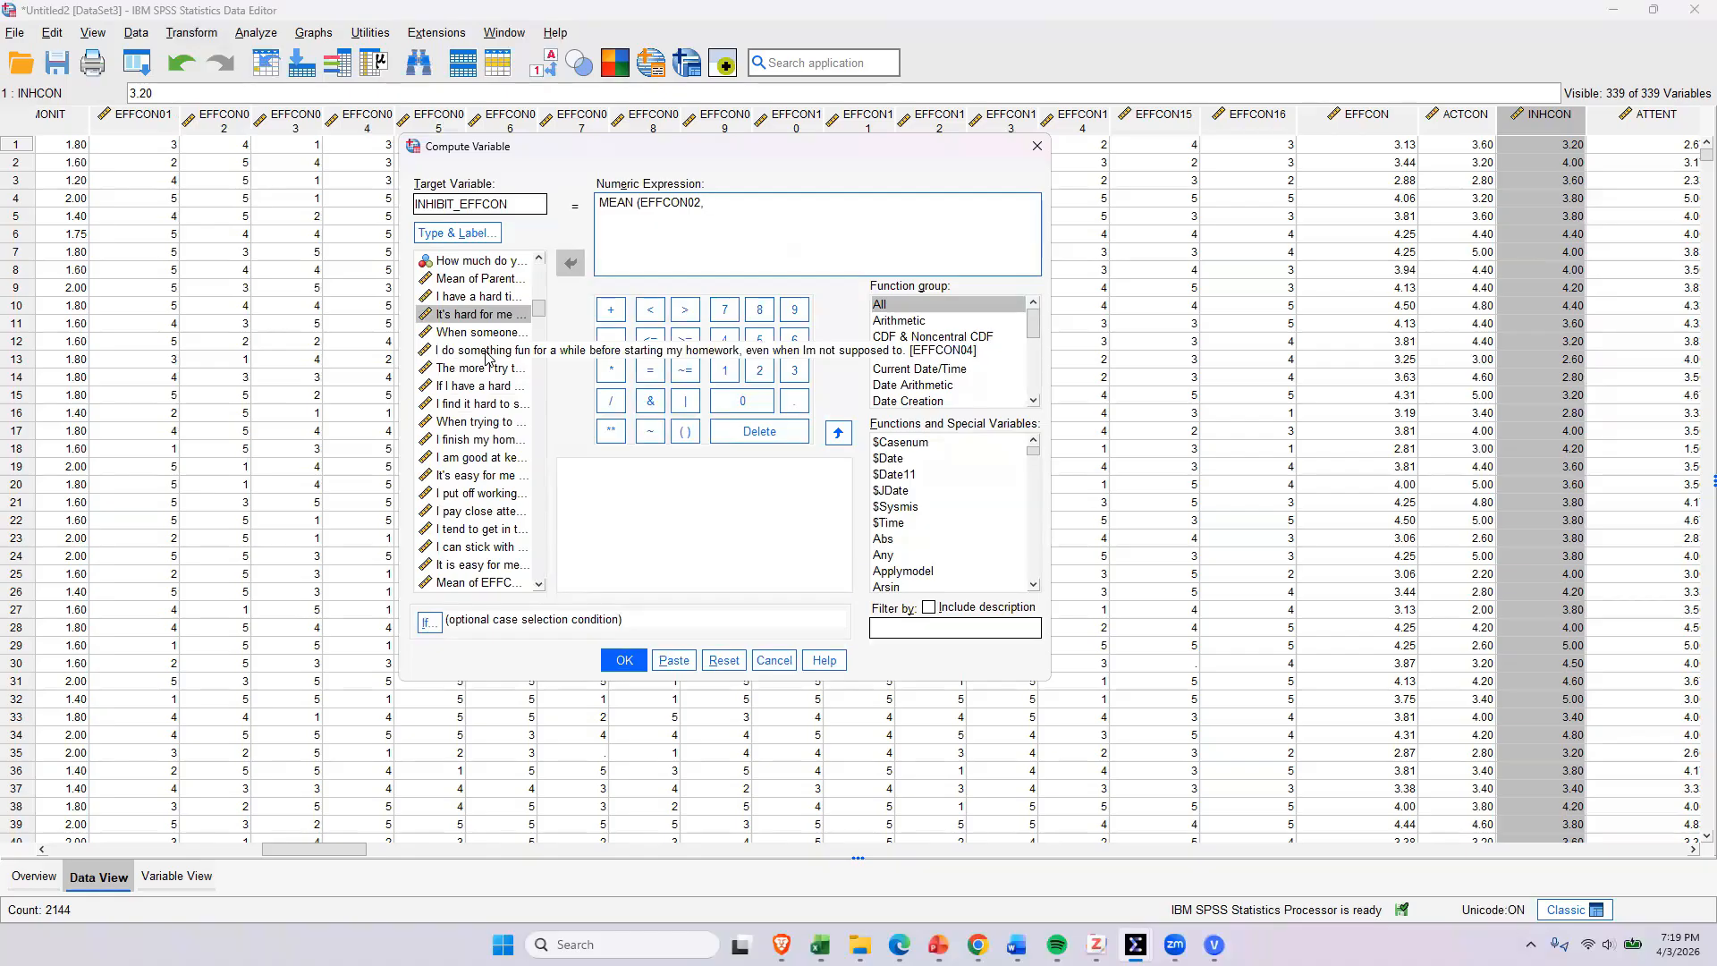
pyautogui.click(486, 352)
pyautogui.click(488, 333)
pyautogui.click(569, 263)
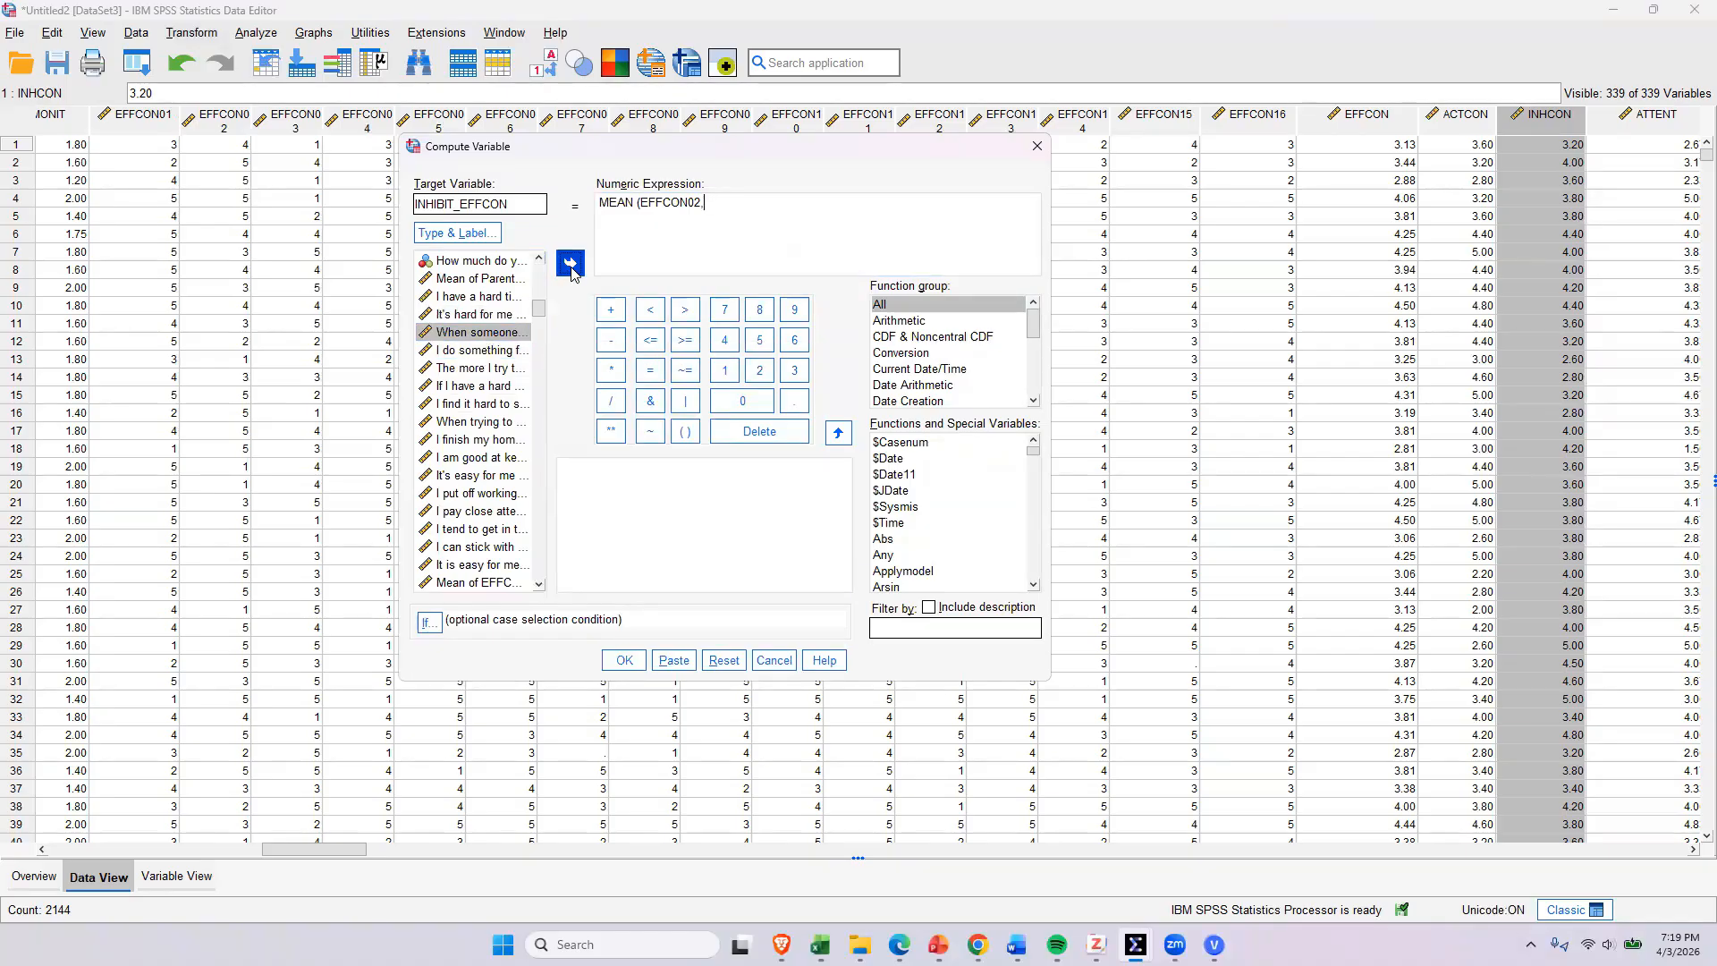
pyautogui.write(',')
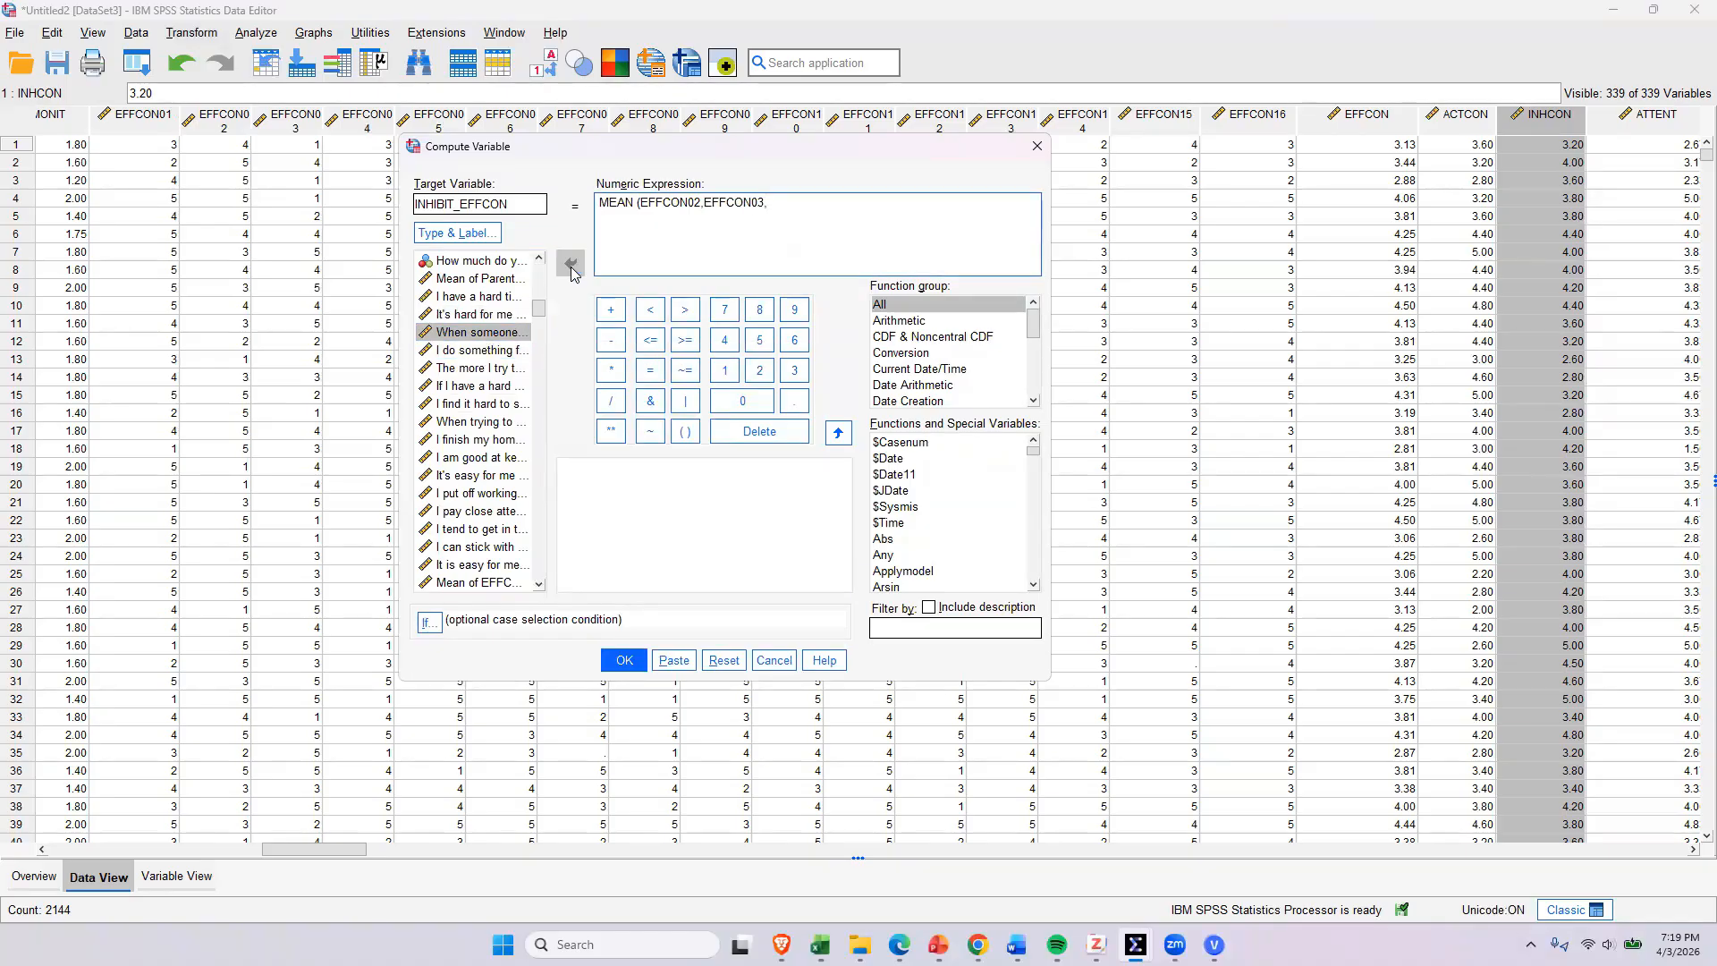
# Step: Add EFFCON05 as the third argument of the MEAN expression and remove the stray space before it
pyautogui.click(491, 369)
pyautogui.click(572, 263)
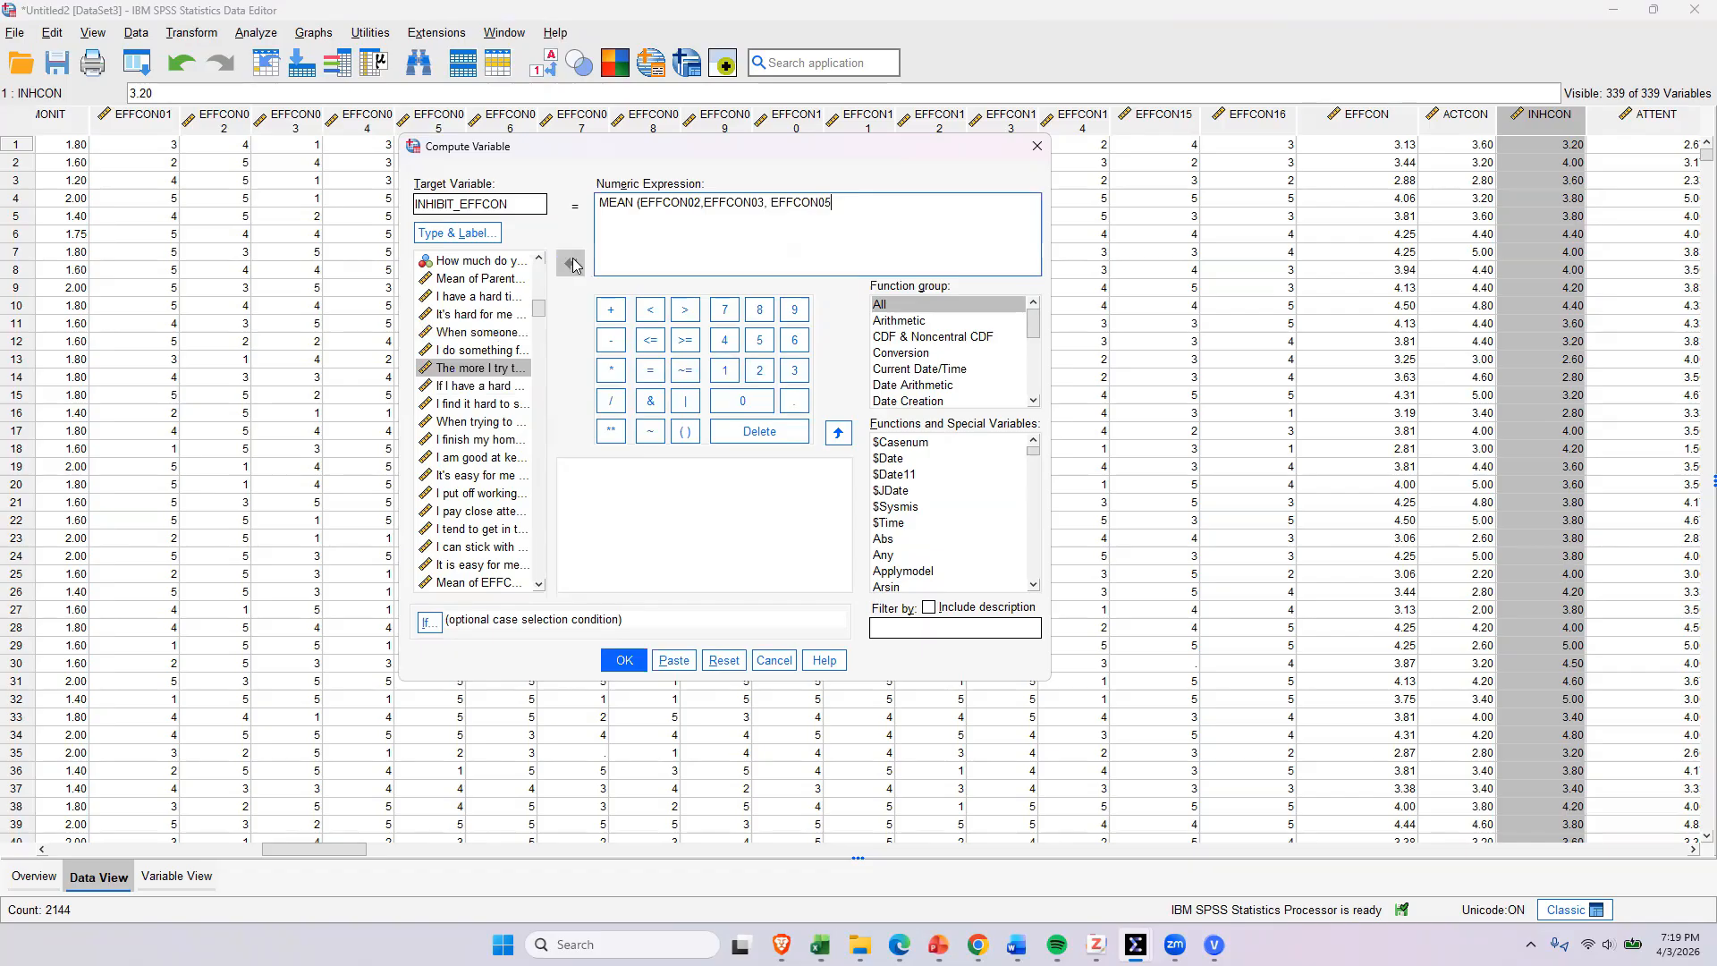
pyautogui.click(774, 200)
pyautogui.press('BackSpace')
# Step: Recheck the remaining inhcon items in the codebook PDF in Edge, and add EFFCON11 to the SPSS MEAN expression with commas around it
pyautogui.moveTo(898, 944)
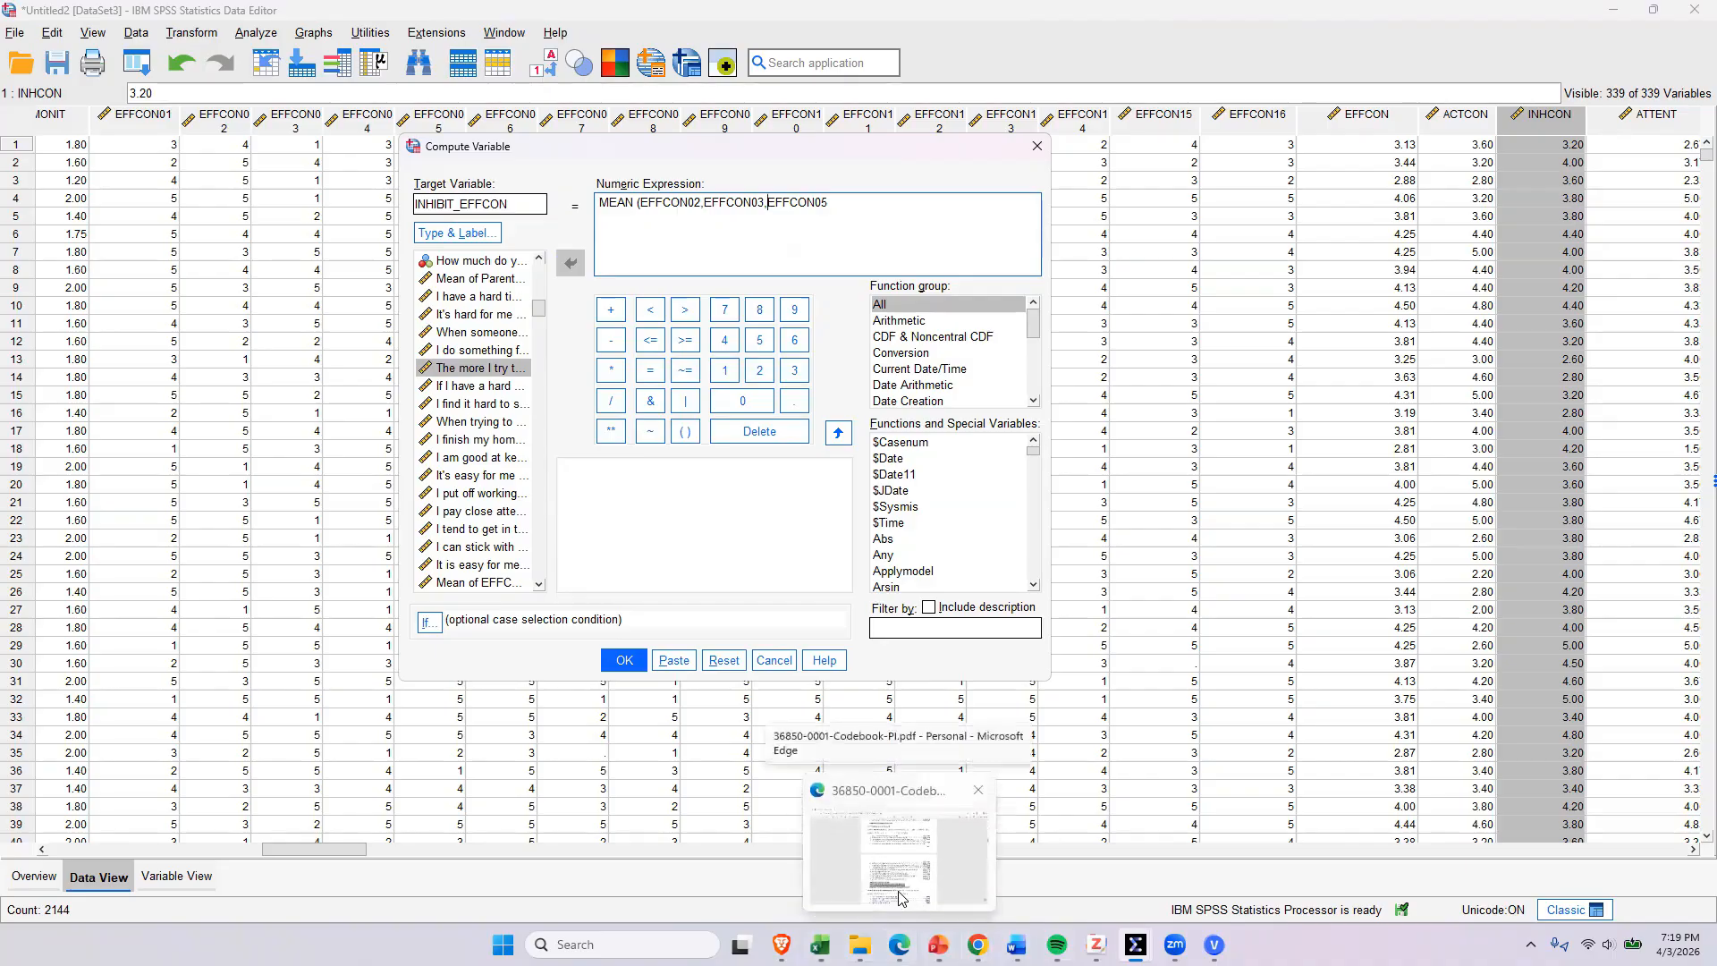
pyautogui.click(898, 899)
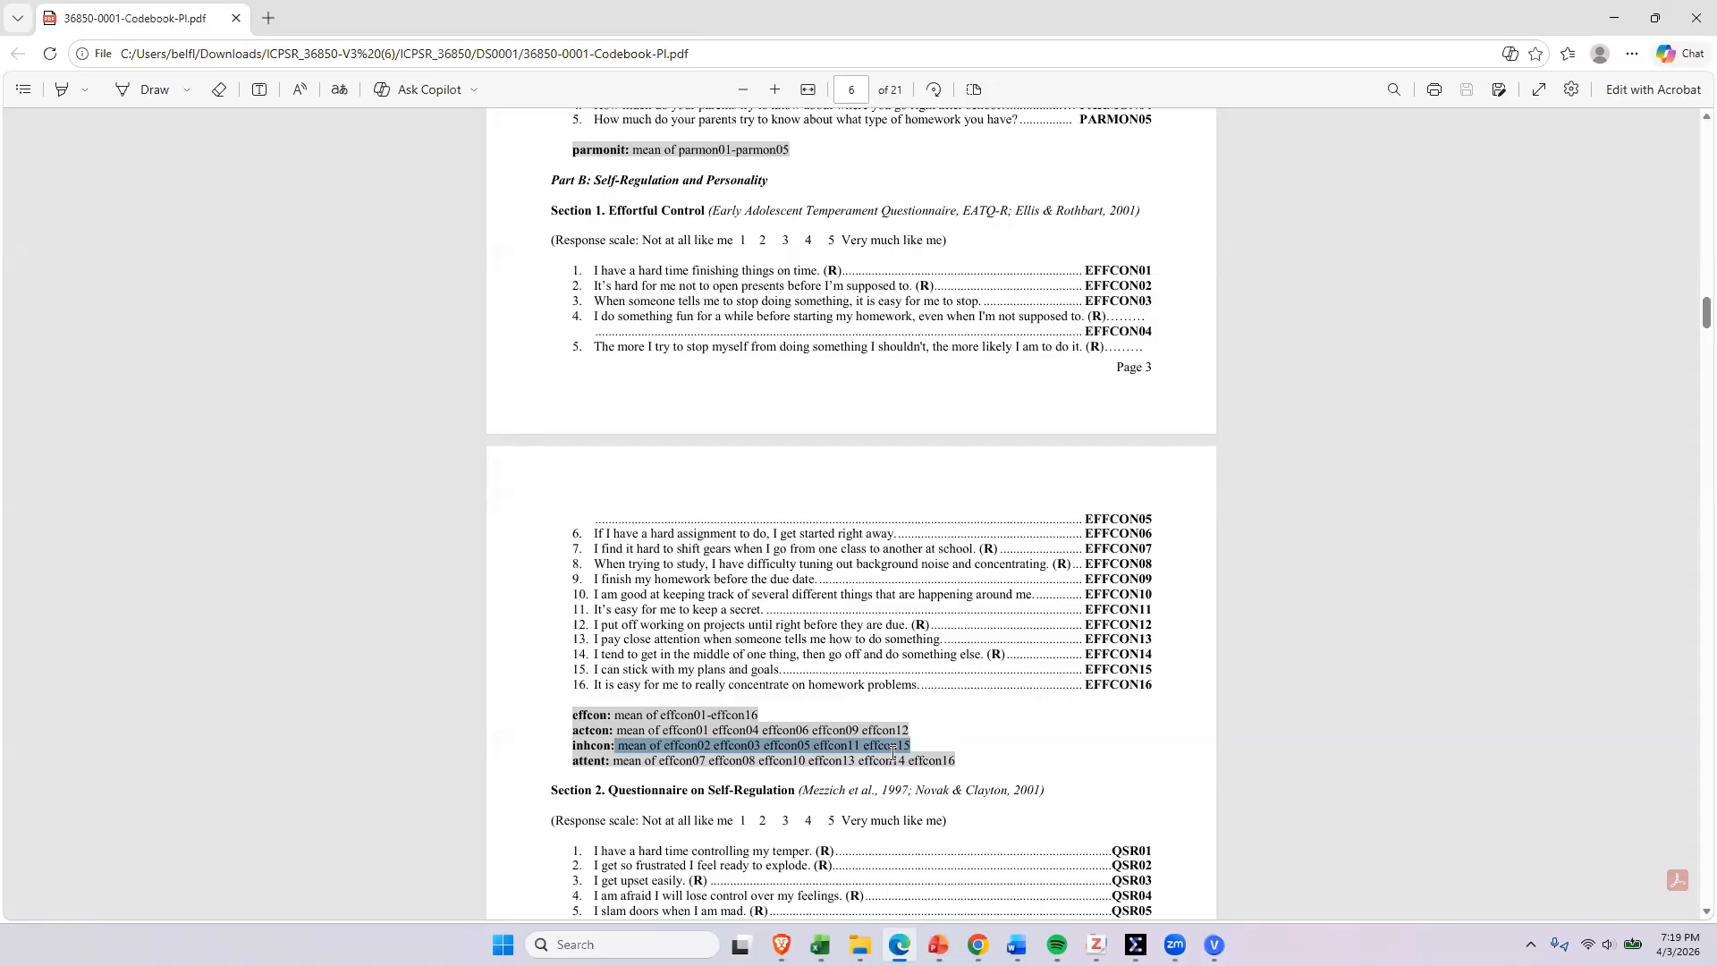
pyautogui.moveTo(977, 944)
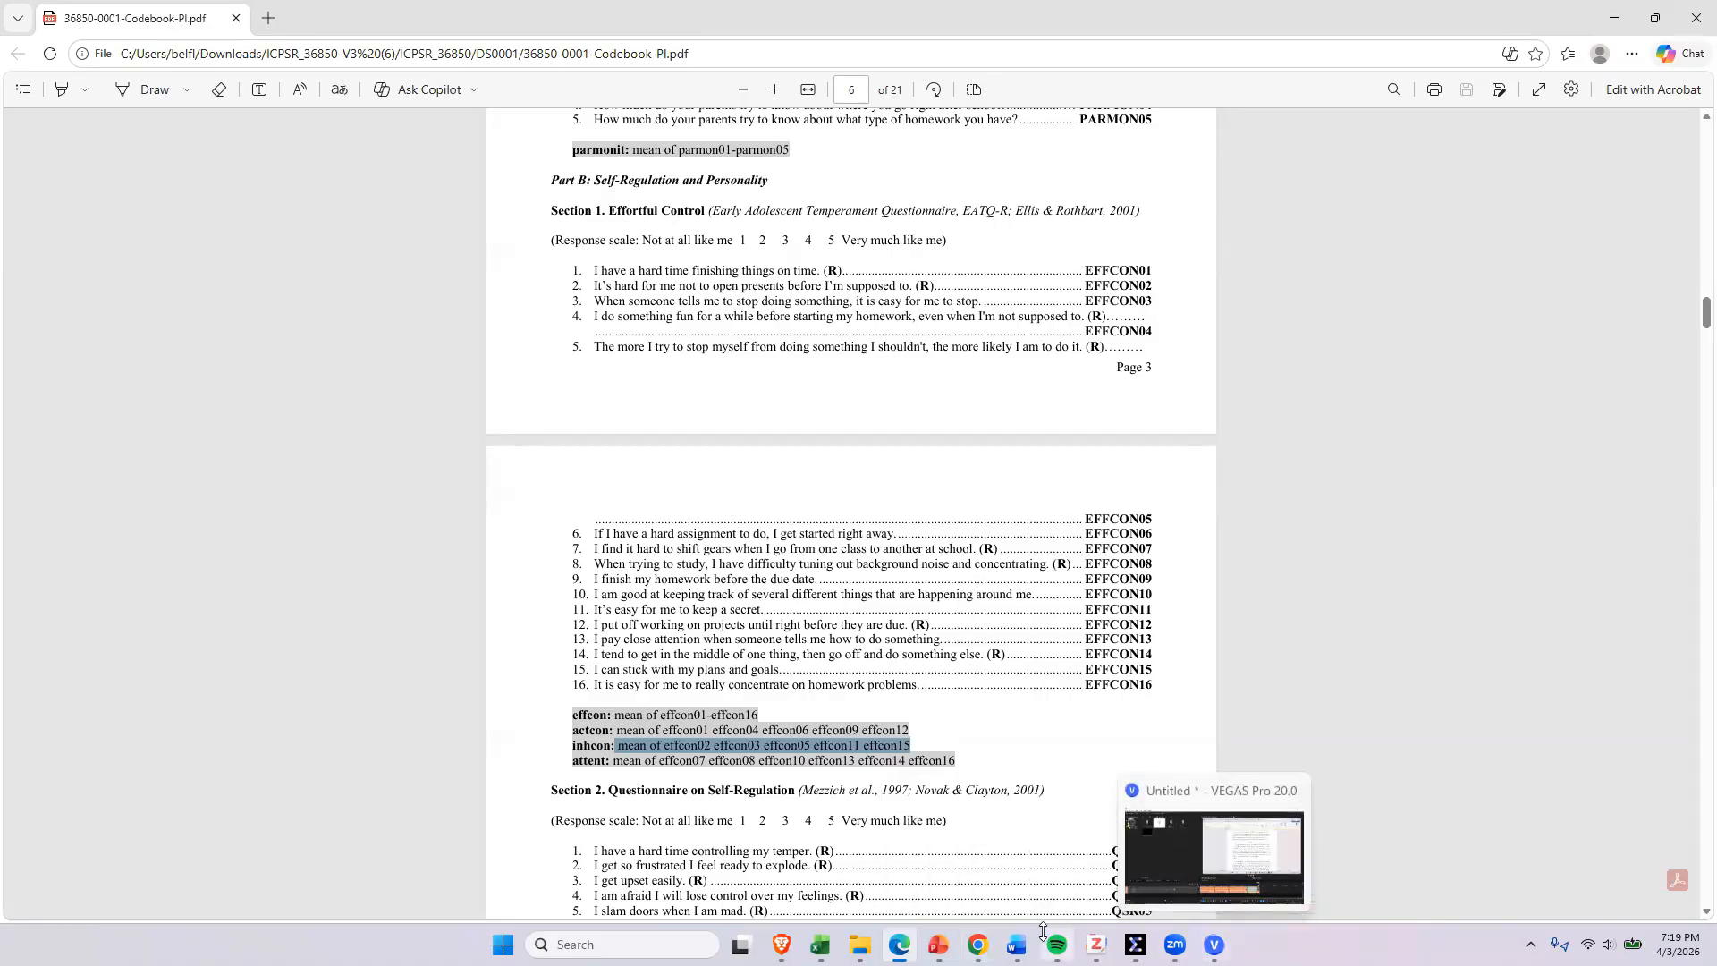
pyautogui.moveTo(1174, 944)
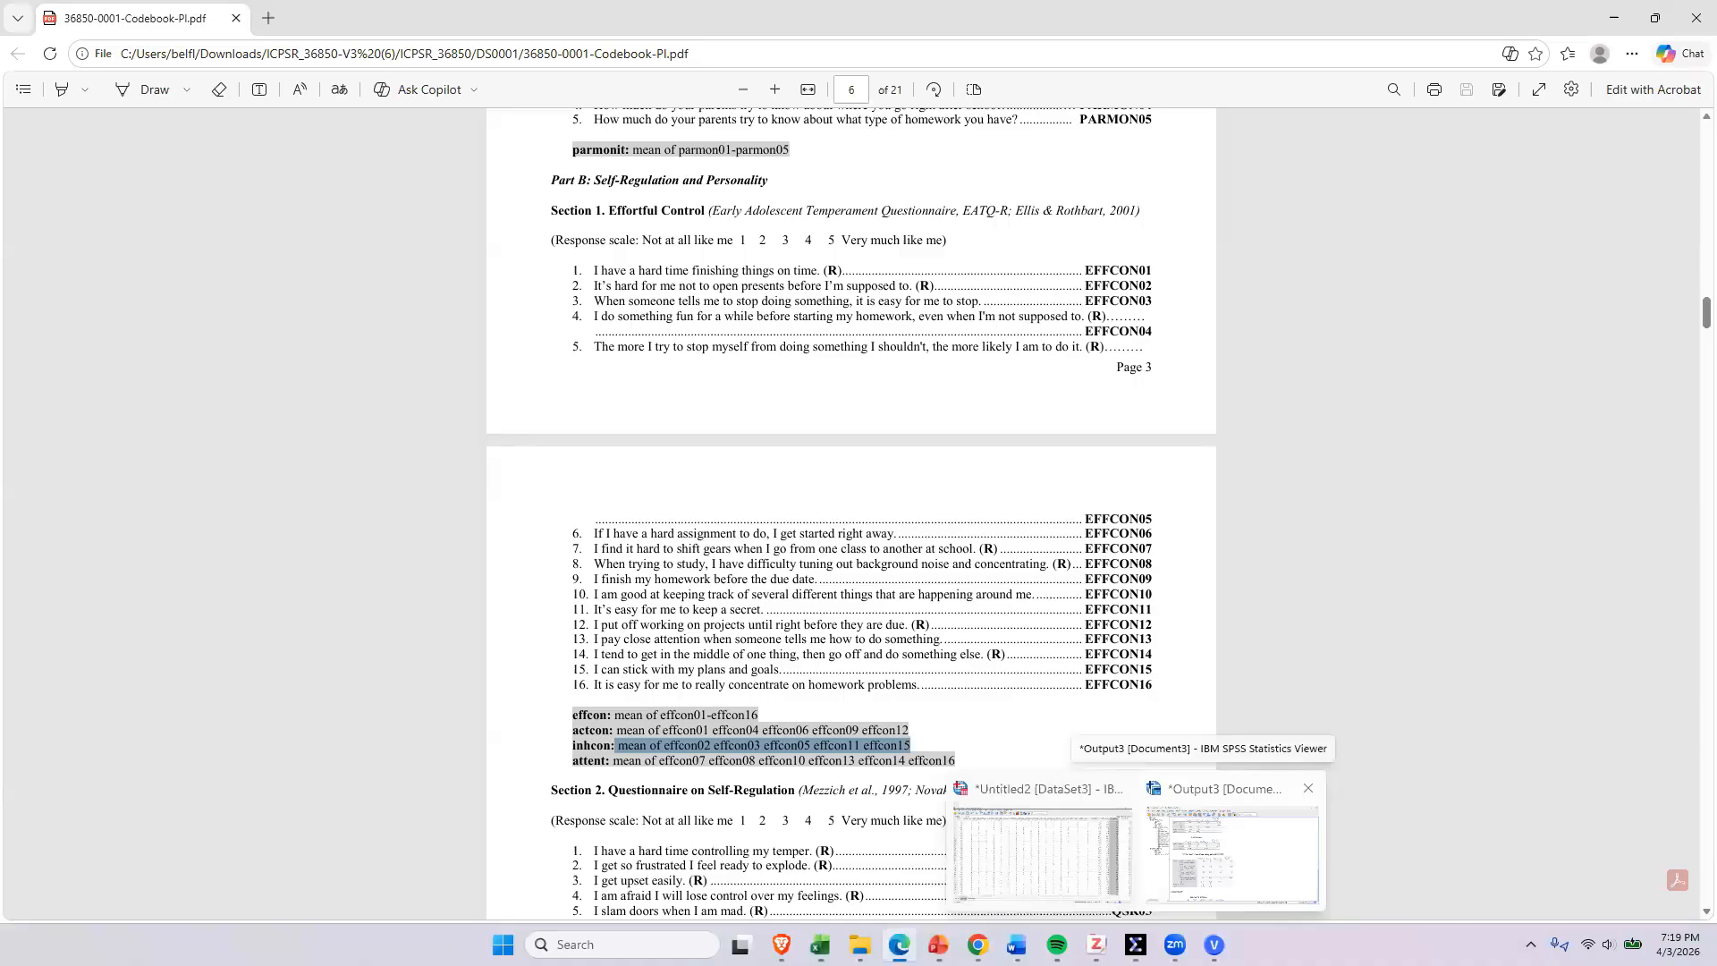
pyautogui.click(1059, 847)
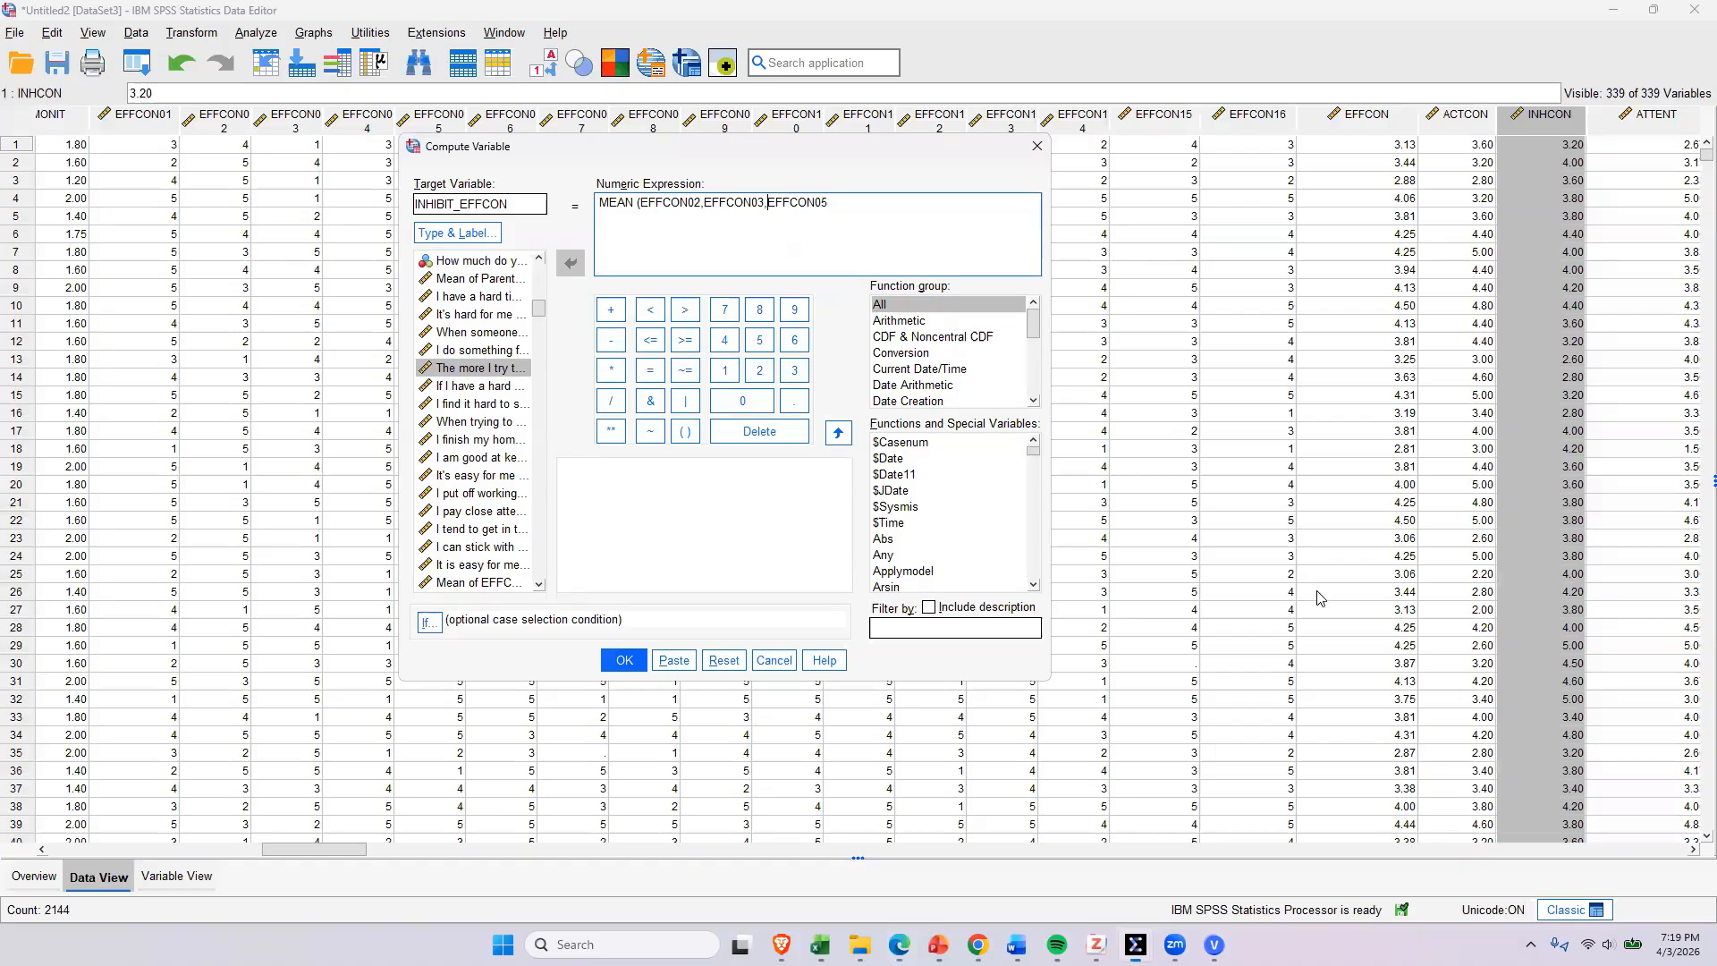
pyautogui.click(832, 202)
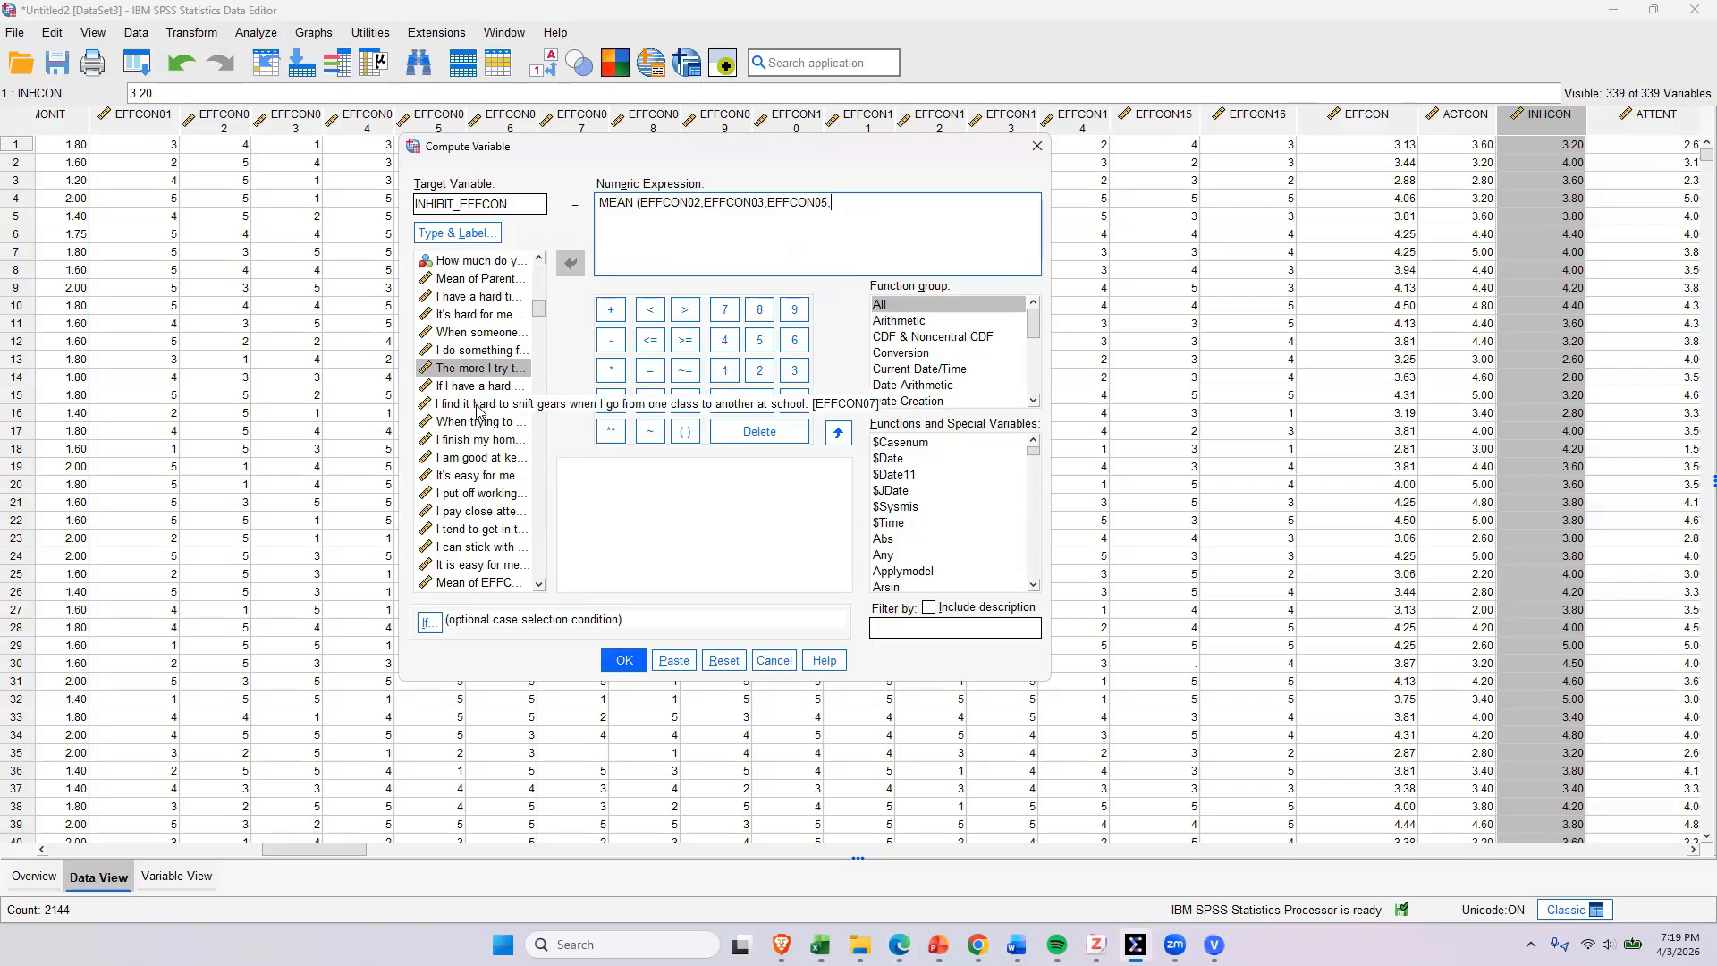
pyautogui.click(478, 475)
pyautogui.click(572, 265)
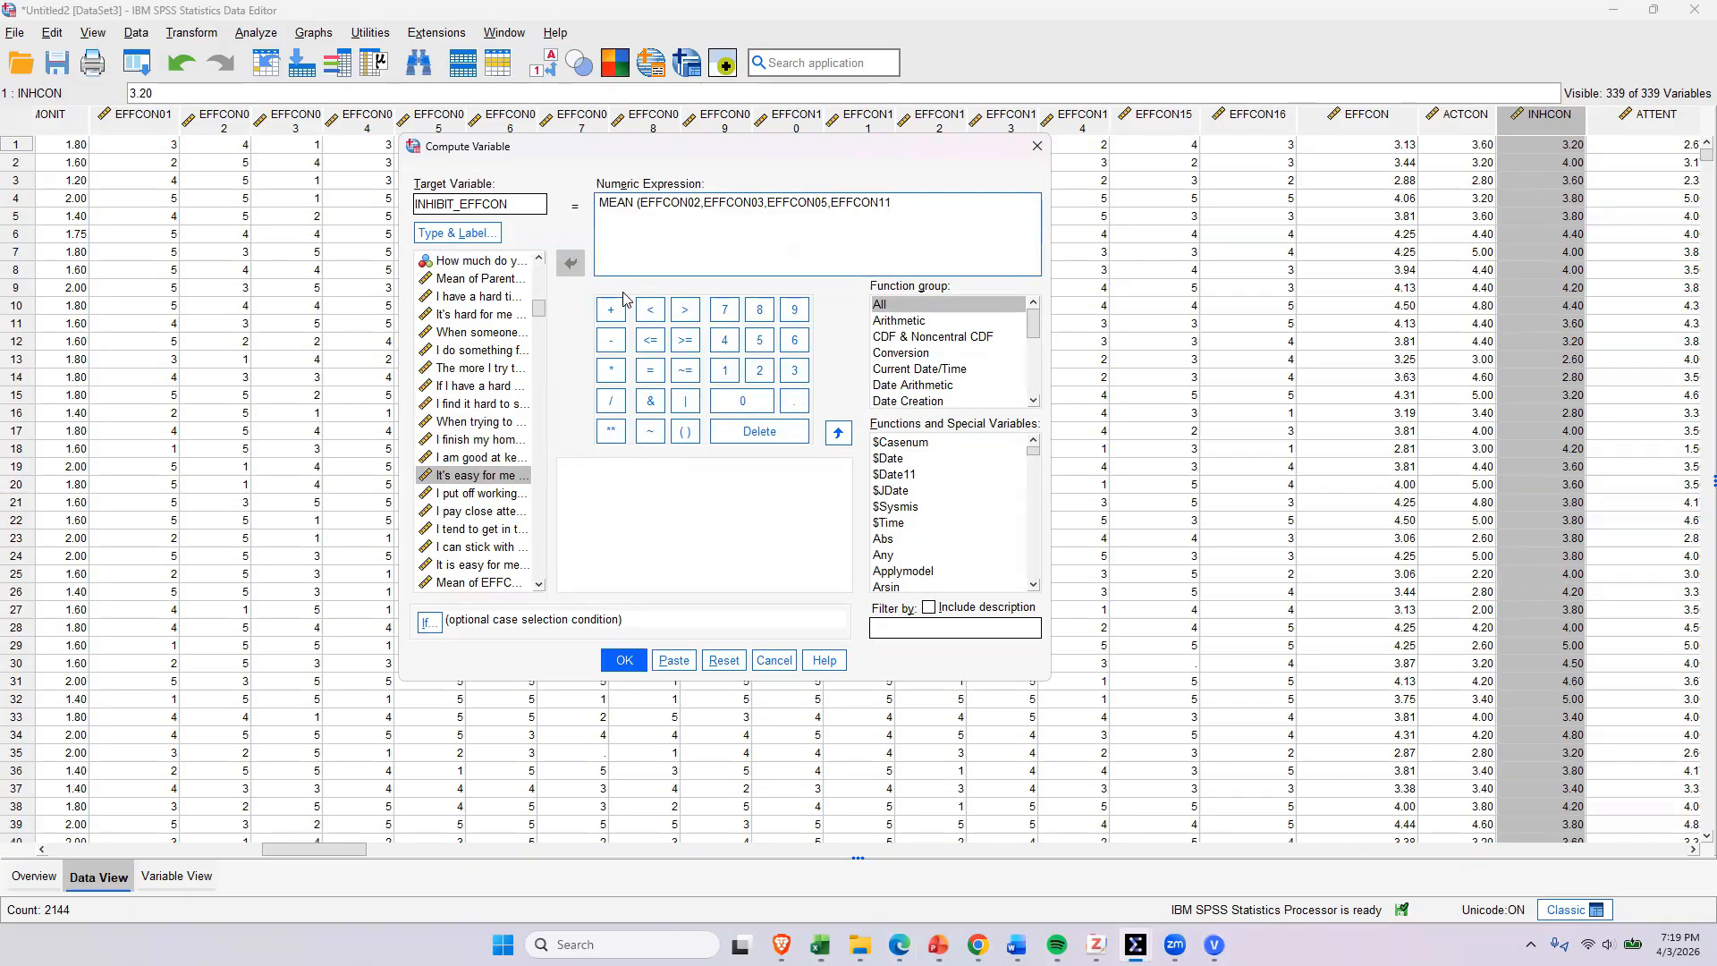
pyautogui.write(',')
# Step: Add EFFCON15 as the last argument, close the MEAN parenthesis, and run the computation
pyautogui.click(489, 546)
pyautogui.click(571, 262)
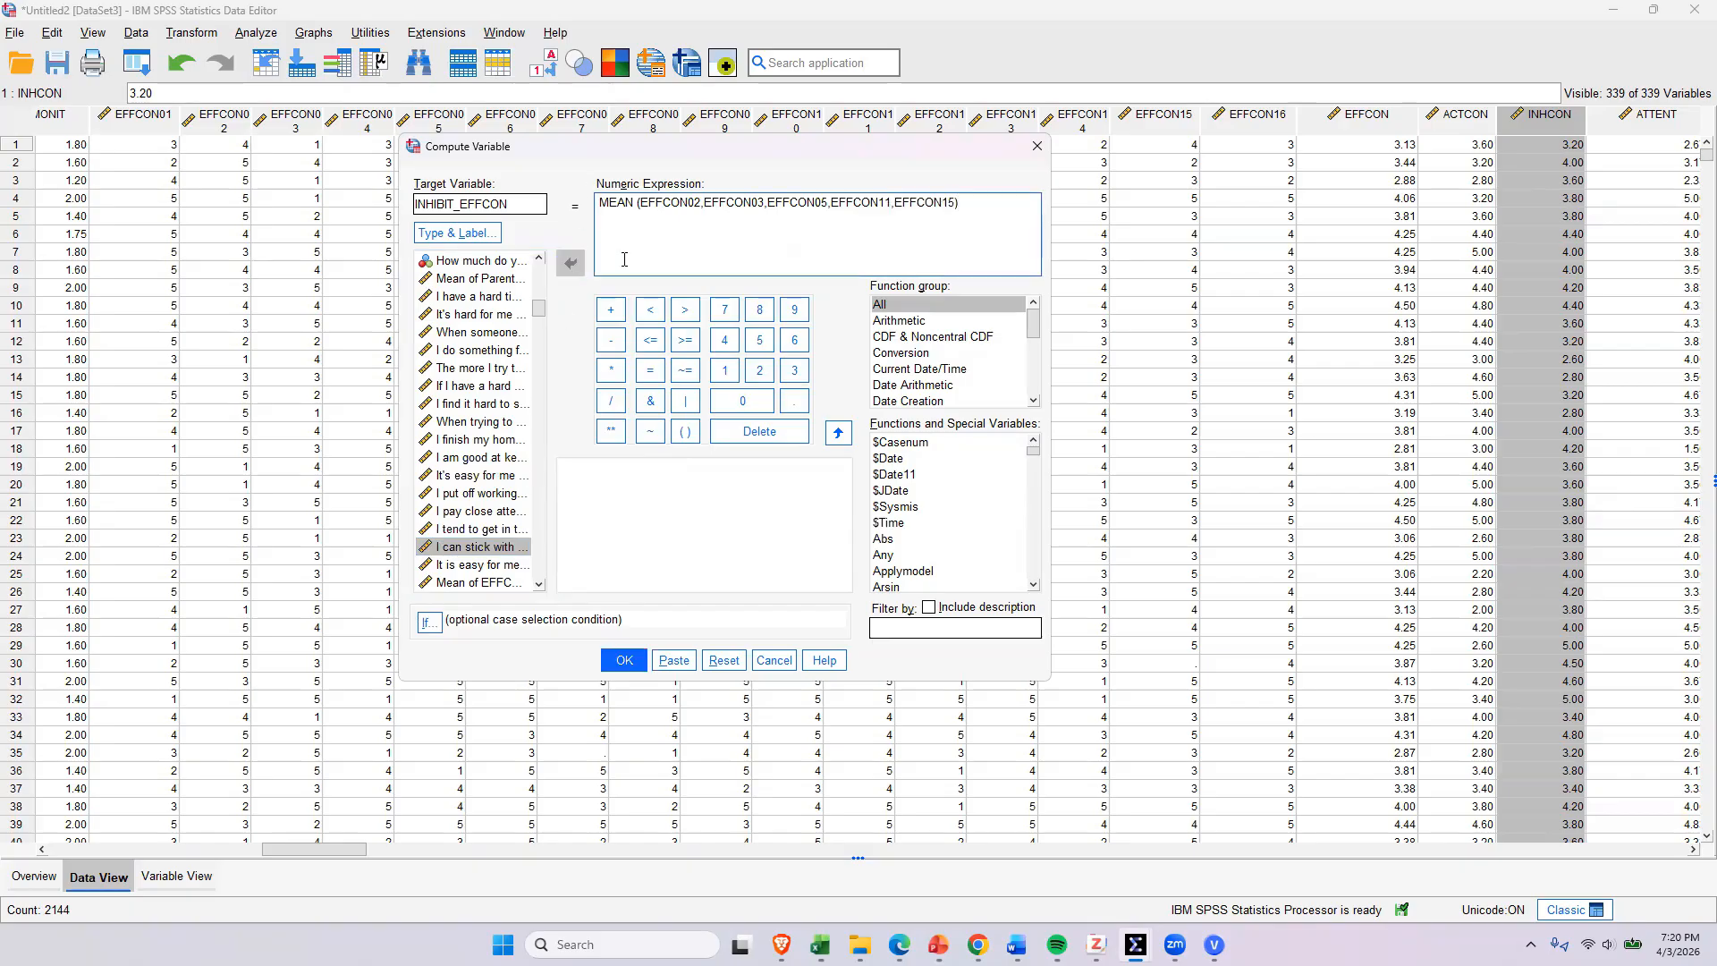
pyautogui.write(')')
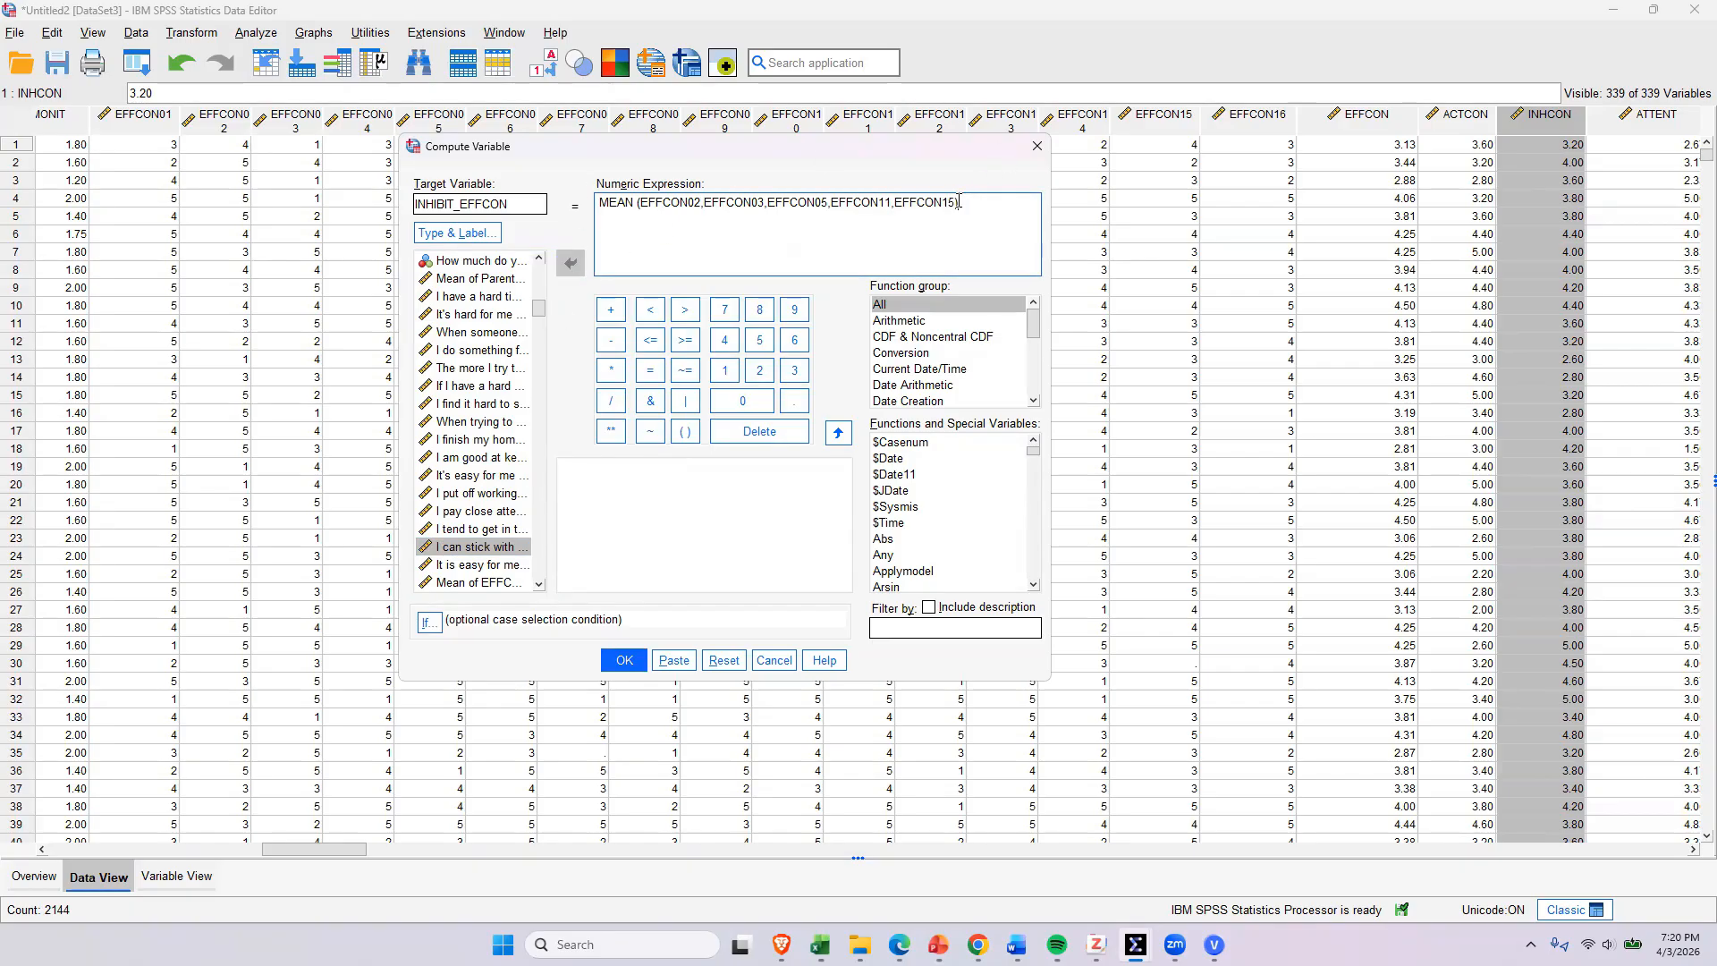
pyautogui.click(623, 661)
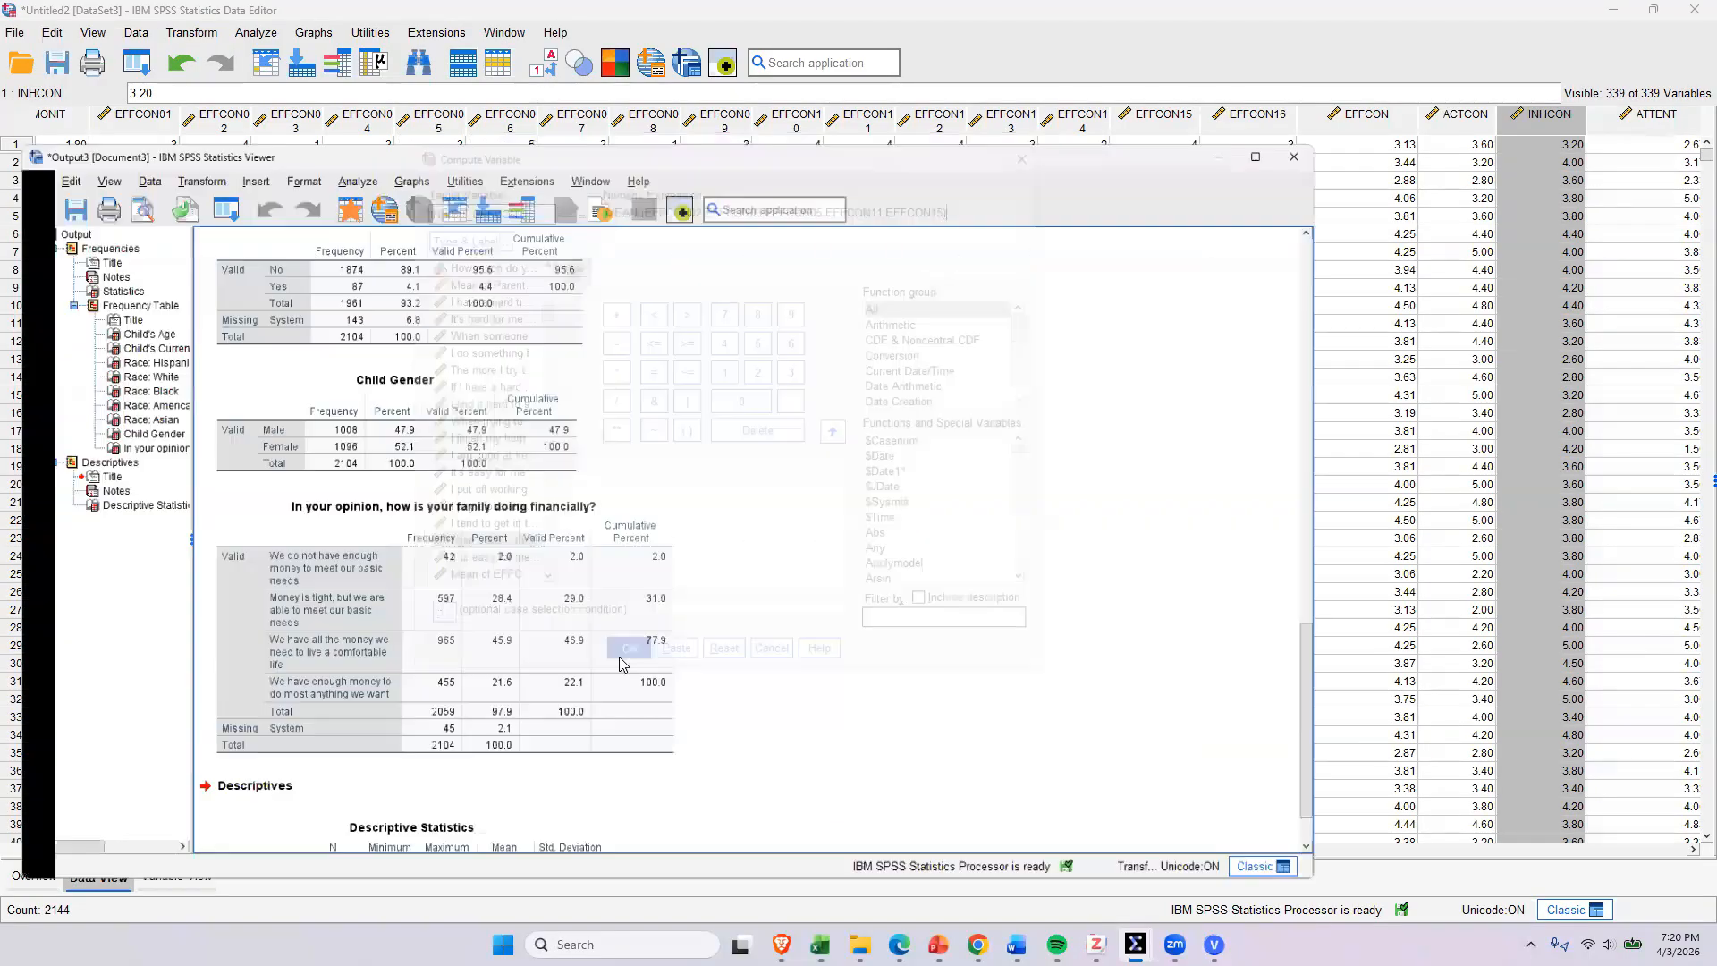
# Step: Return to the dataset and widen the new INHIBIT_EFFCON column at the end of the variables
pyautogui.click(1232, 109)
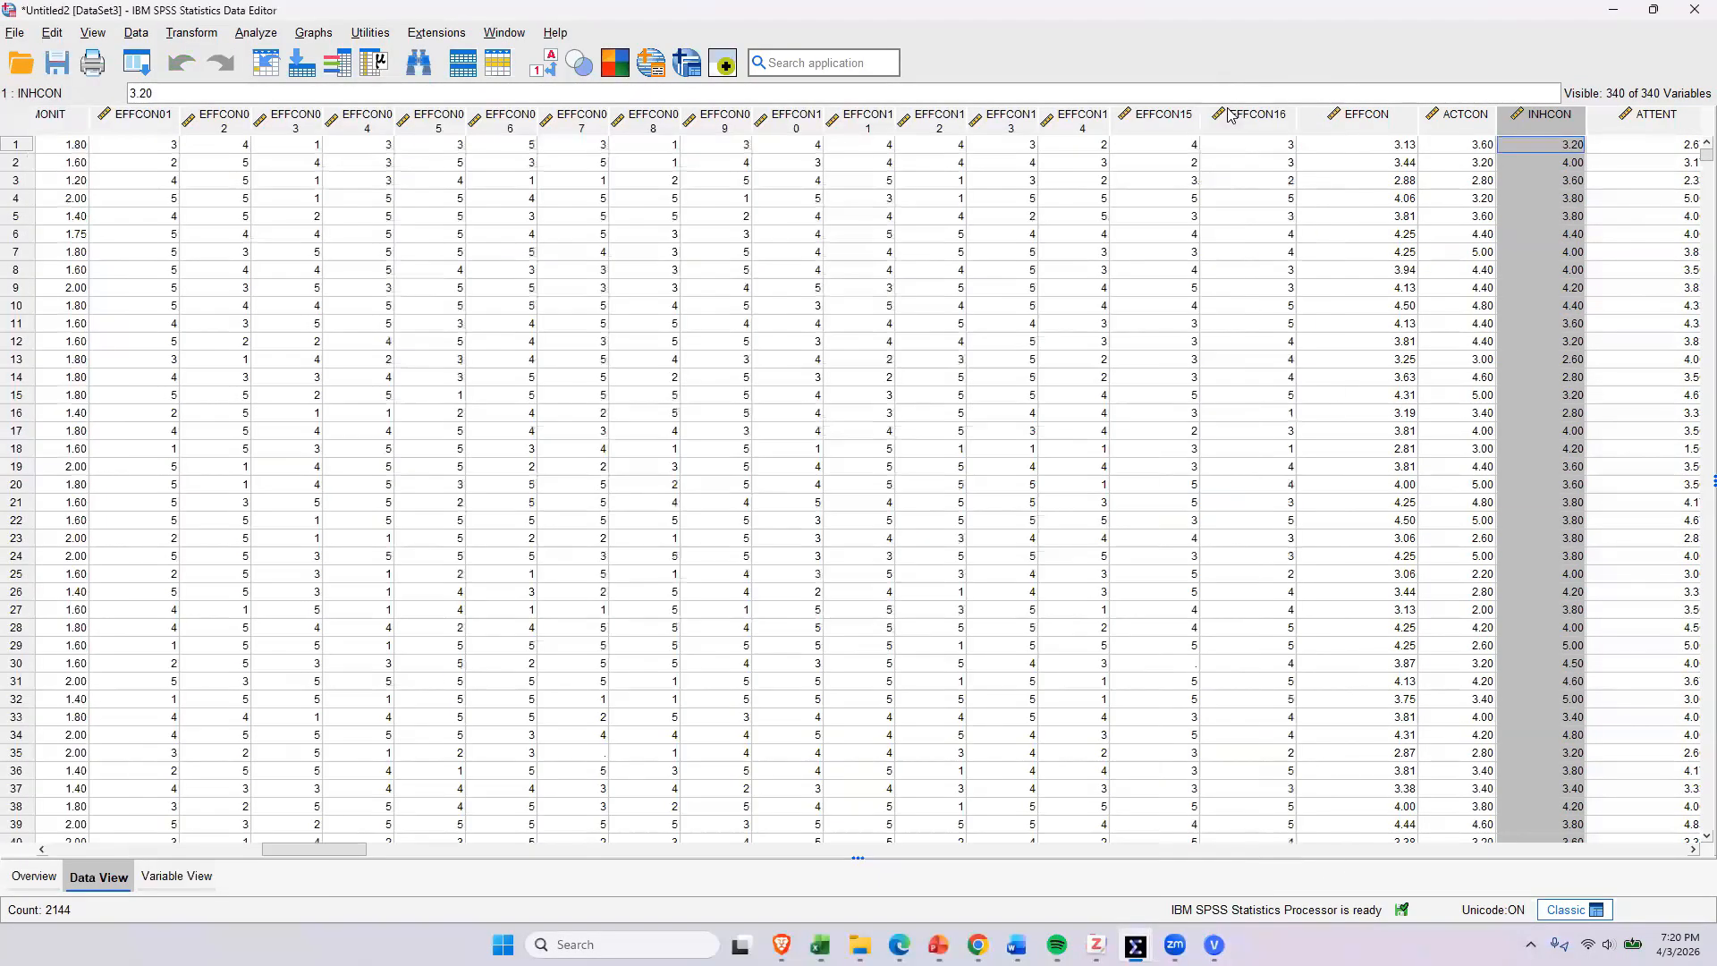
pyautogui.click(715, 851)
pyautogui.hscroll(15, 863, 850)
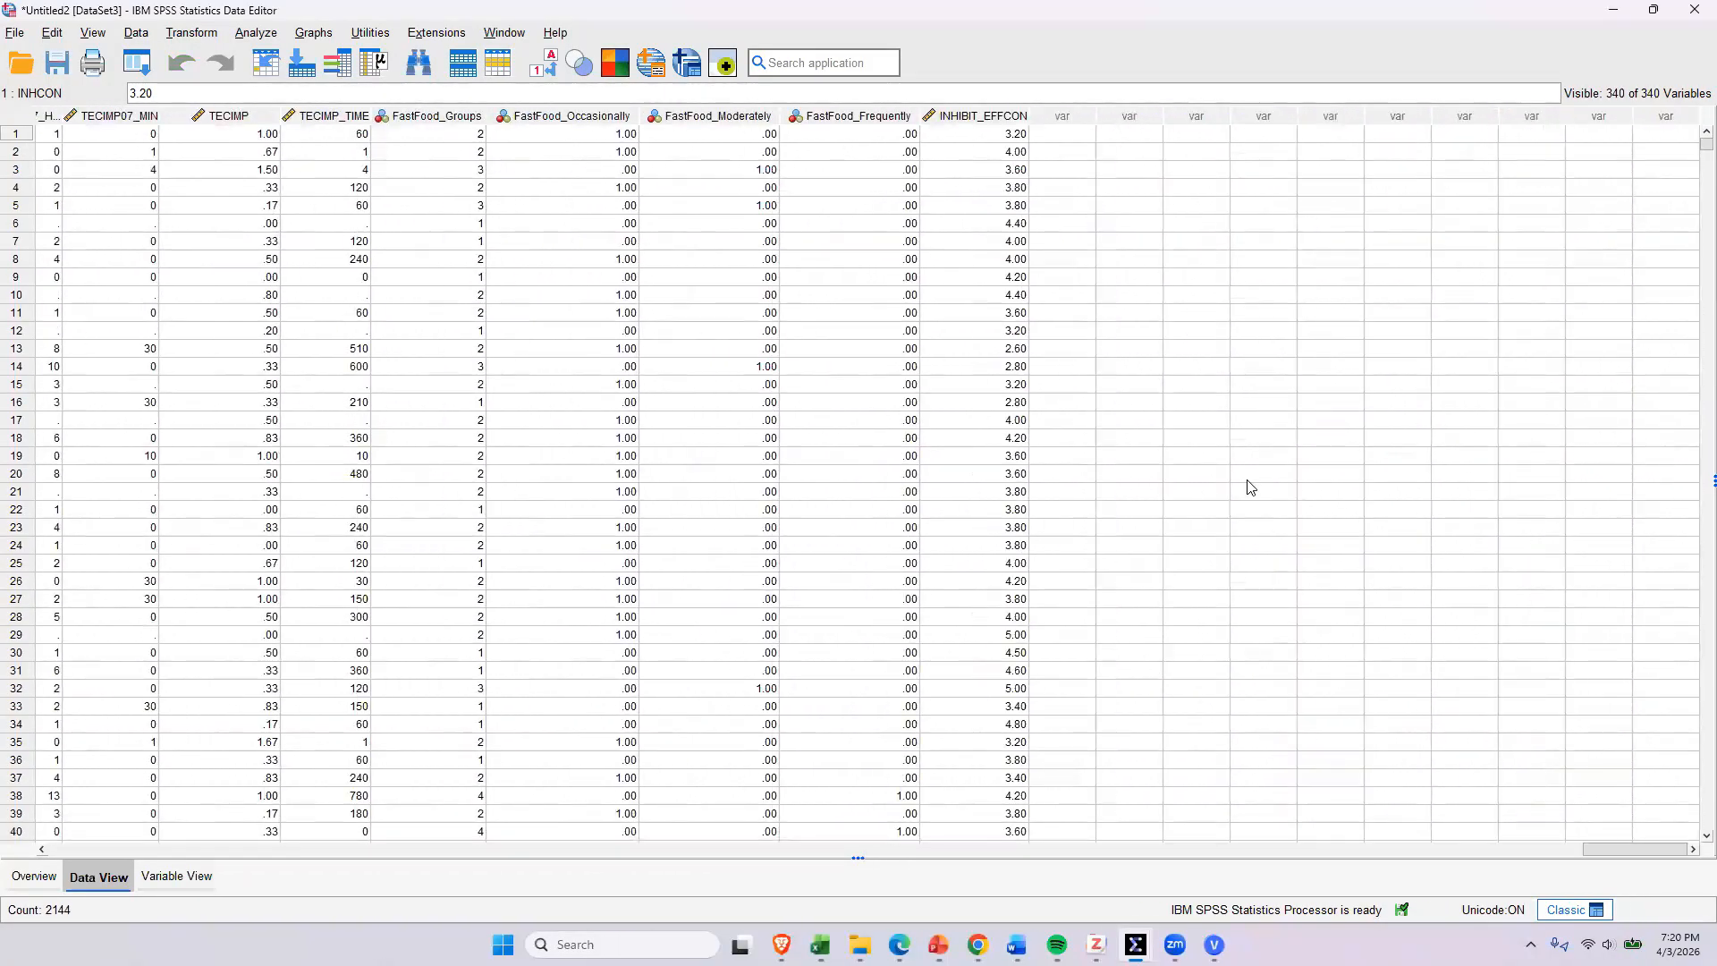
pyautogui.click(983, 117)
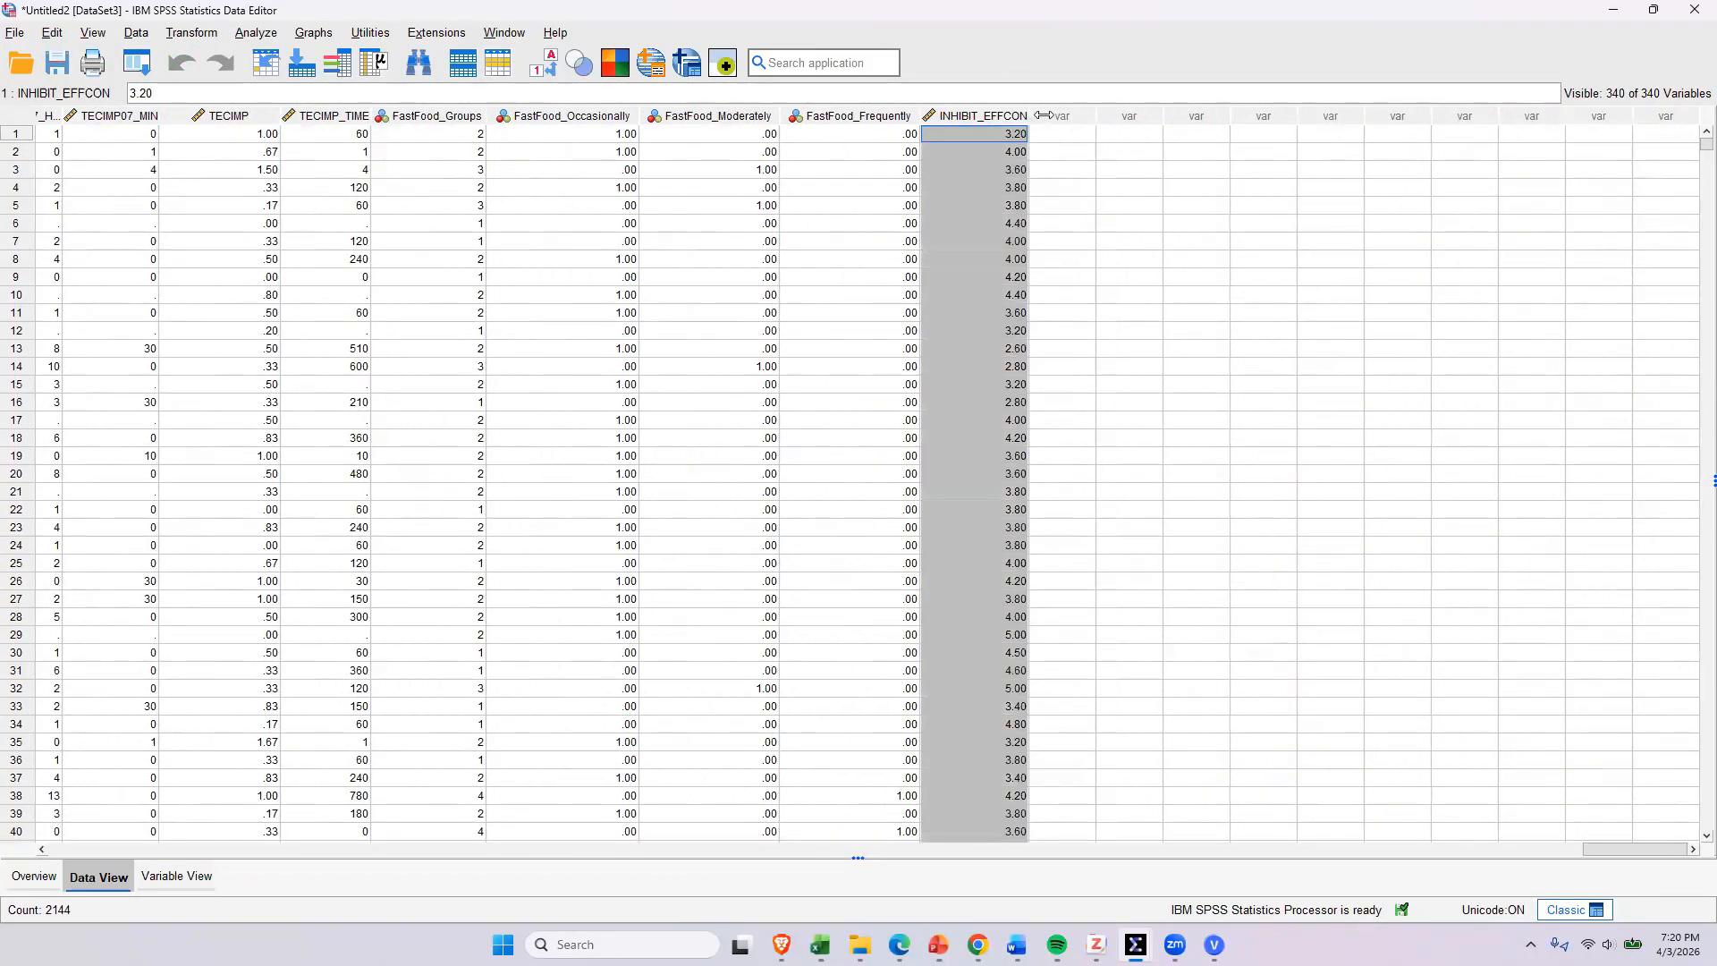
pyautogui.moveTo(1028, 121); pyautogui.dragTo(1059, 118)
pyautogui.click(1043, 161)
pyautogui.click(1041, 148)
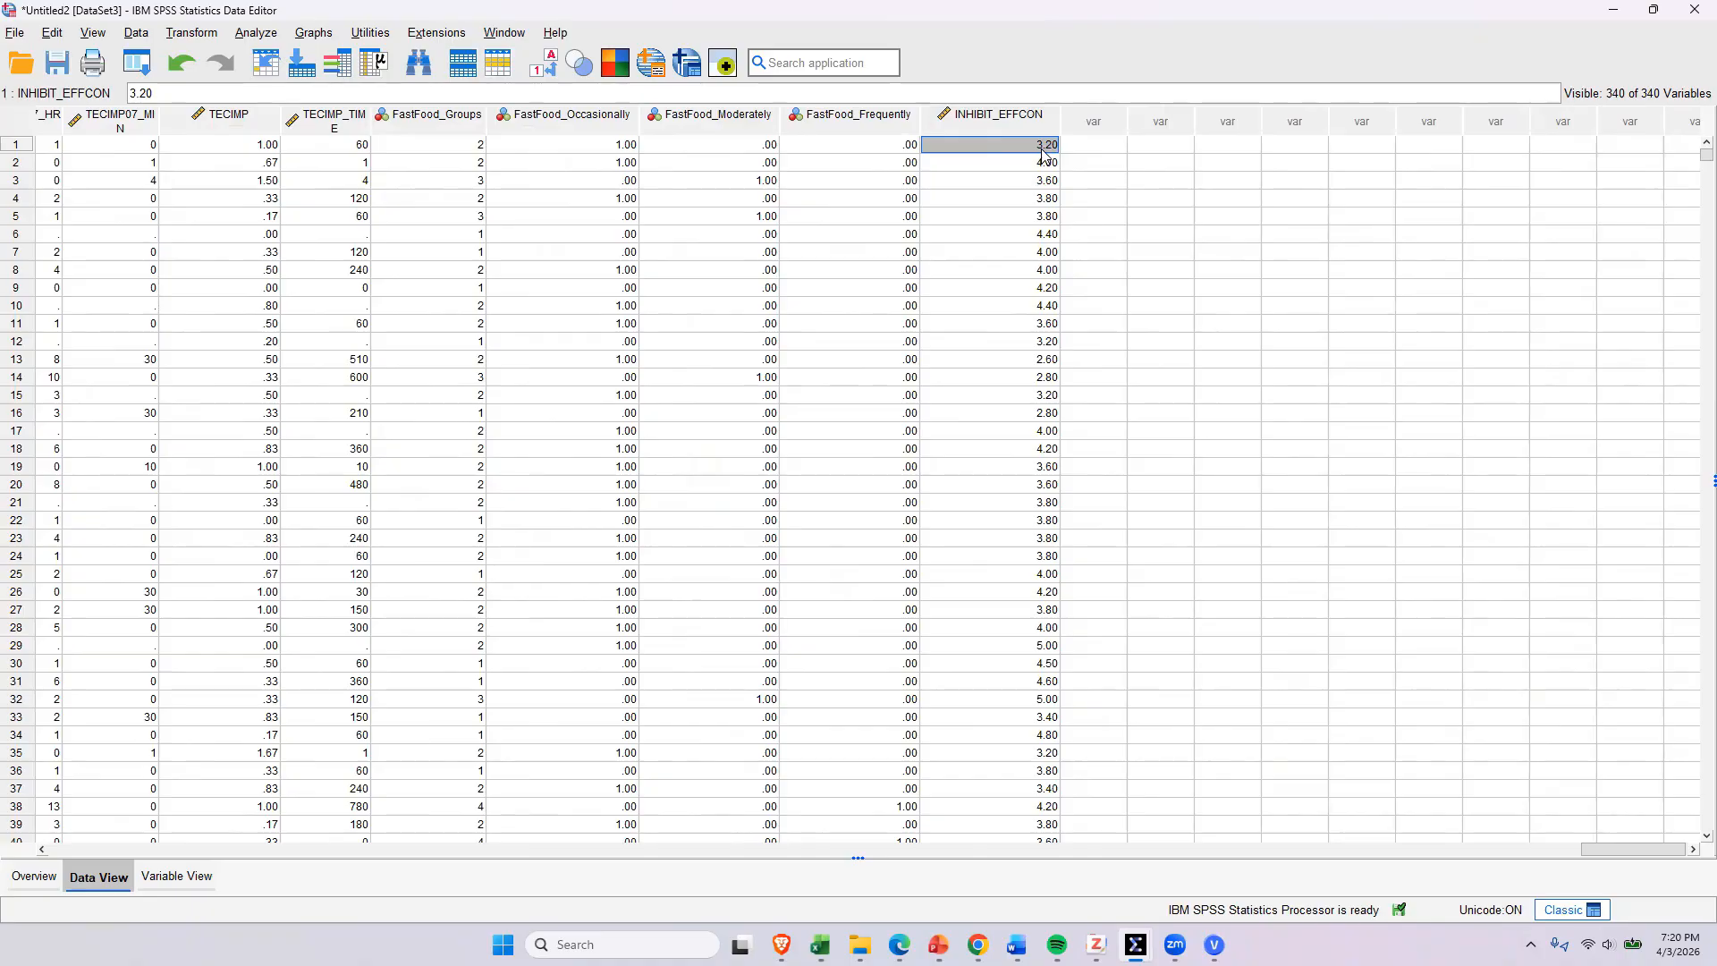
# Step: Move the INHIBIT_EFFCON column in stages from the end of the dataset to between DEMFAM24 and DEMFAM25
pyautogui.click(1032, 120)
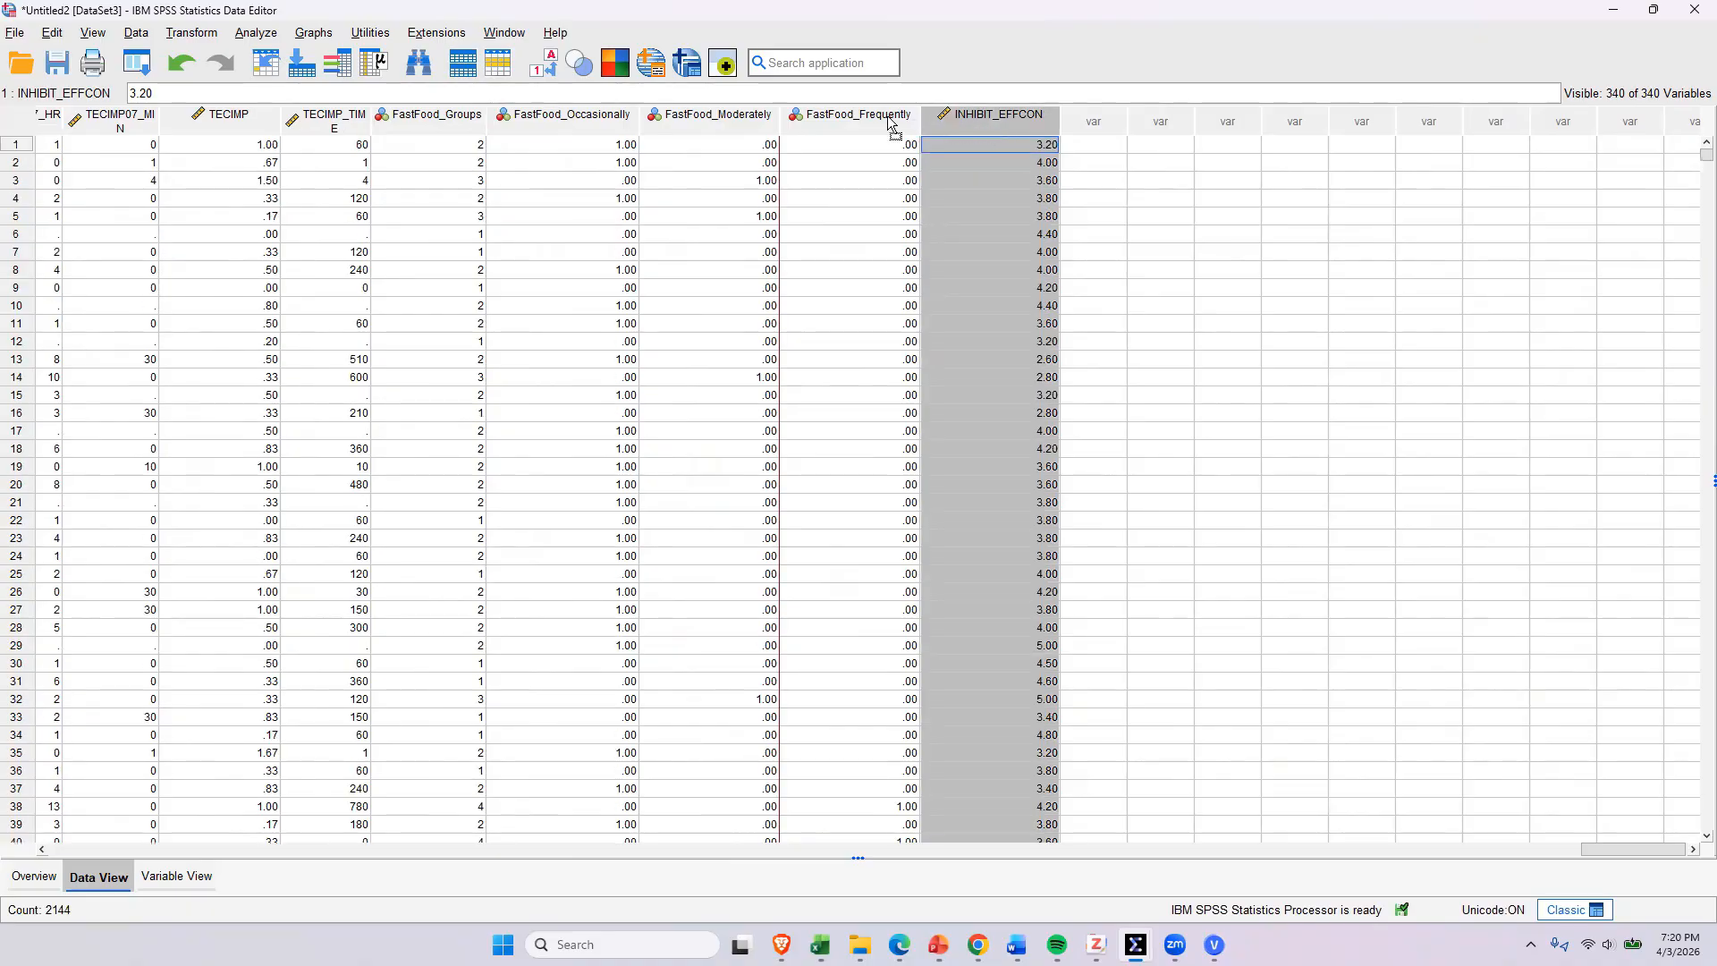
pyautogui.moveTo(55, 139); pyautogui.dragTo(79, 139)
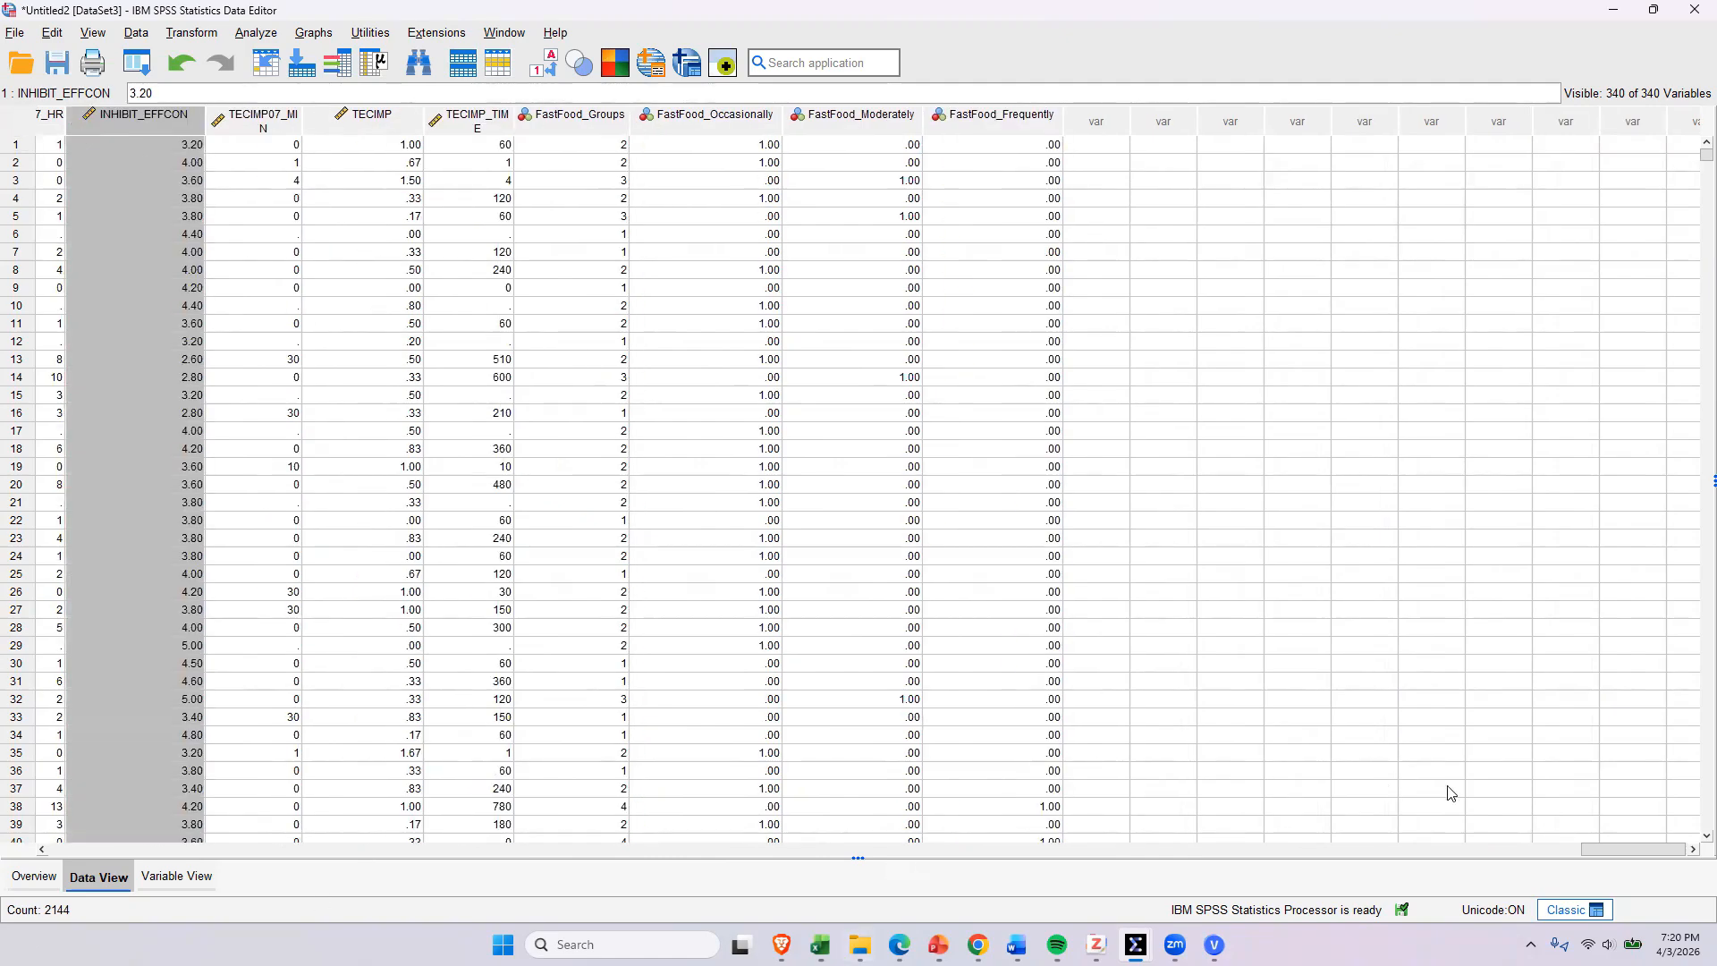
pyautogui.hscroll(-3, 1650, 832)
pyautogui.hscroll(-2, 1651, 832)
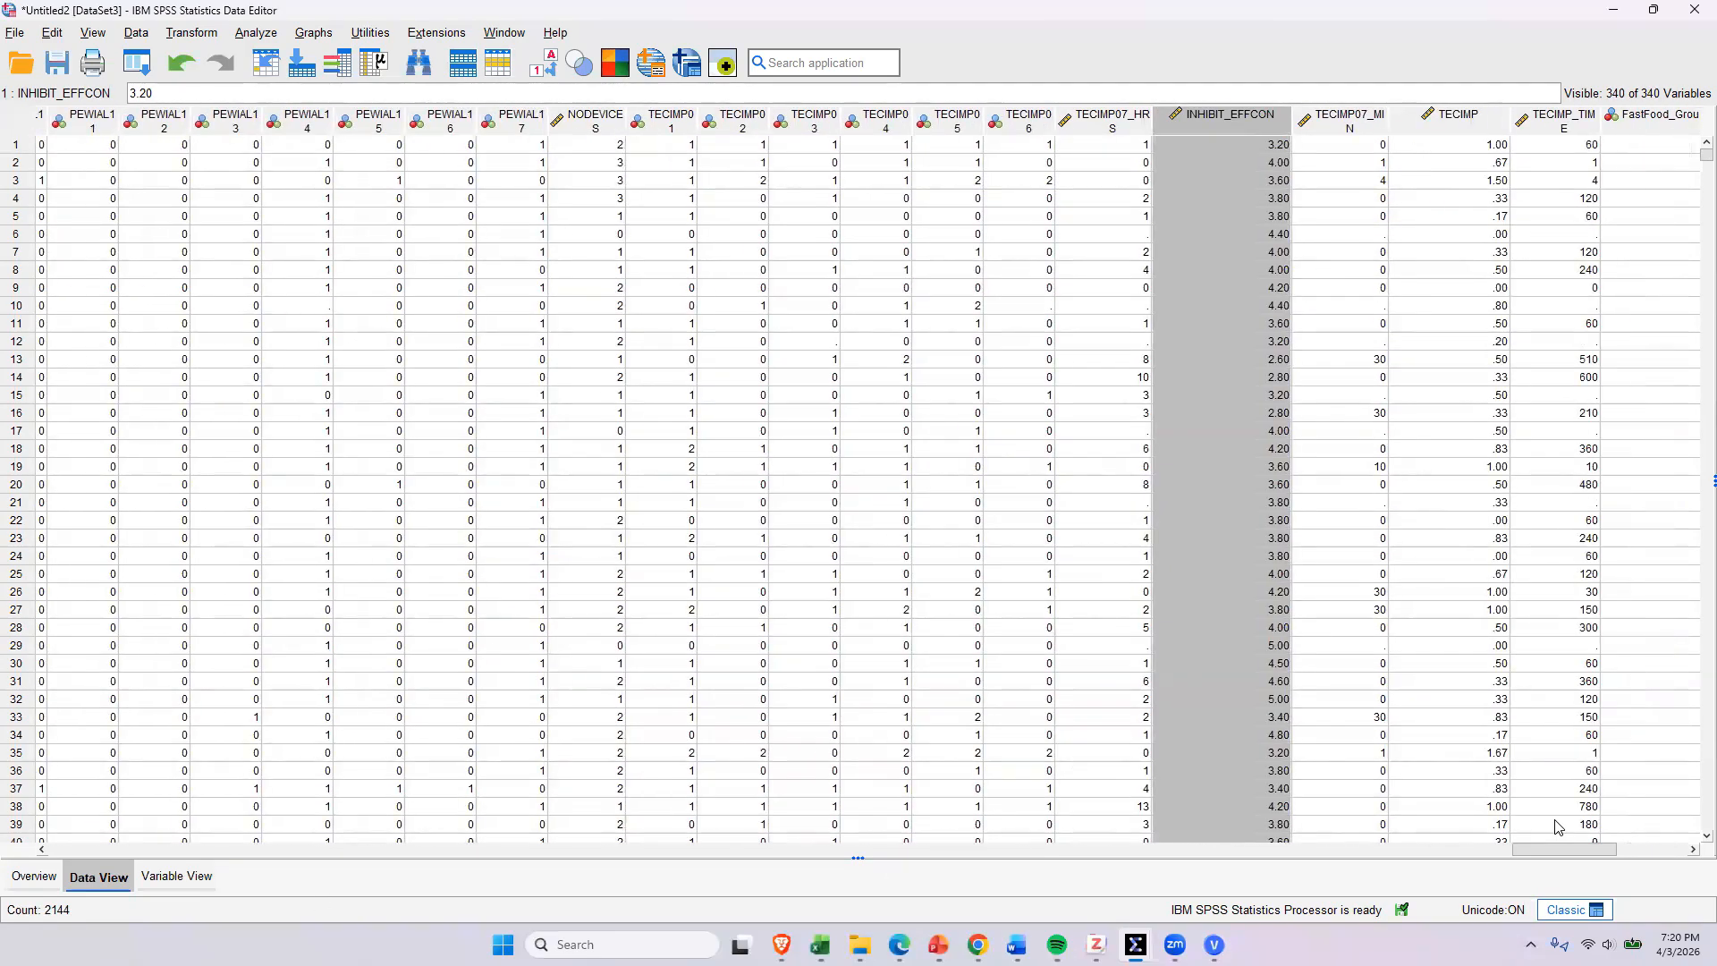
pyautogui.moveTo(1207, 125); pyautogui.dragTo(1509, 135)
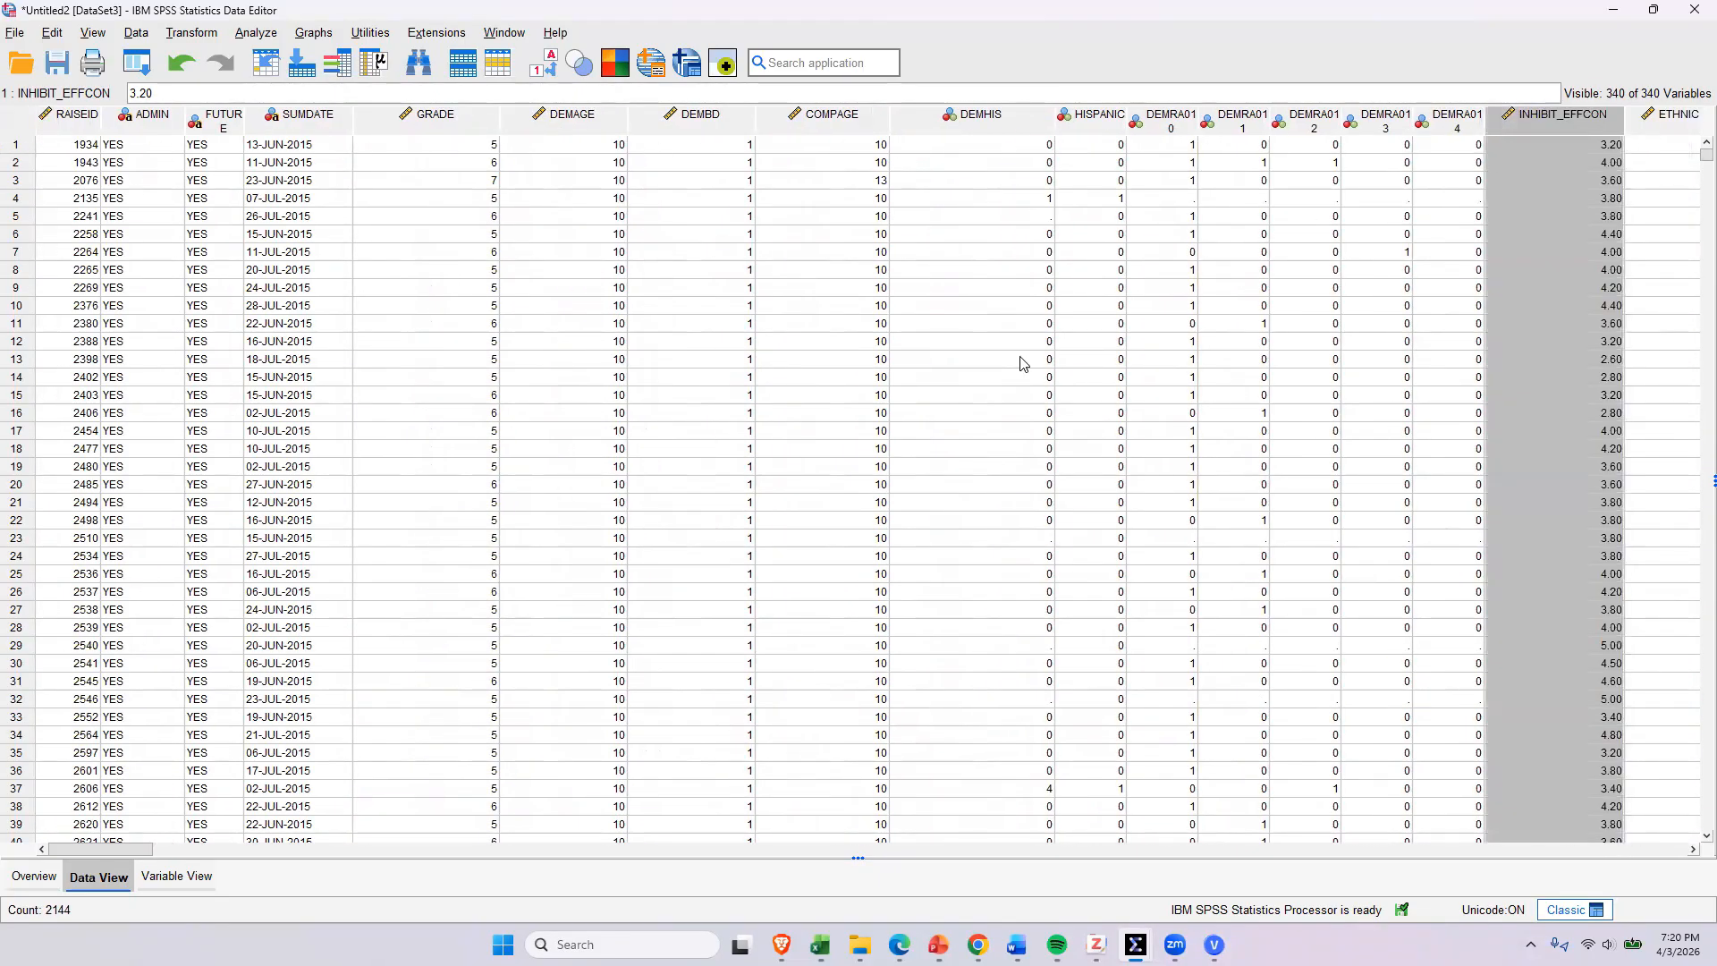
pyautogui.moveTo(124, 854); pyautogui.dragTo(193, 842)
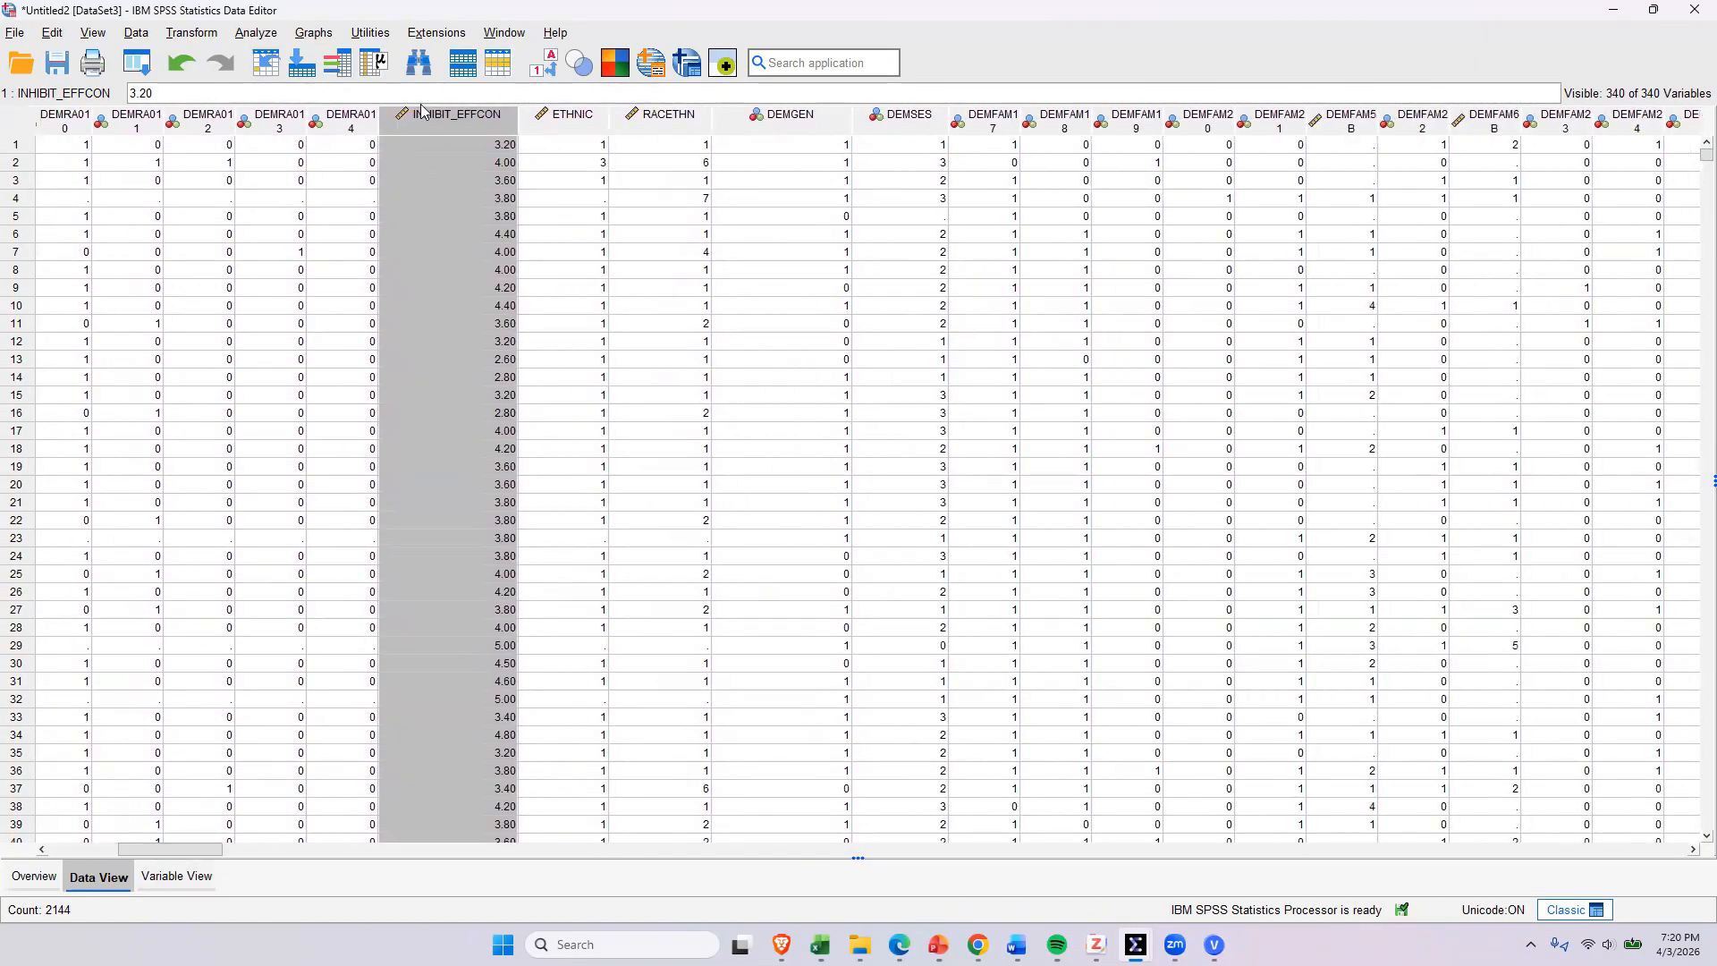
pyautogui.moveTo(417, 125); pyautogui.dragTo(1654, 143)
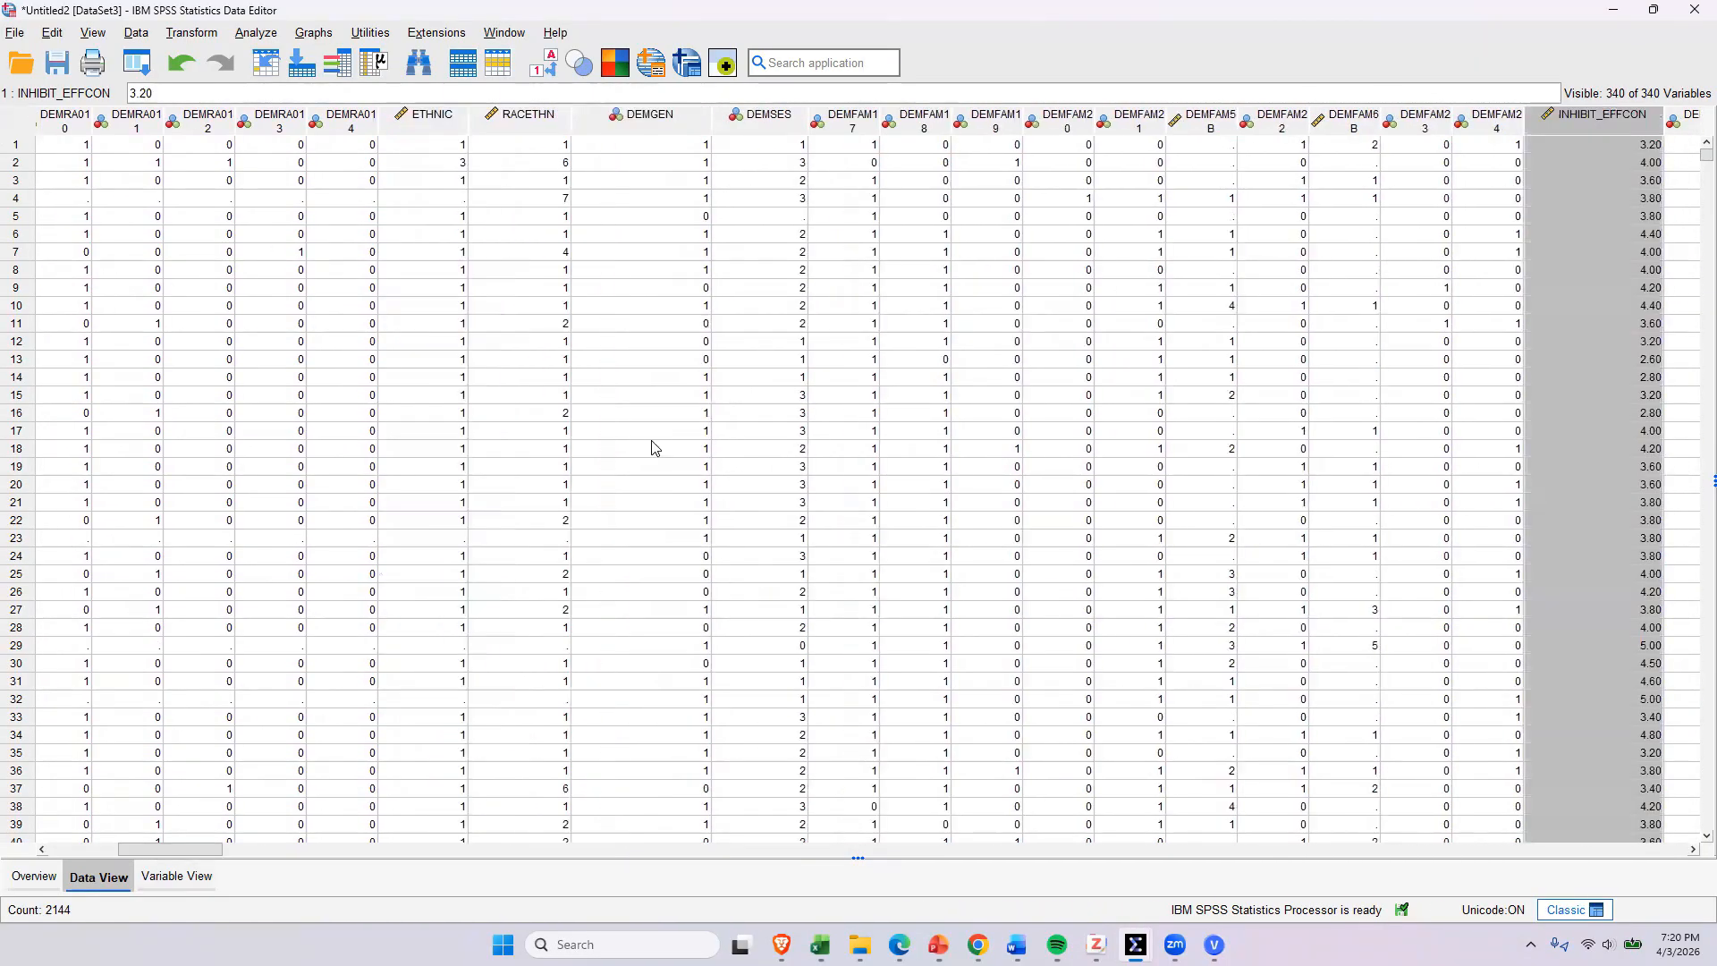
# Step: Move the INHIBIT_EFFCON column so that it sits directly between INHCON and ATTENT
pyautogui.moveTo(191, 849); pyautogui.dragTo(264, 858)
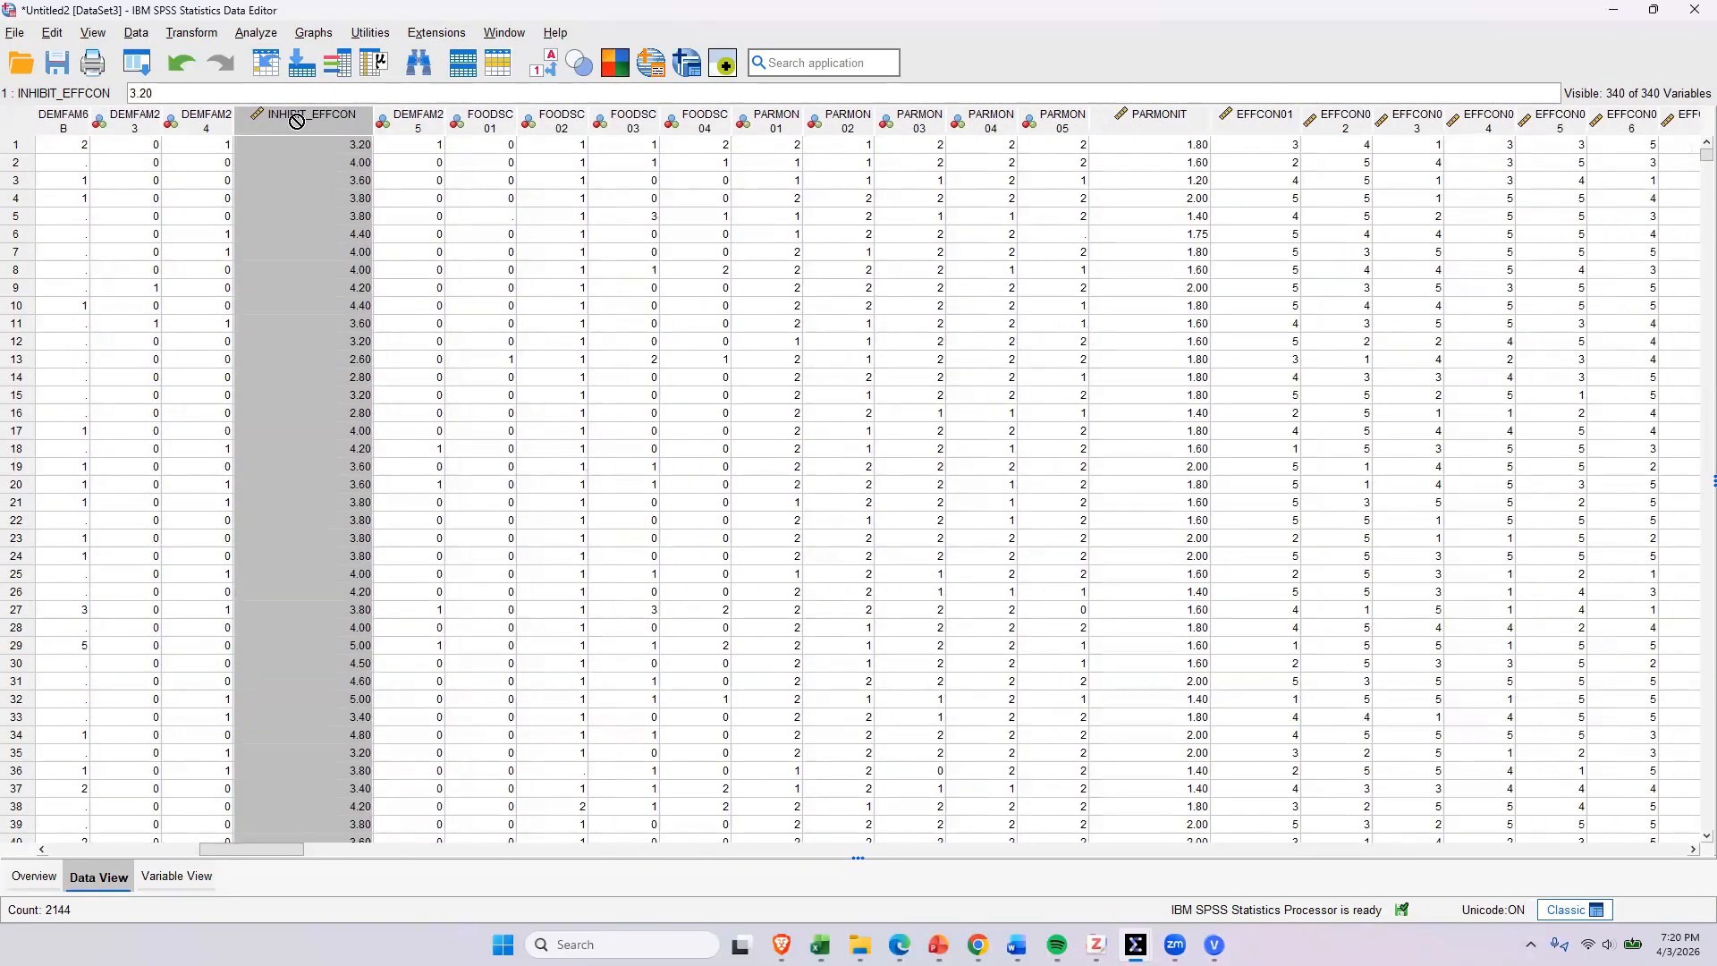
pyautogui.hscroll(3, 1581, 145)
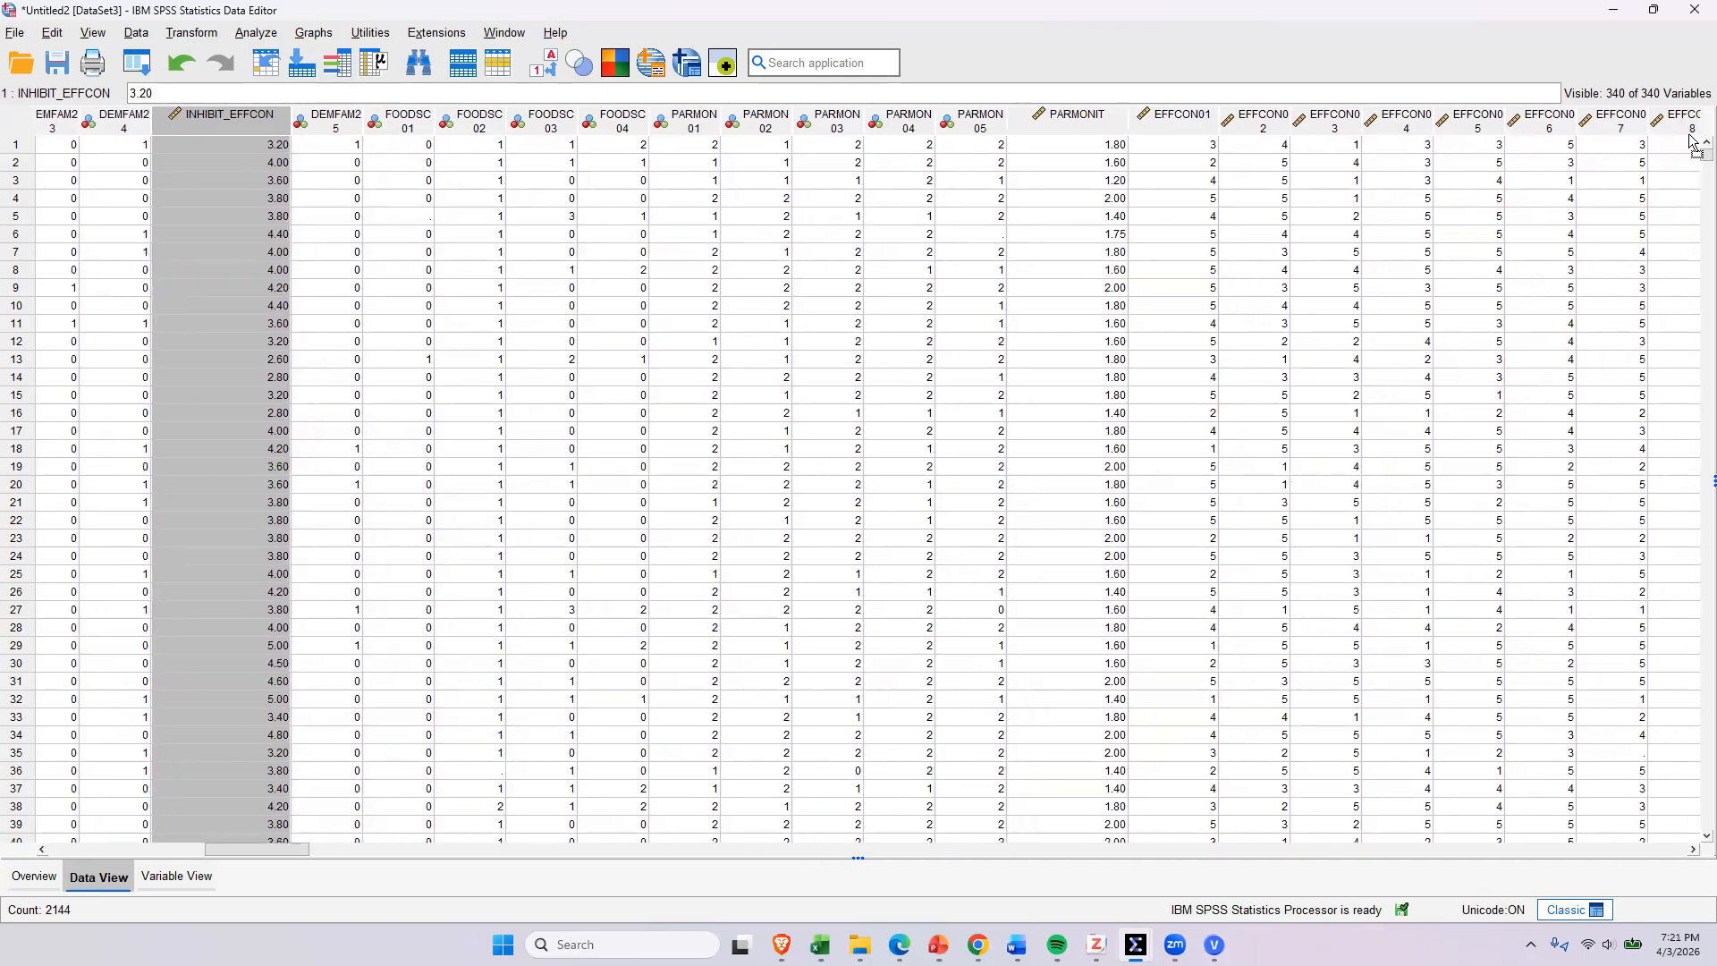
pyautogui.hscroll(3, 1693, 143)
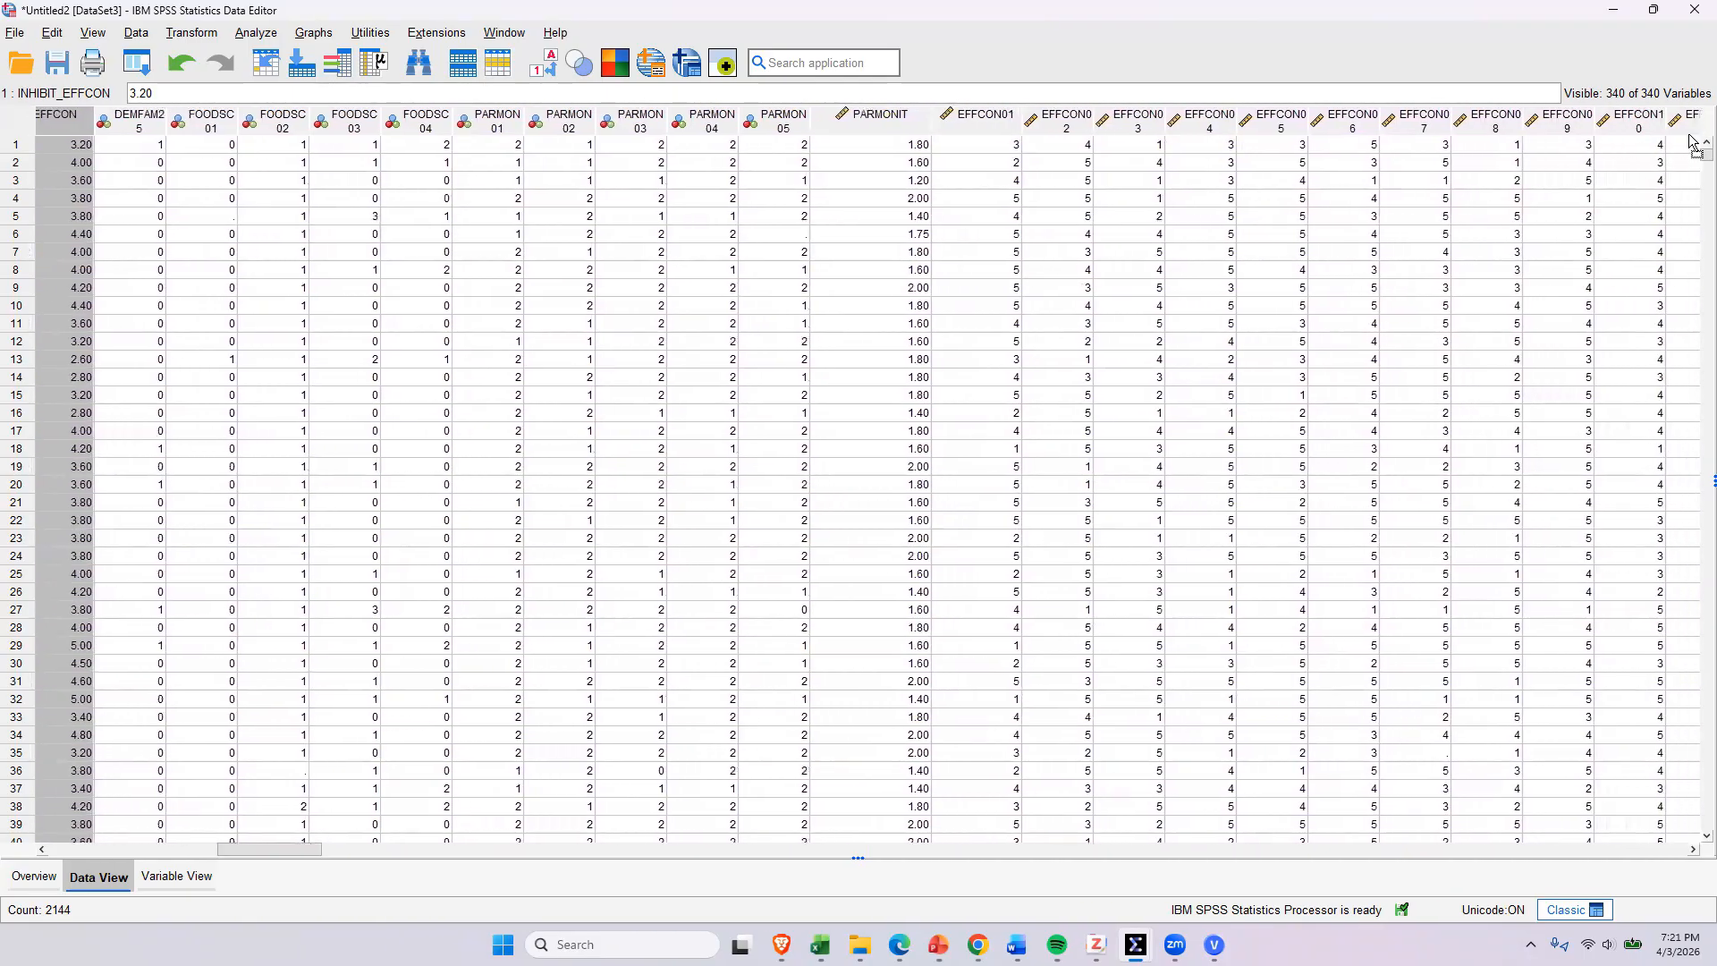
pyautogui.hscroll(3, 1692, 143)
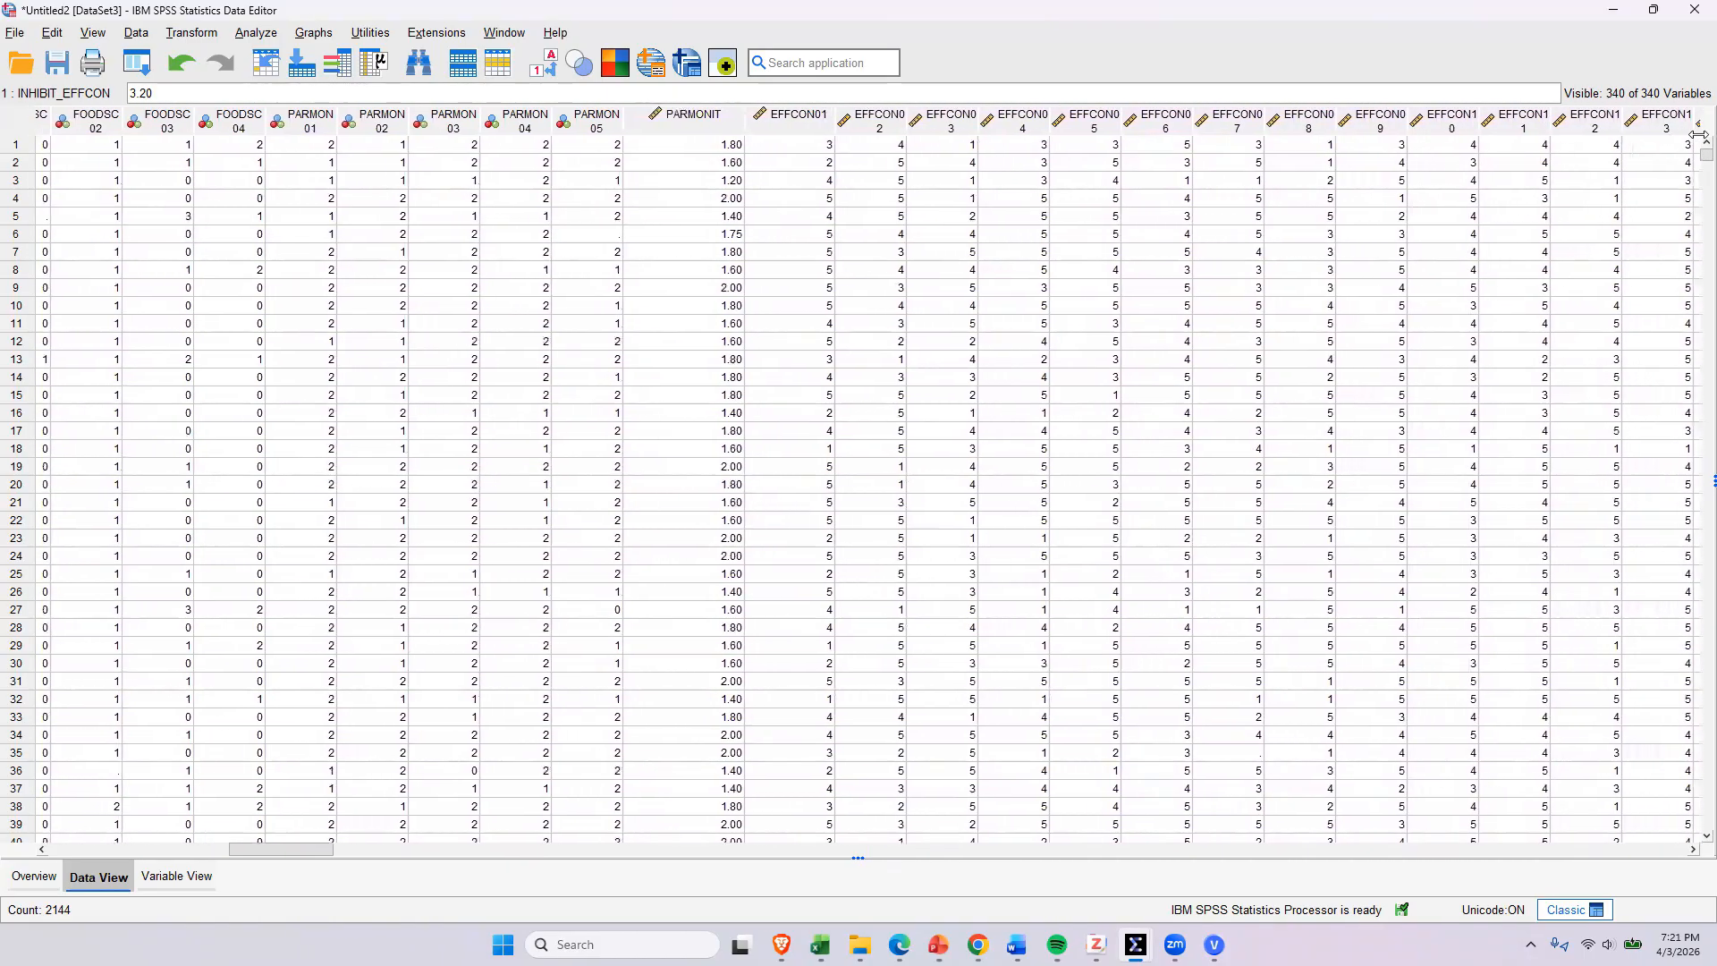
pyautogui.hscroll(3, 1693, 143)
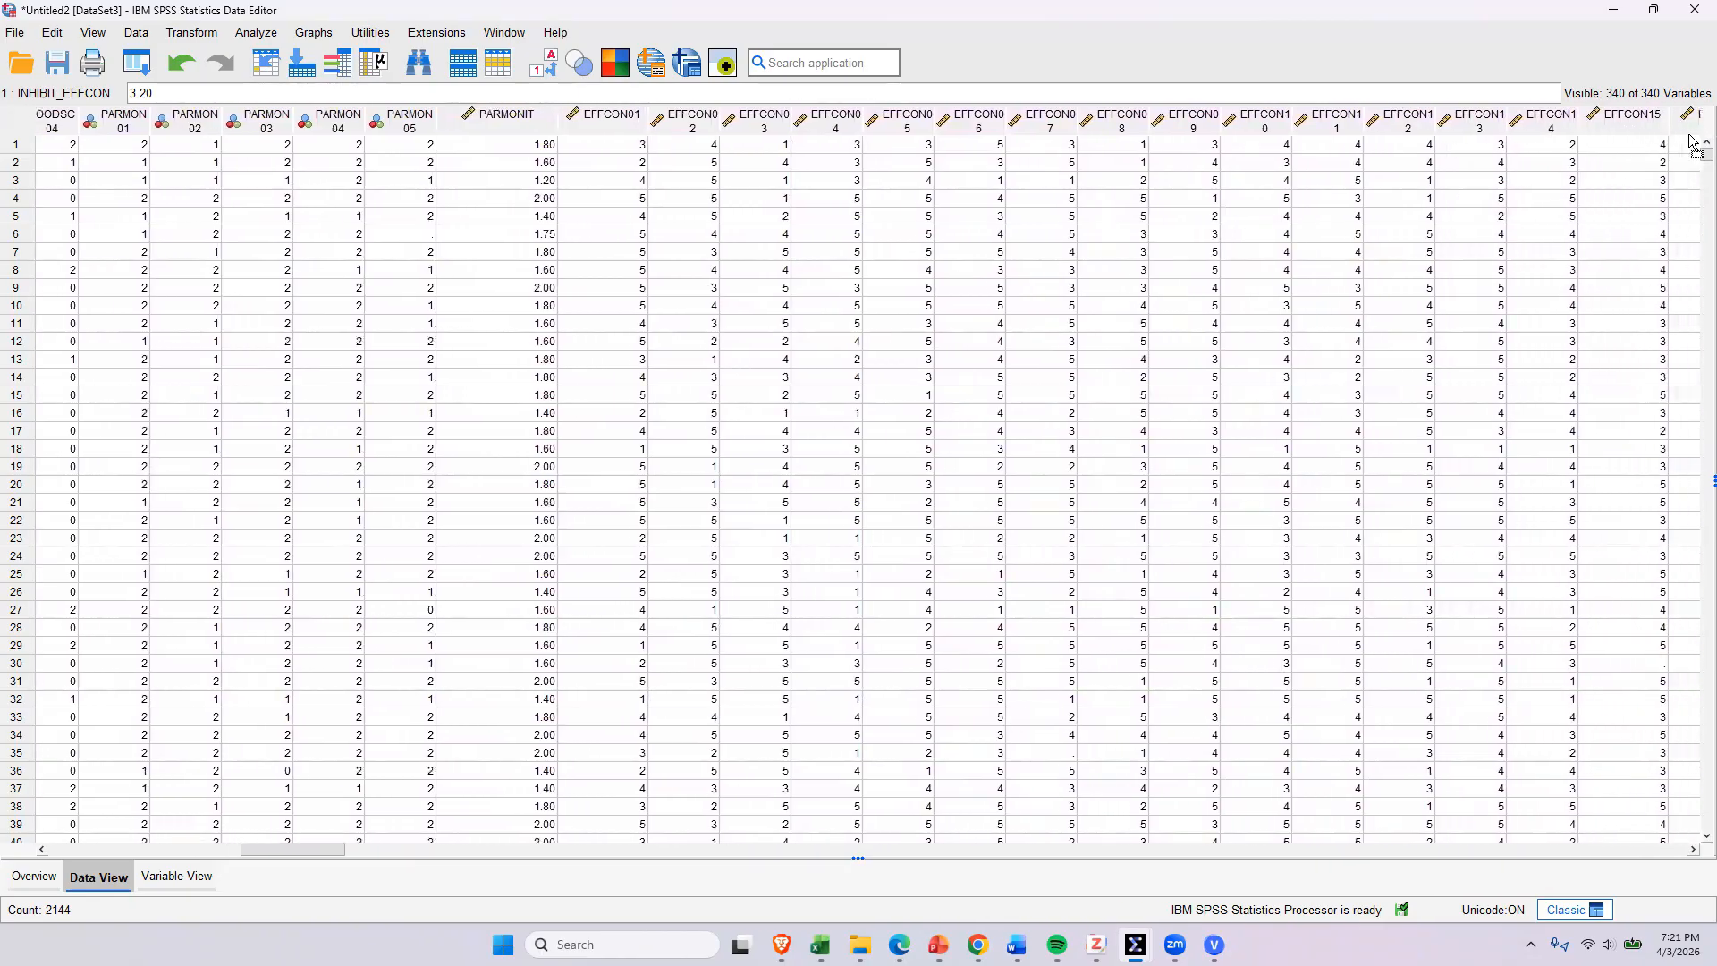
pyautogui.hscroll(3, 1693, 143)
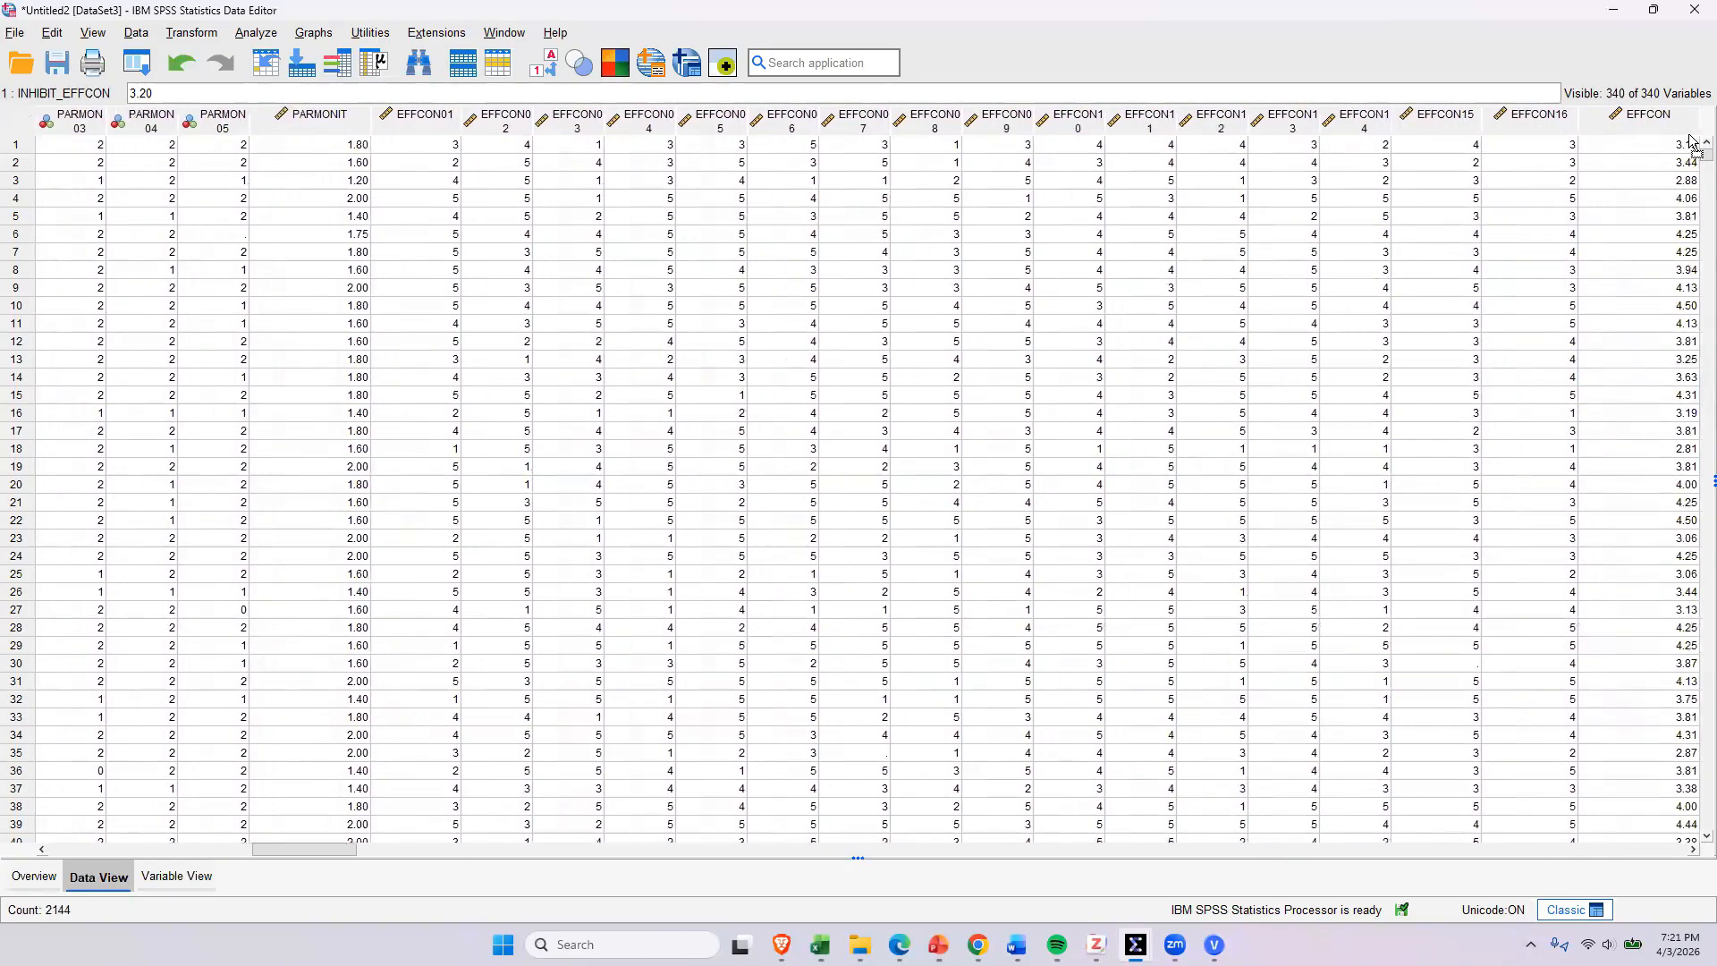
pyautogui.hscroll(3, 1692, 143)
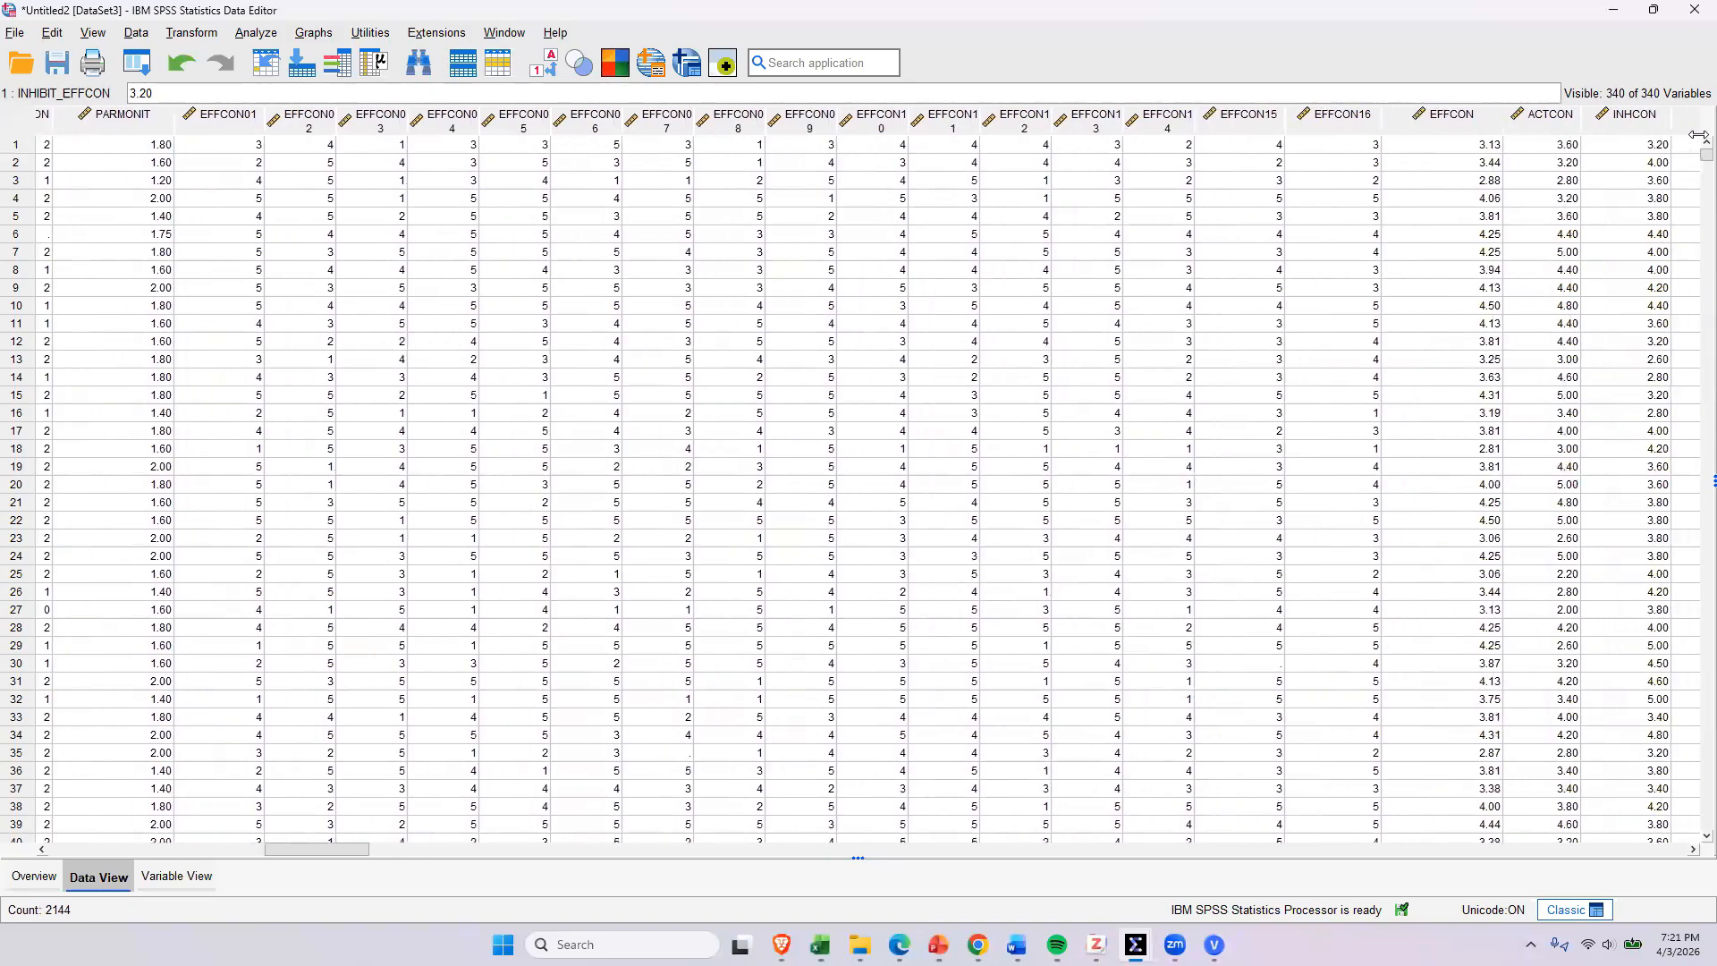
pyautogui.hscroll(2, 1692, 143)
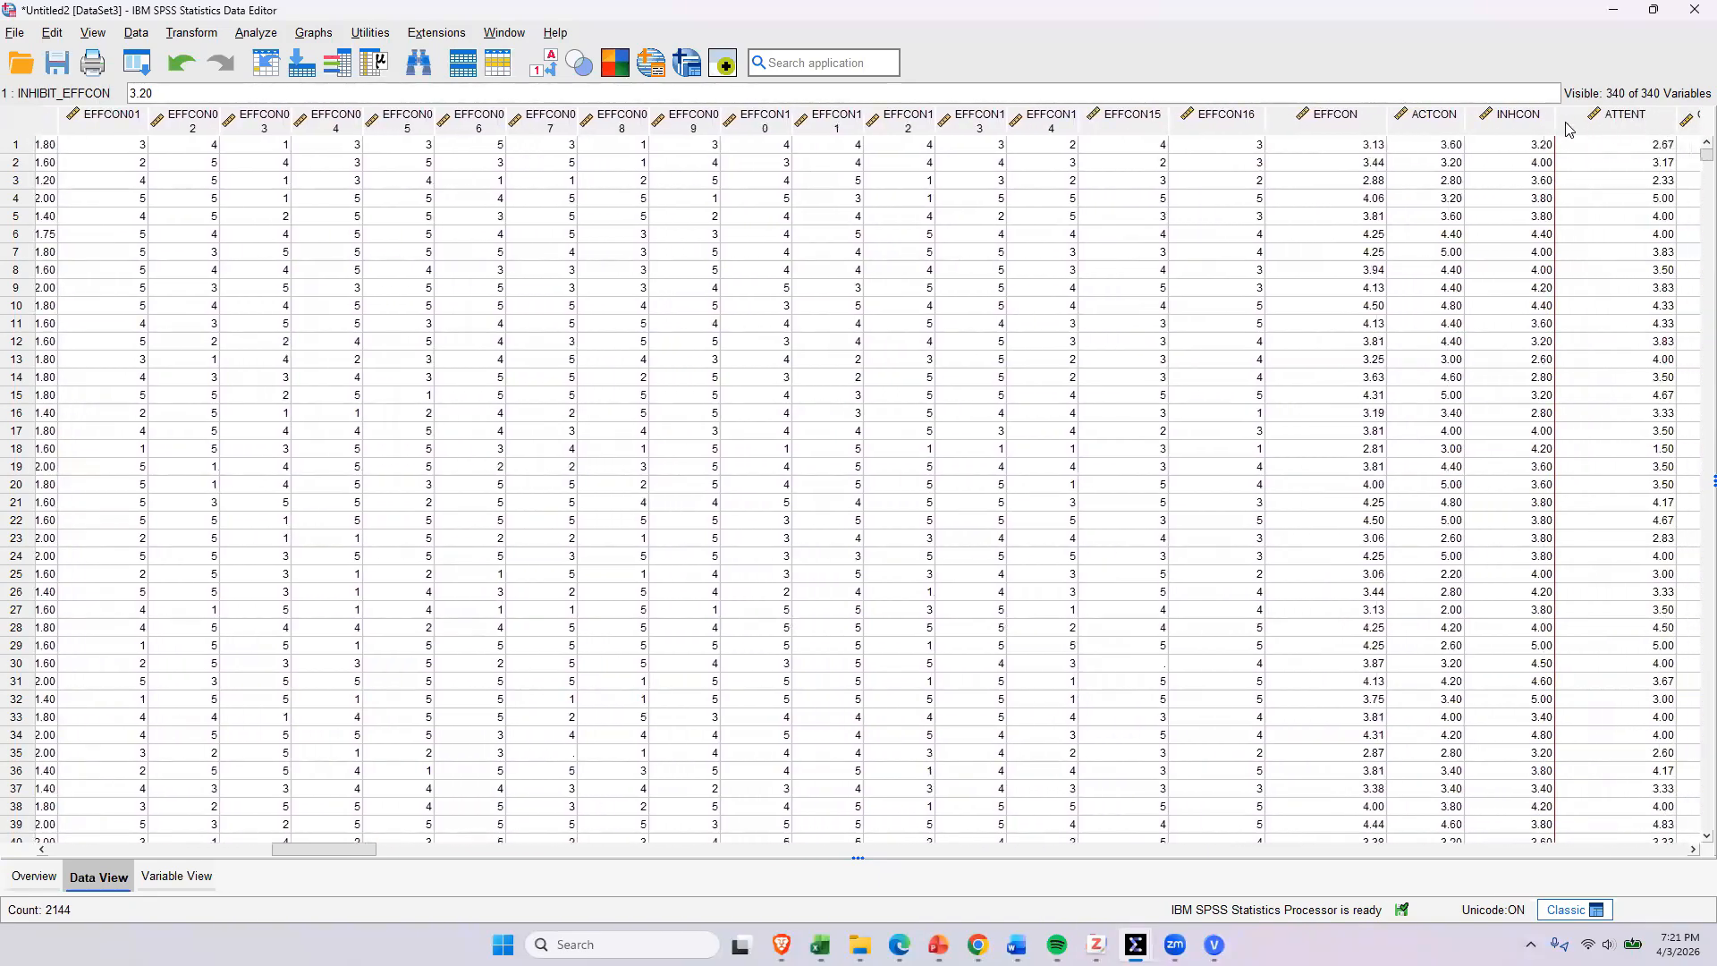
pyautogui.moveTo(1560, 131); pyautogui.dragTo(1560, 131)
# Step: Compare the INHIBIT_EFFCON column with INHCON row by row, and check the variable descriptions of INHCON, EFFCON and INHIBIT_EFFCON
pyautogui.click(1341, 123)
pyautogui.click(1445, 124)
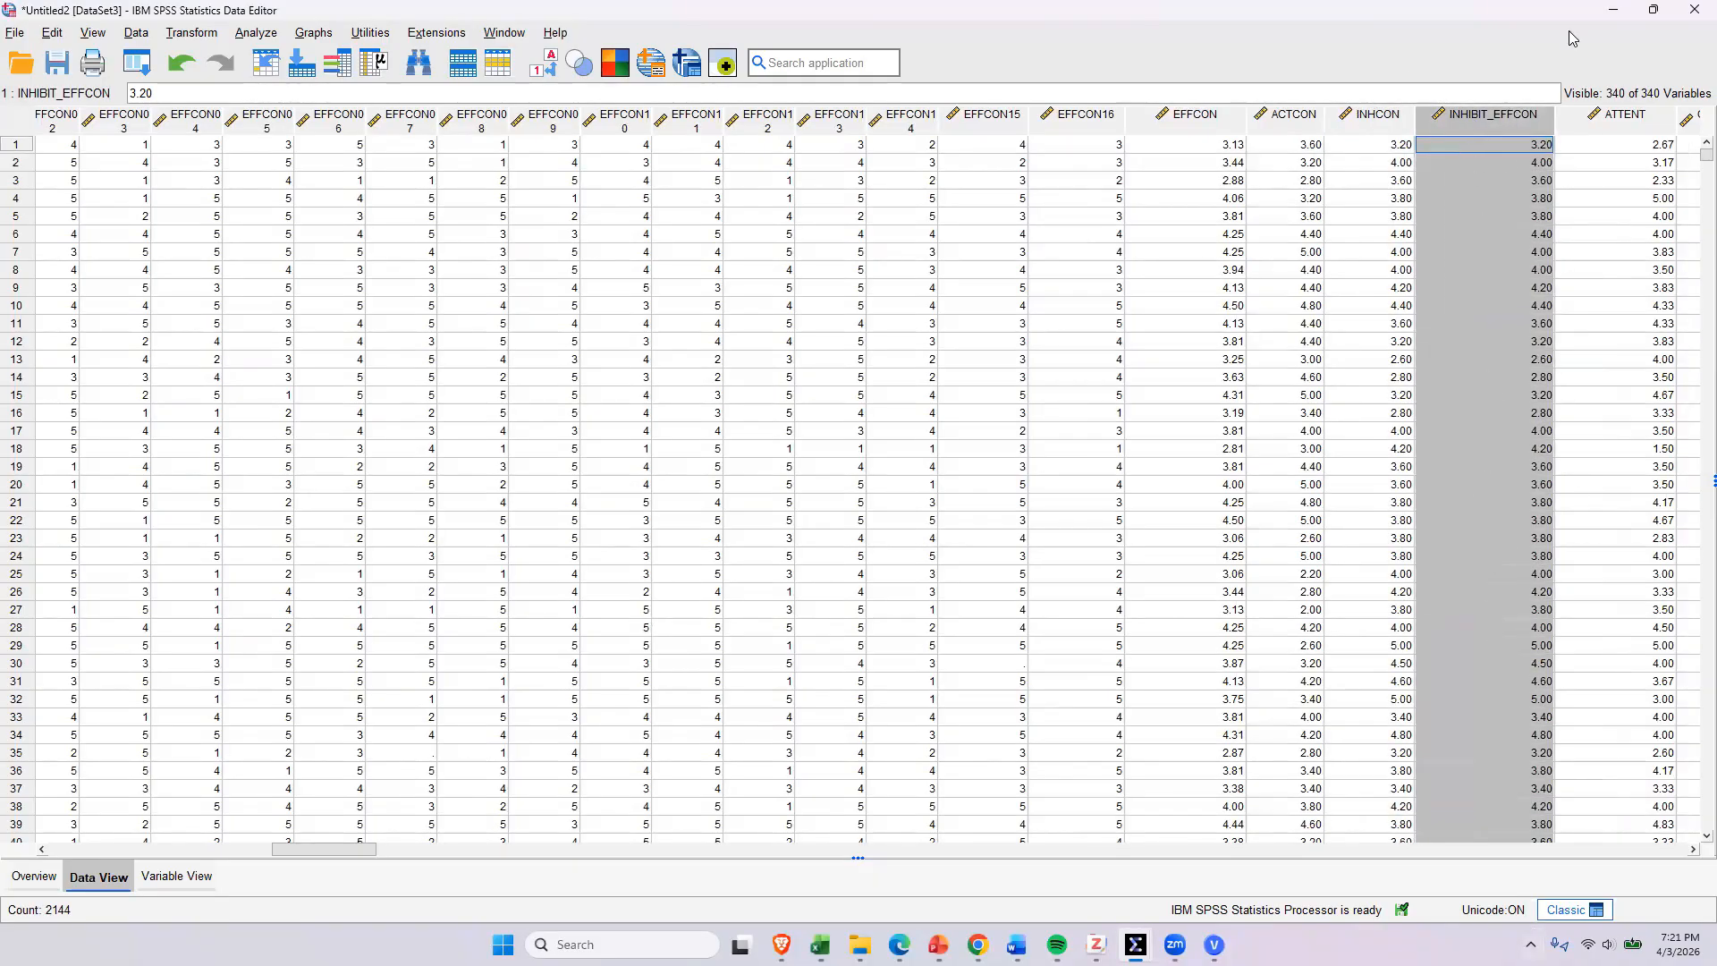
pyautogui.click(1377, 125)
pyautogui.click(1438, 122)
pyautogui.click(1395, 125)
pyautogui.click(1460, 122)
pyautogui.click(1400, 130)
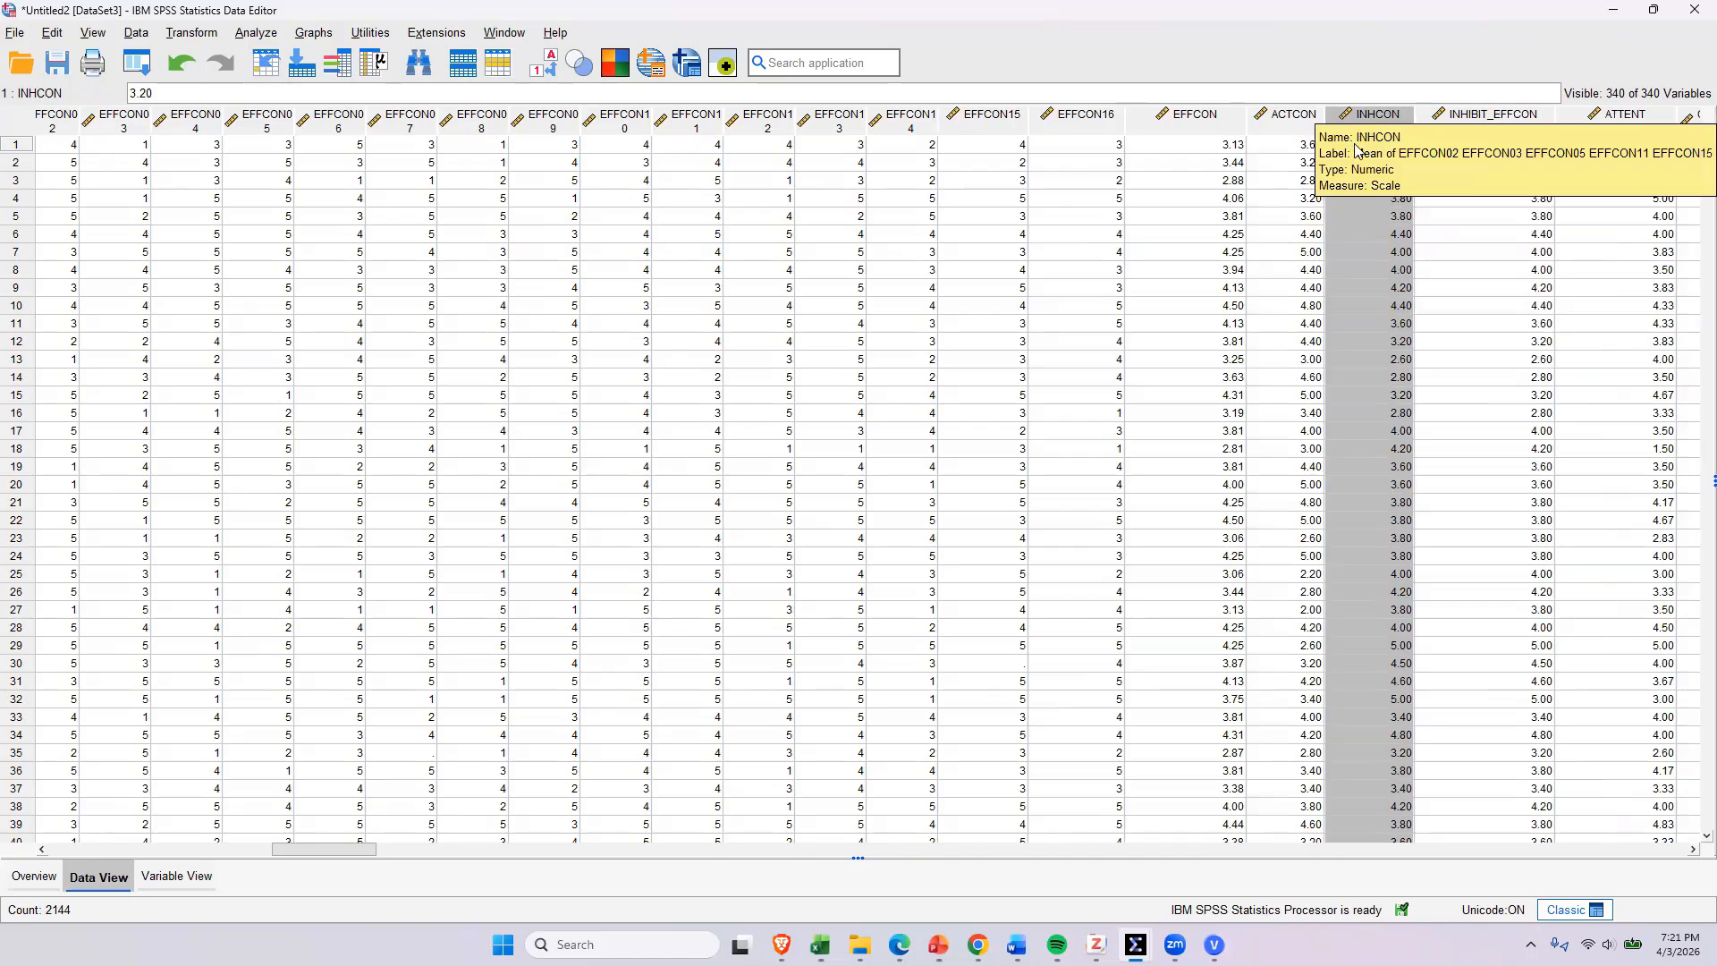
pyautogui.click(1502, 117)
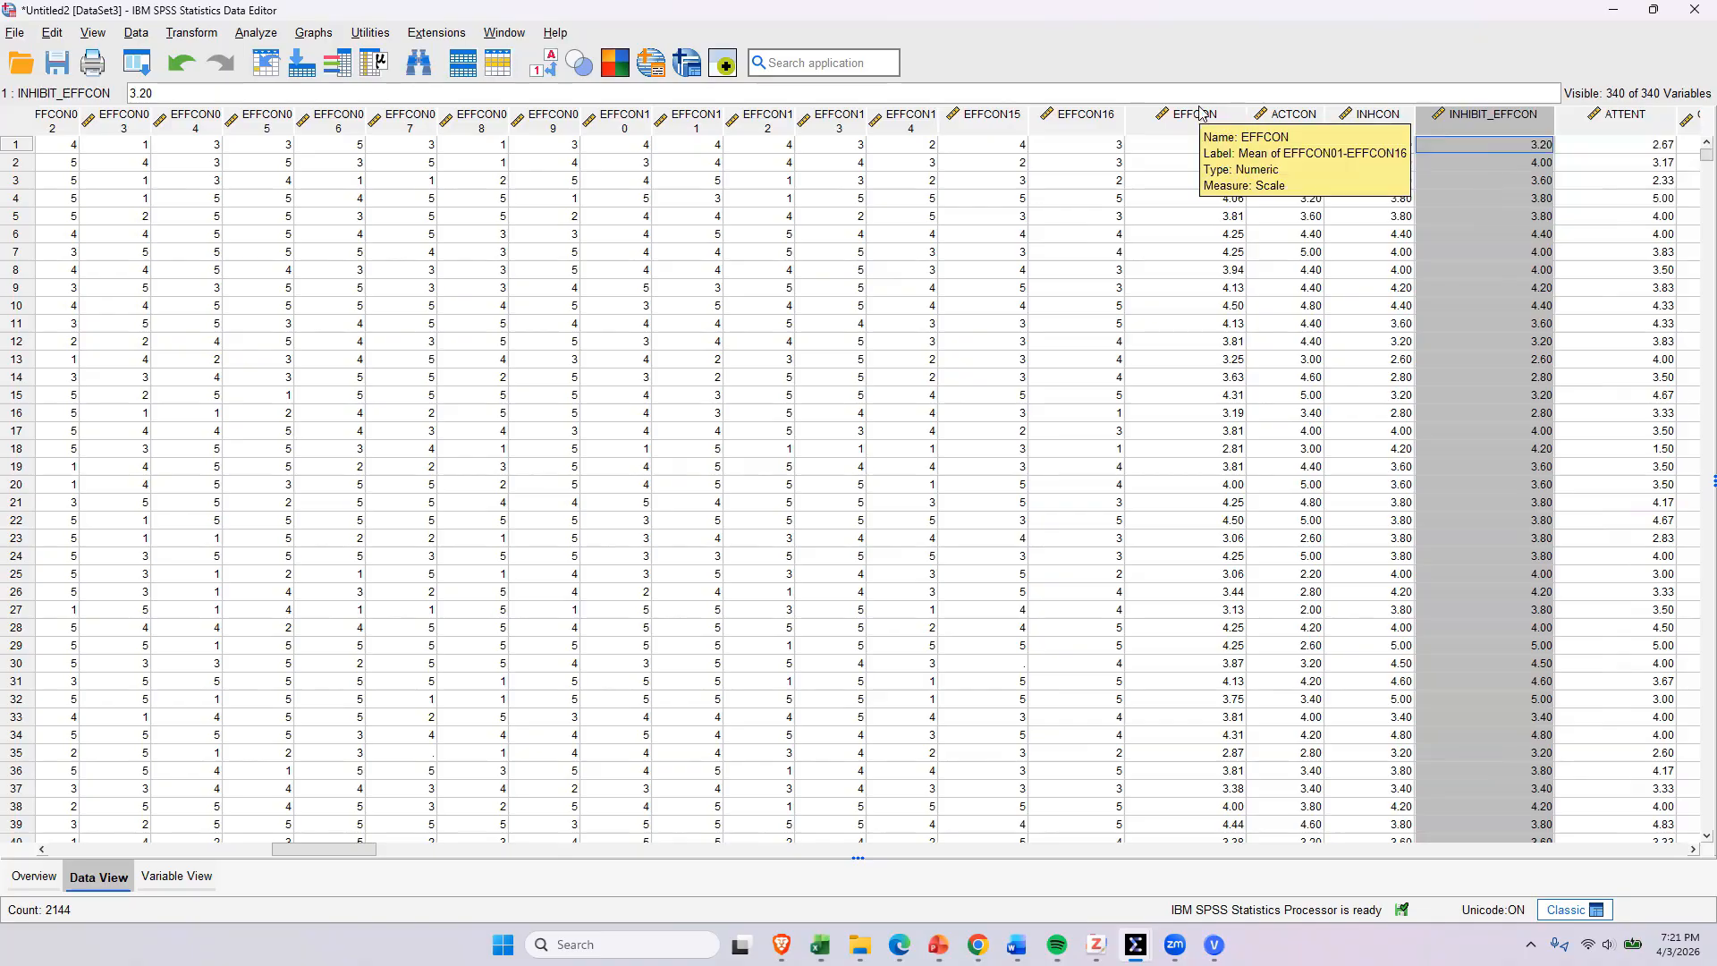
pyautogui.click(1162, 117)
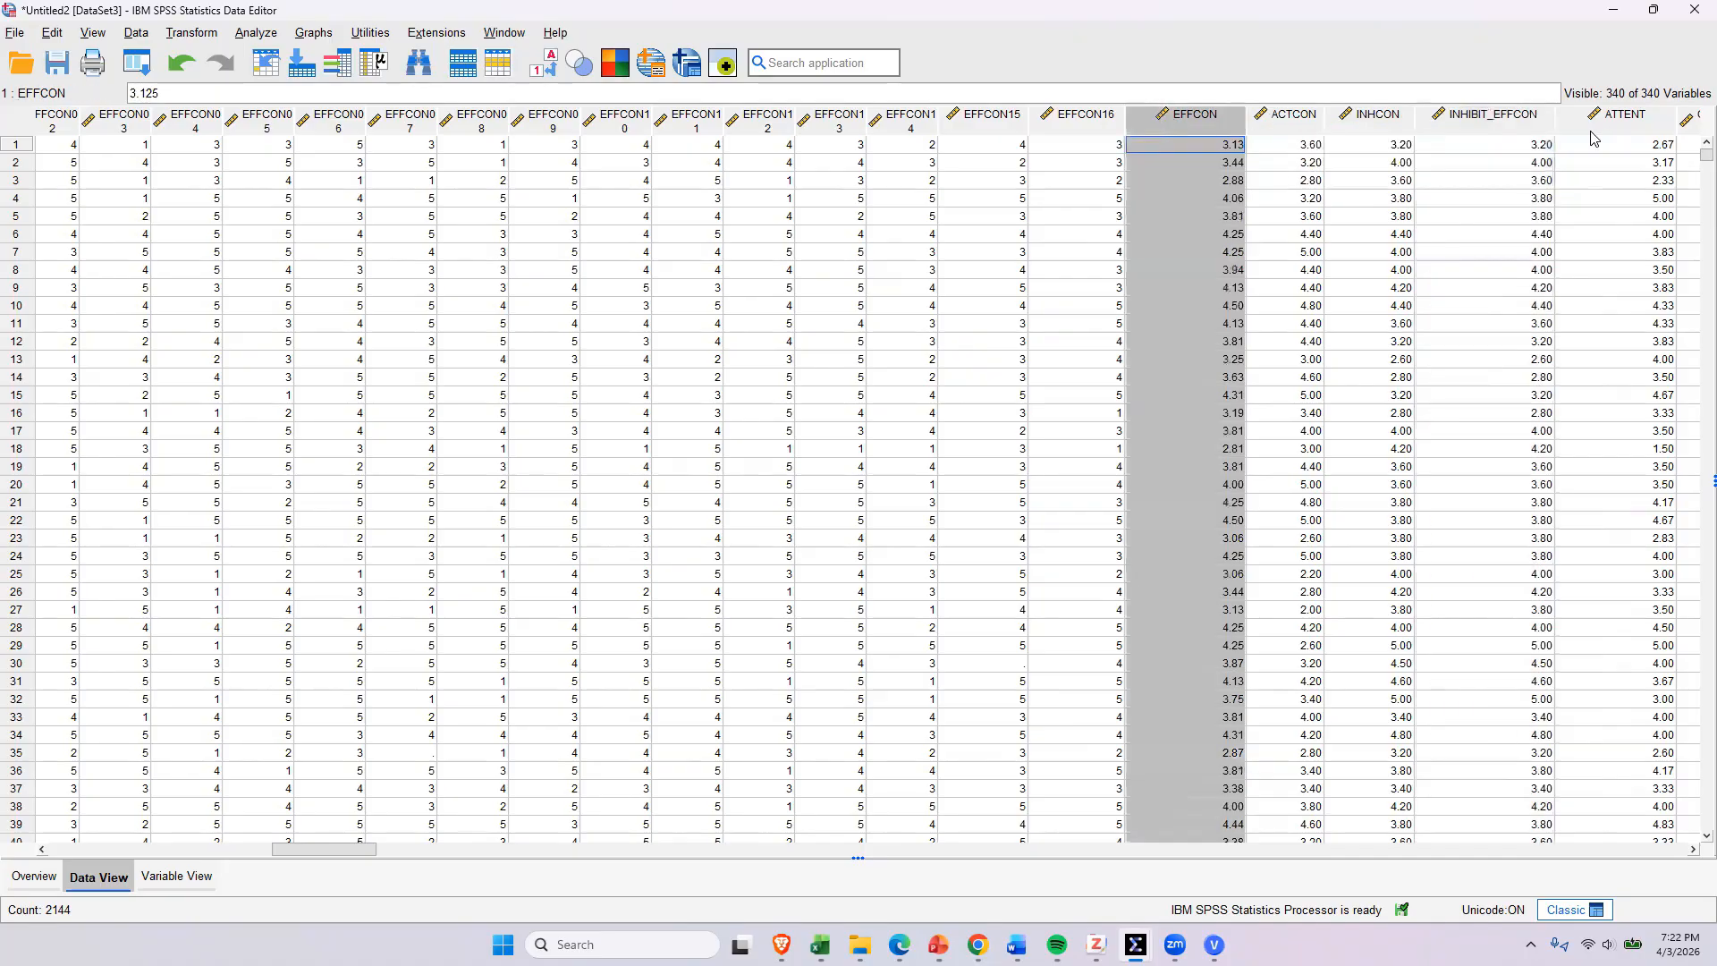
pyautogui.click(1498, 116)
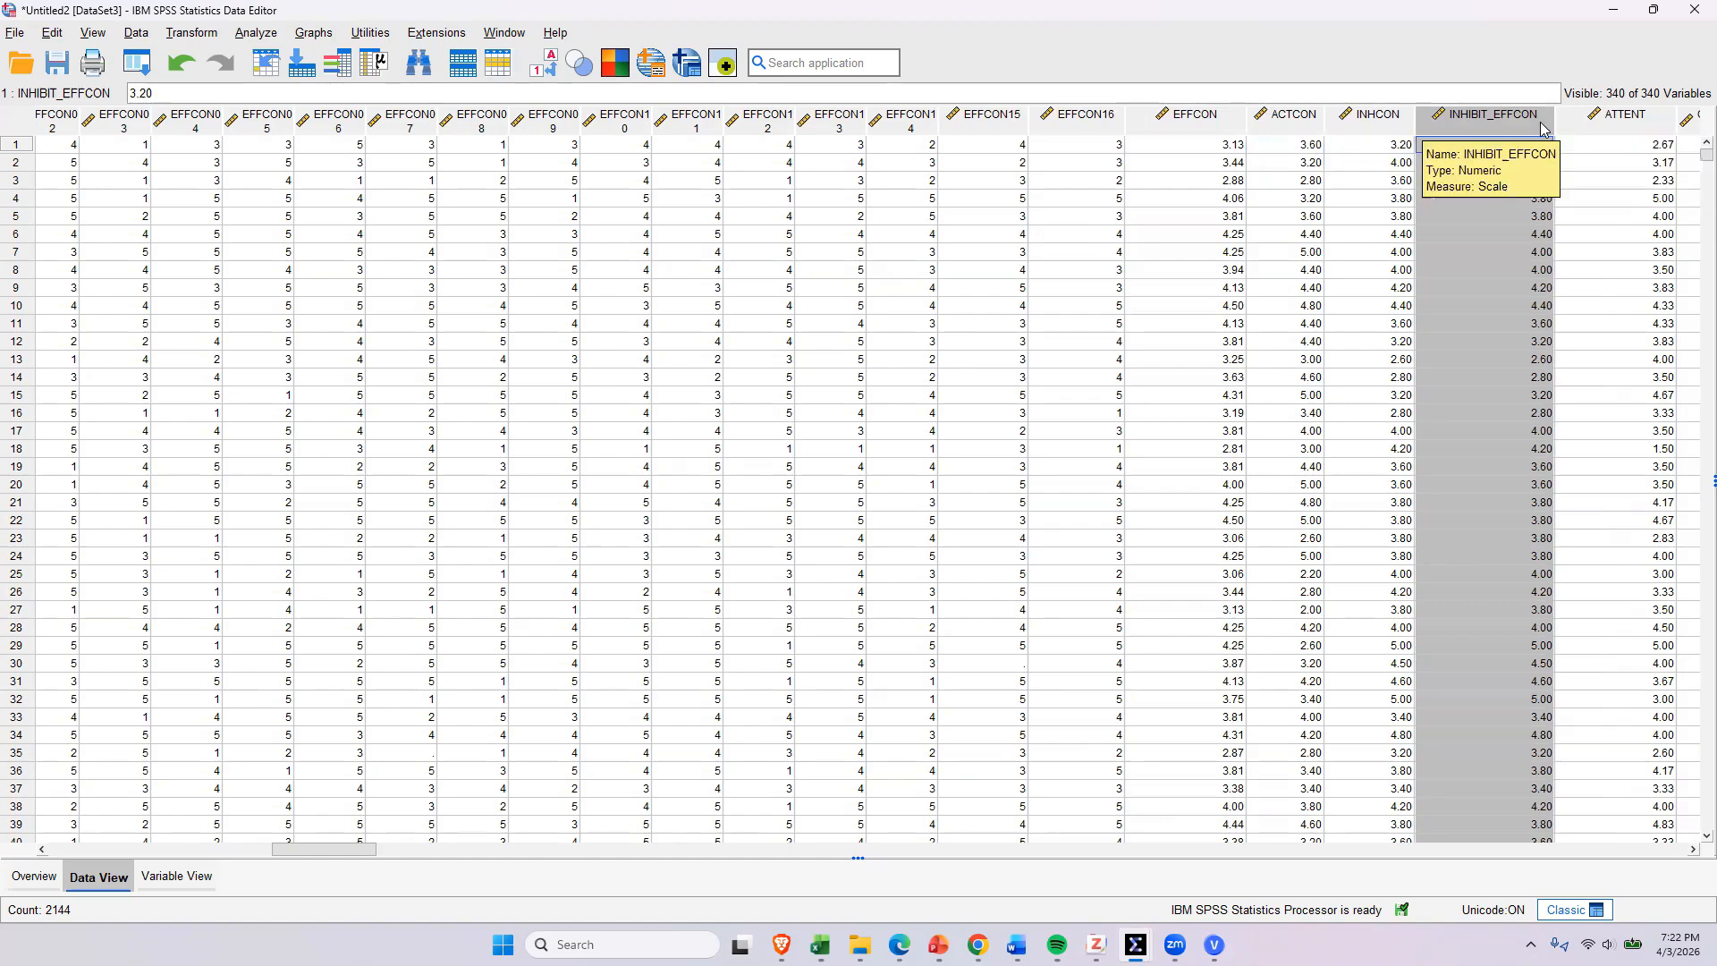
pyautogui.click(1372, 143)
pyautogui.click(1469, 131)
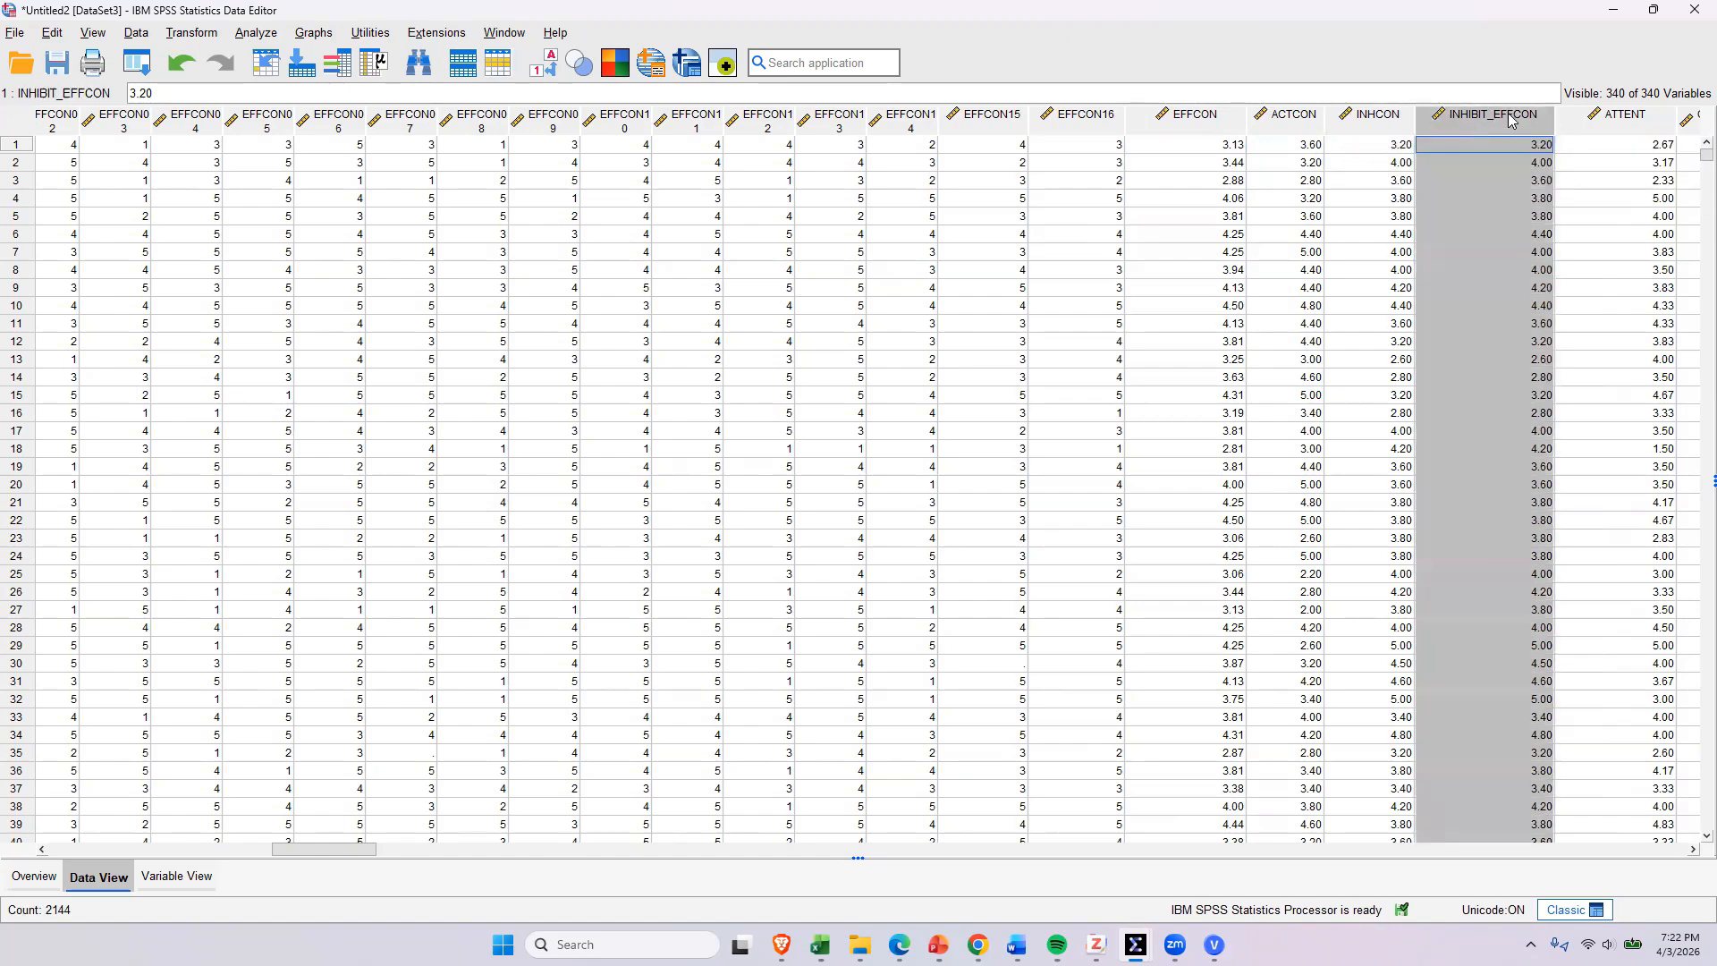
# Step: Set up an Independent-Samples T Test with INHIBIT_EFFCON as the test variable
pyautogui.click(247, 38)
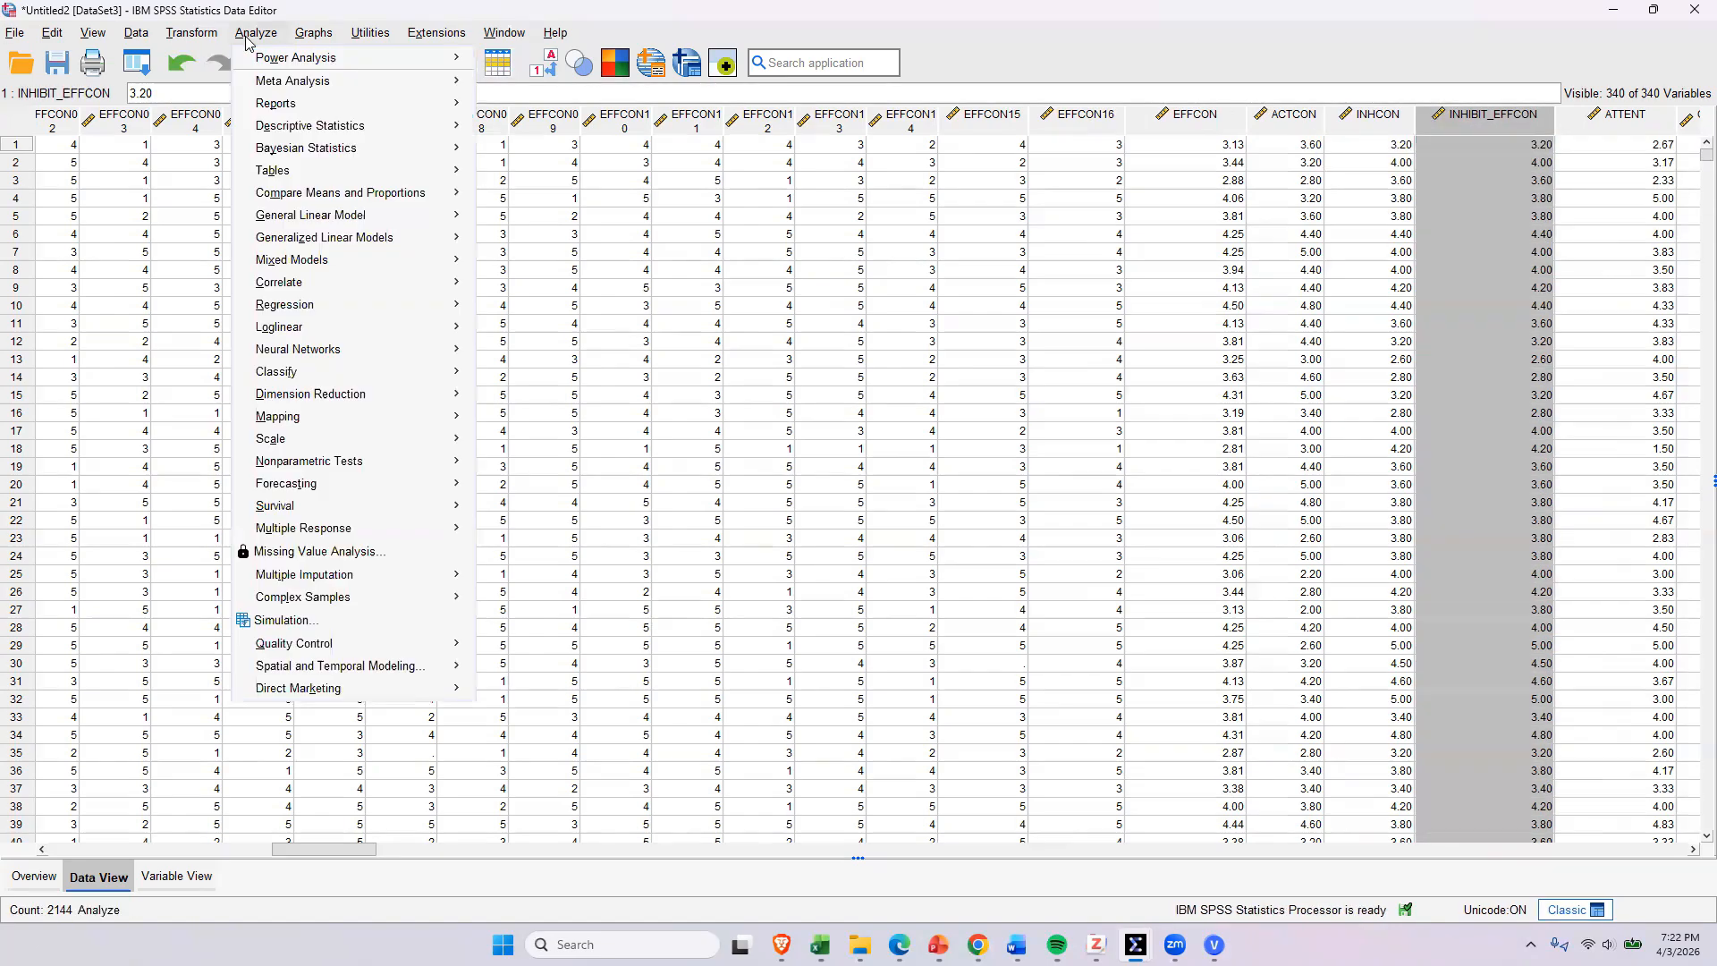
pyautogui.moveTo(191, 33)
pyautogui.moveTo(256, 33)
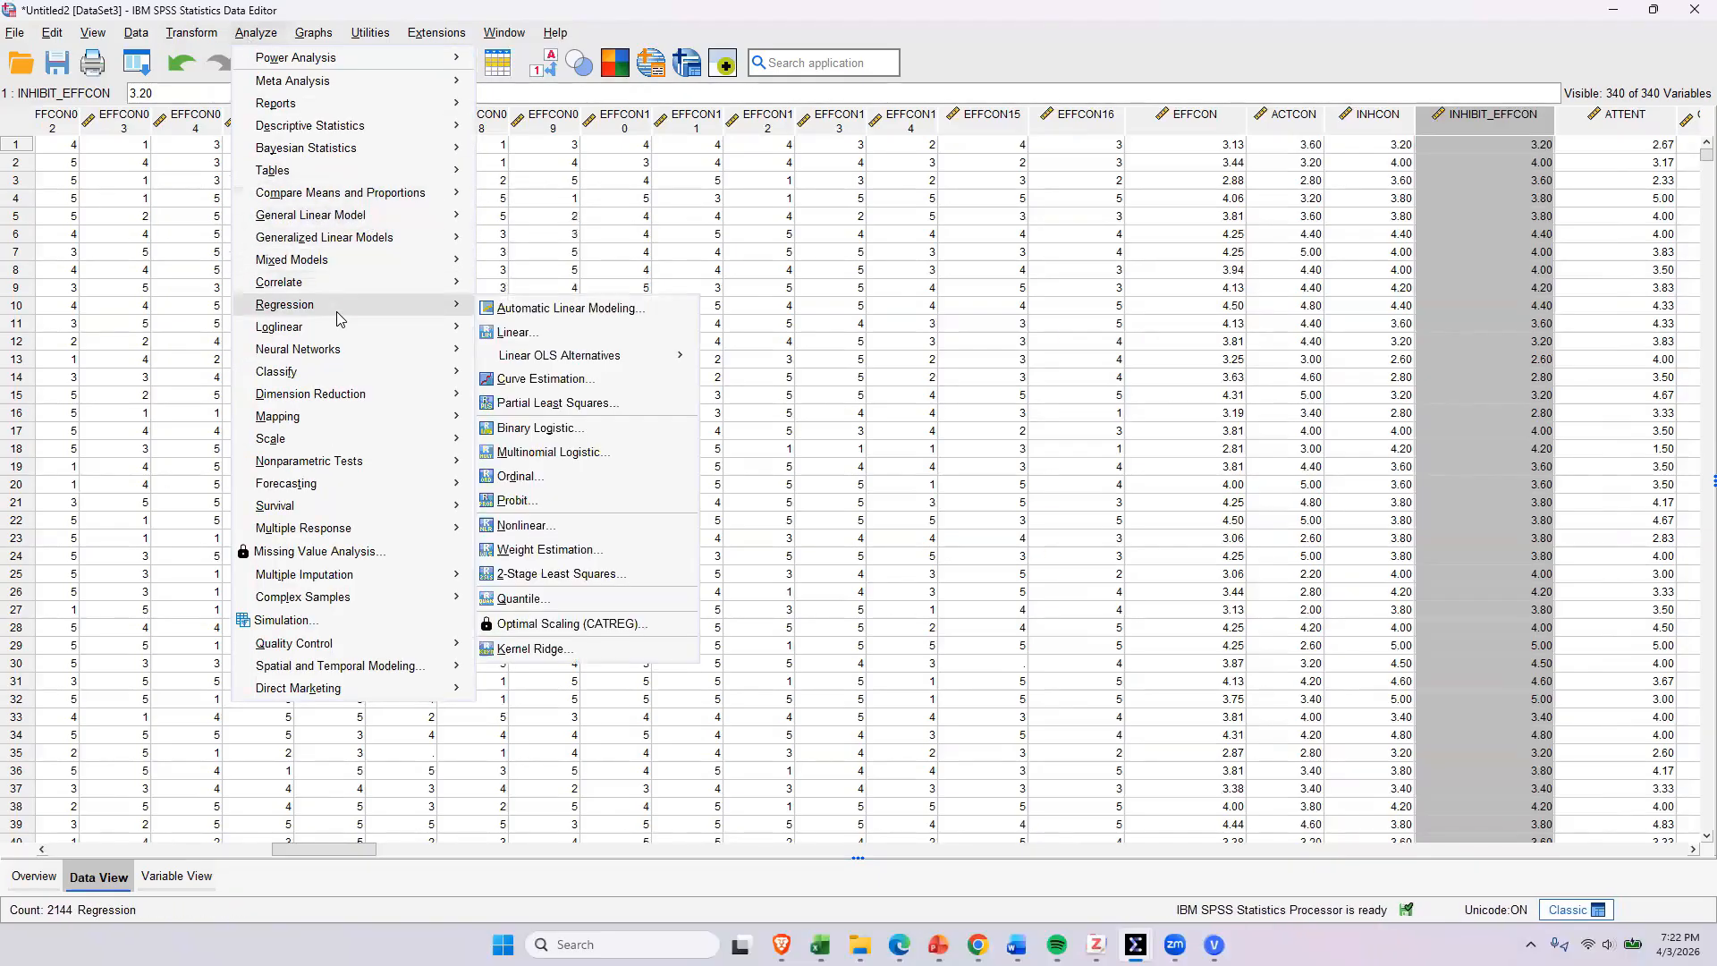
pyautogui.moveTo(332, 357)
pyautogui.moveTo(340, 202)
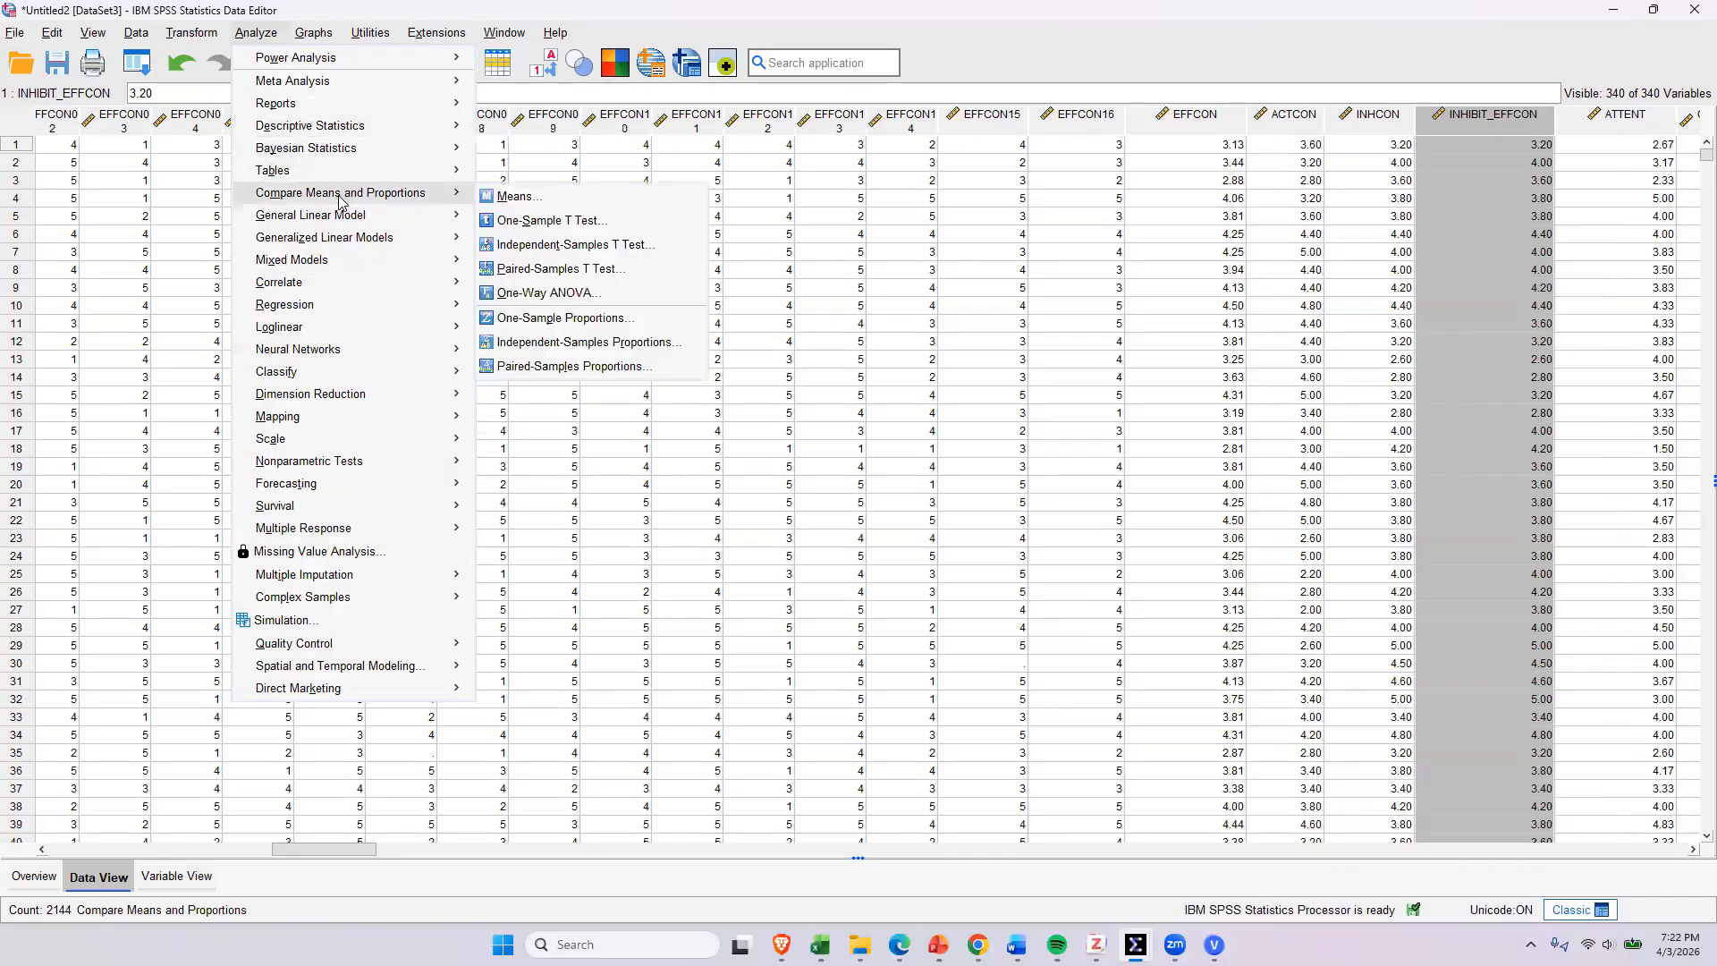
pyautogui.click(557, 246)
pyautogui.moveTo(790, 386)
pyautogui.mouseDown()
pyautogui.moveTo(808, 582)
pyautogui.moveTo(790, 369)
pyautogui.mouseUp()
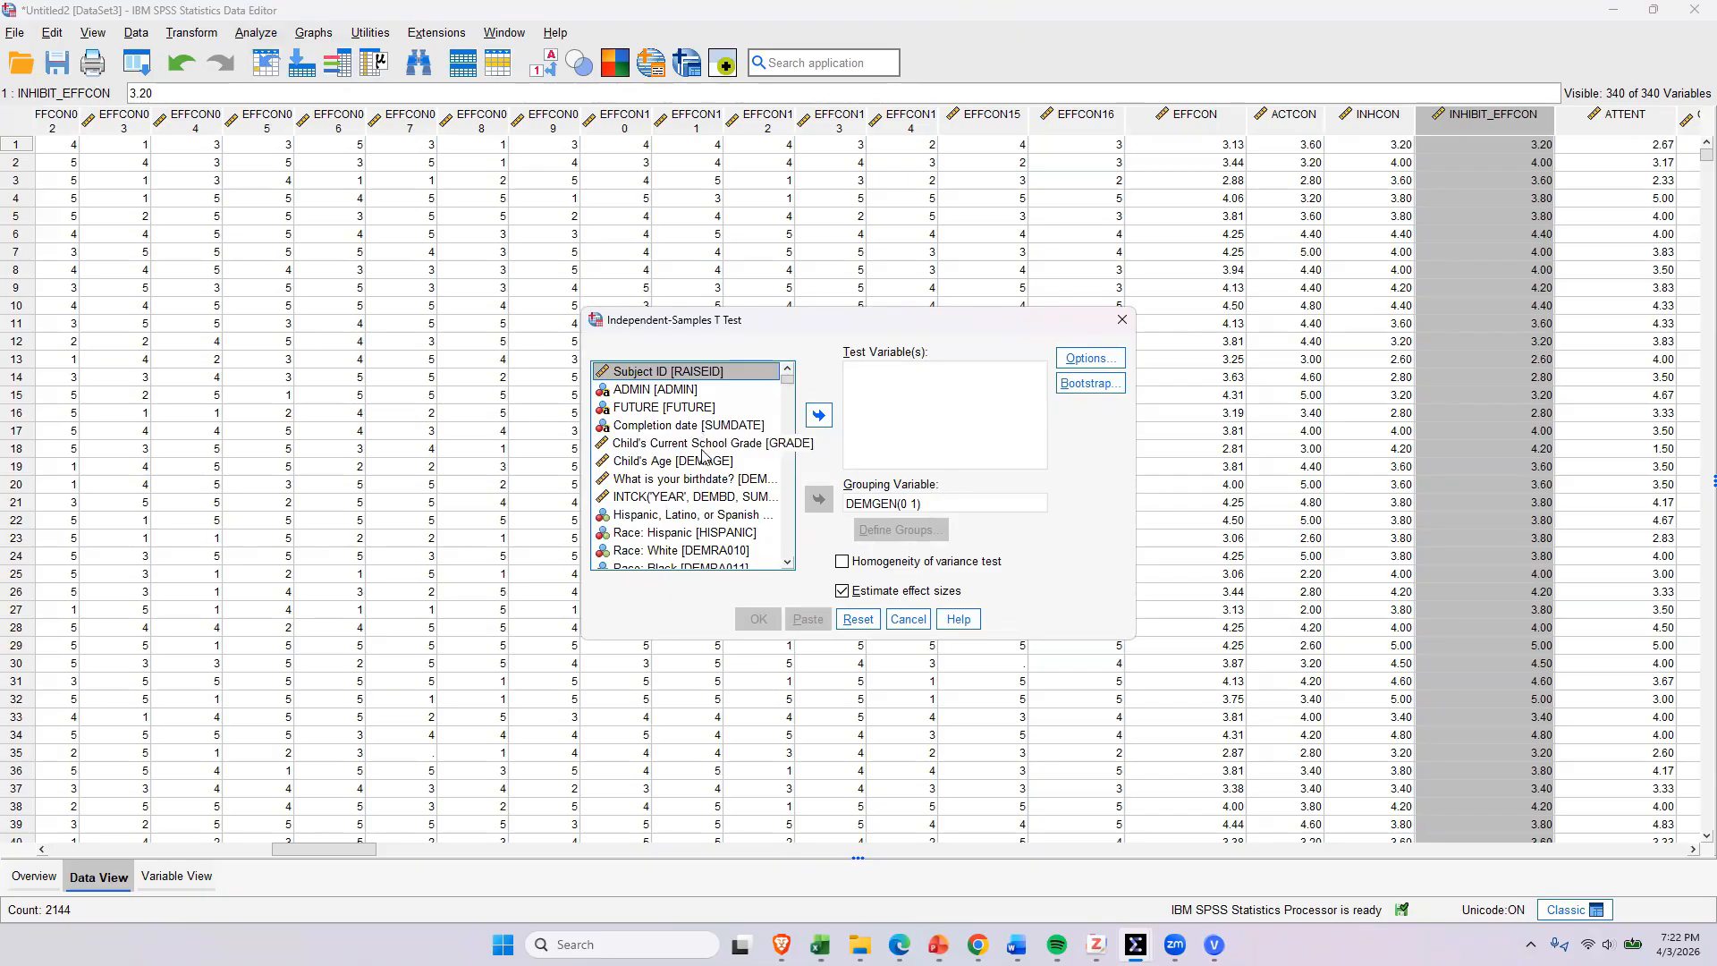
pyautogui.scroll(-7, 650, 458)
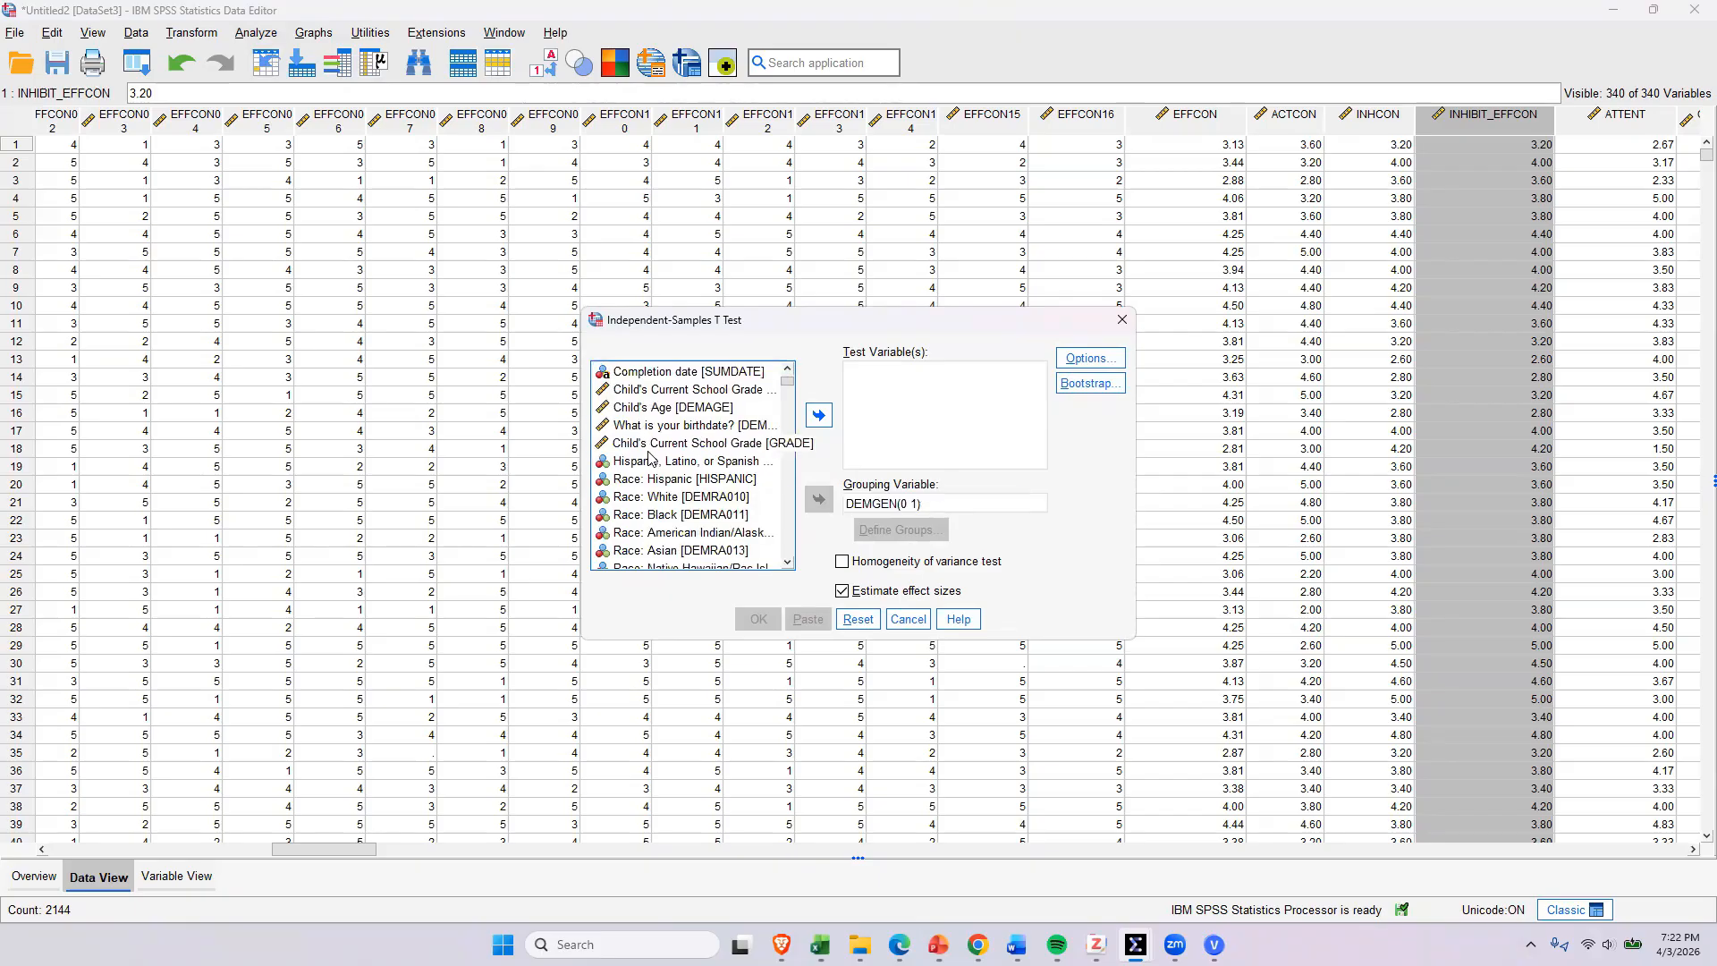
pyautogui.scroll(-5, 790, 402)
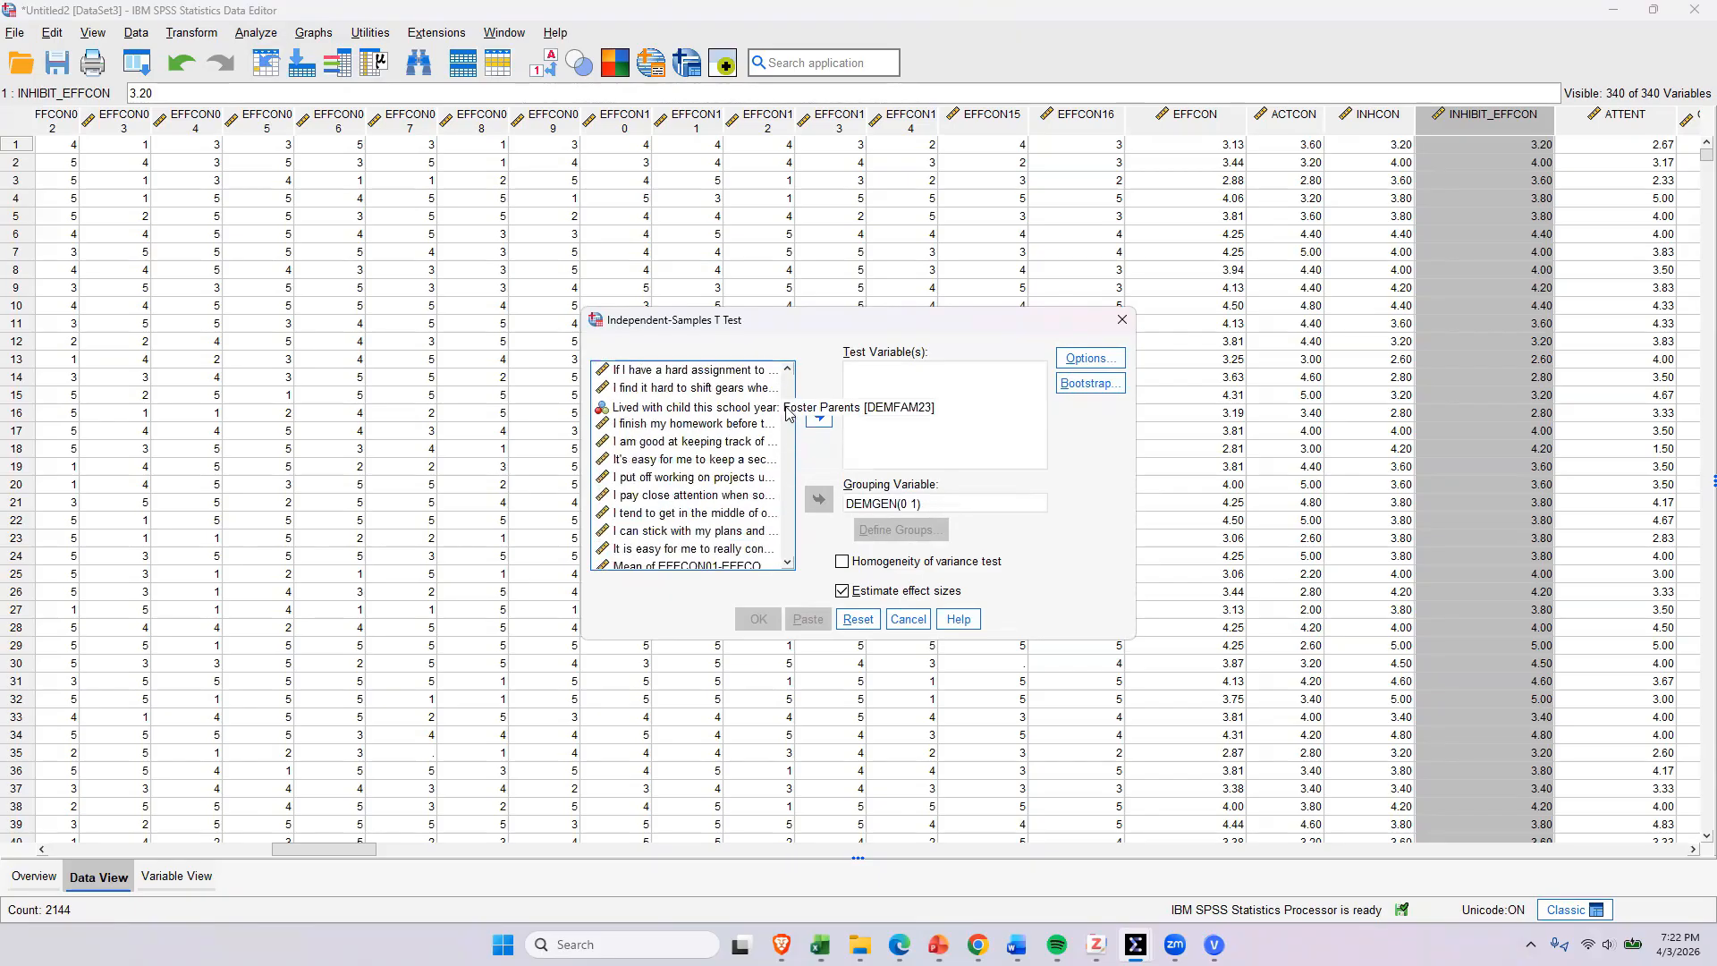
pyautogui.scroll(2, 677, 508)
pyautogui.scroll(2, 677, 508)
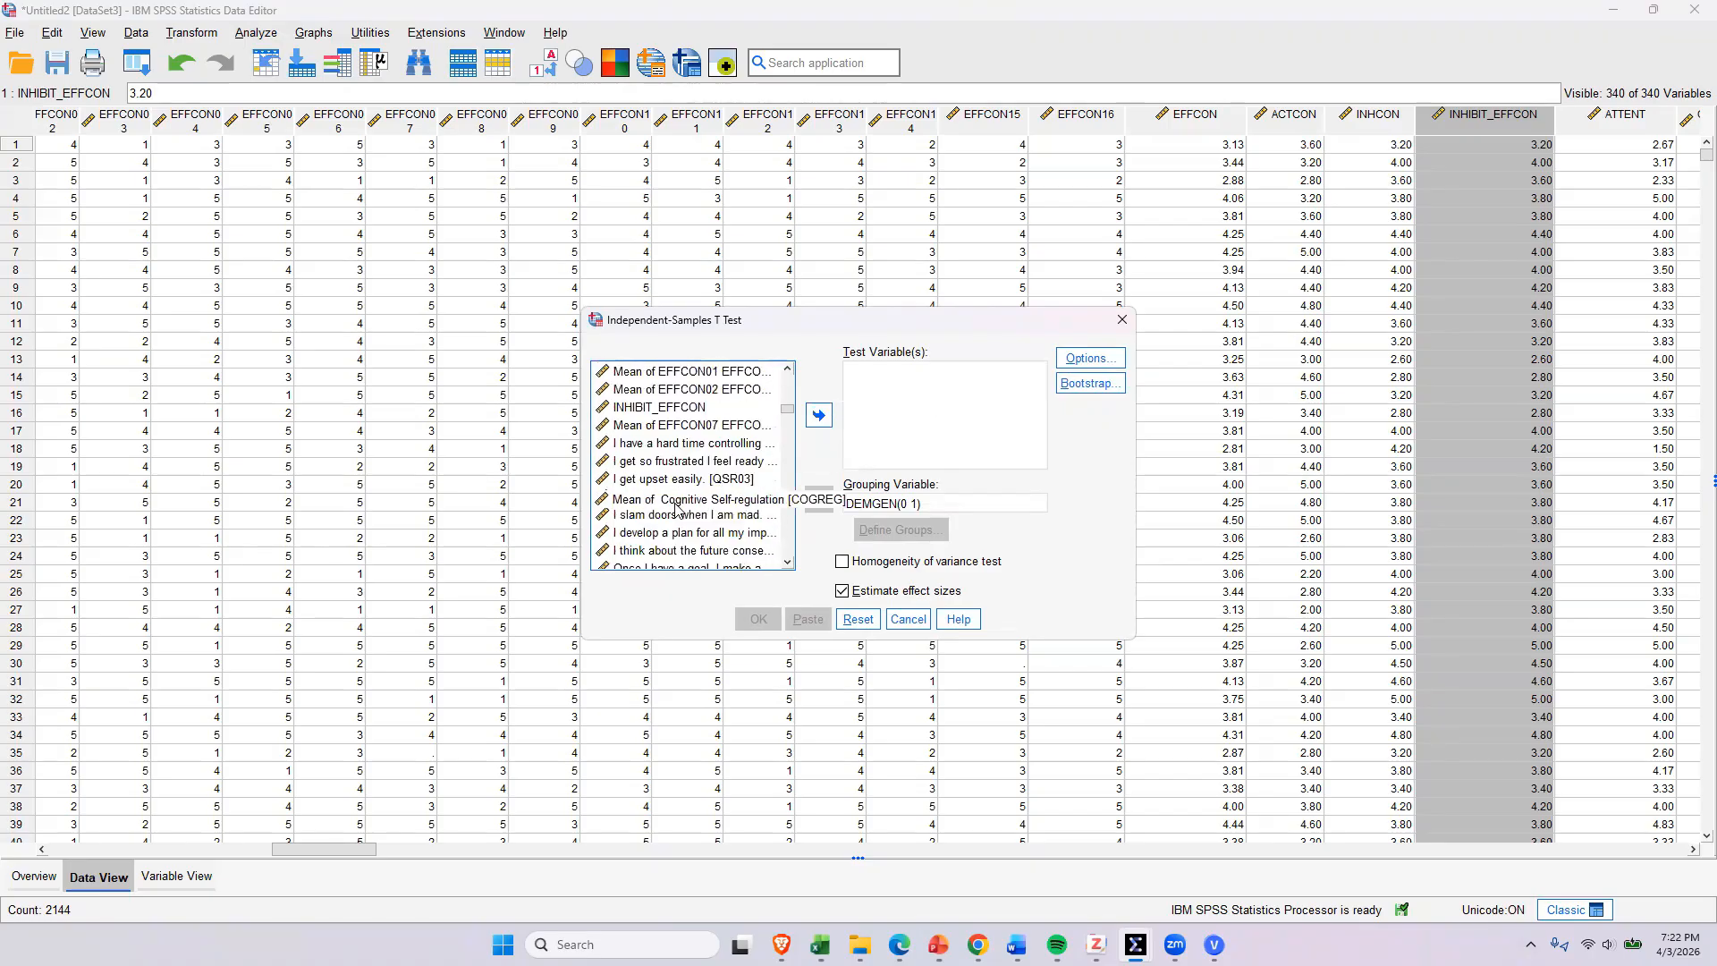
pyautogui.click(636, 409)
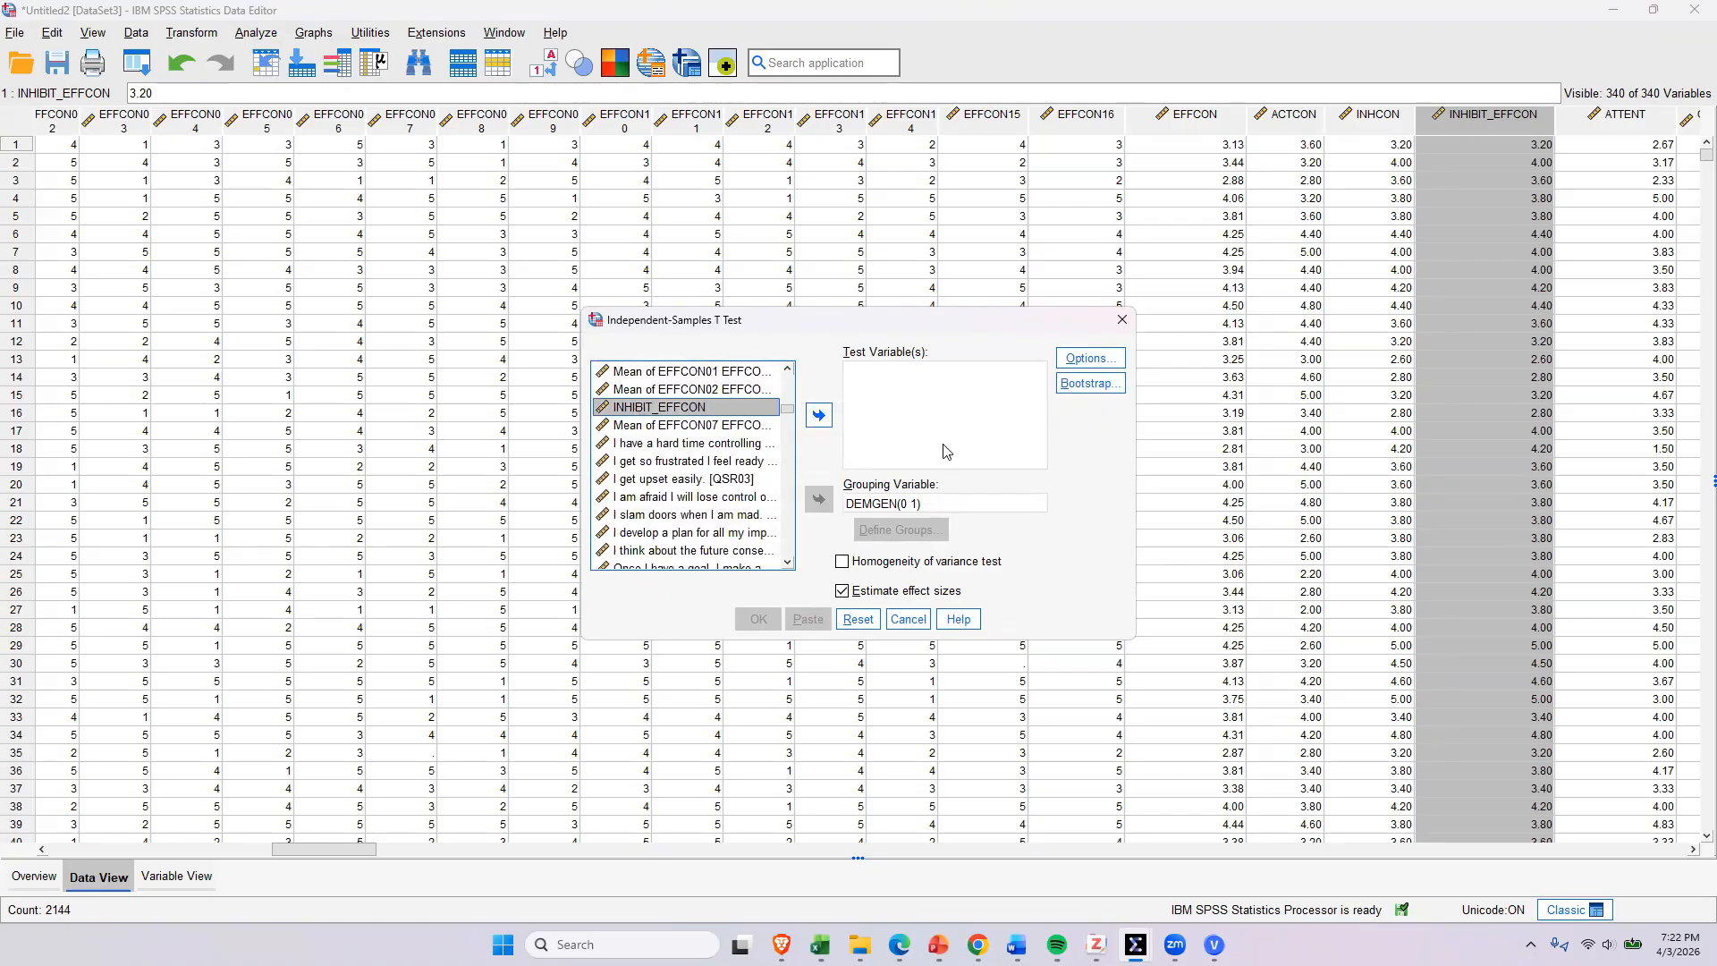
pyautogui.click(818, 415)
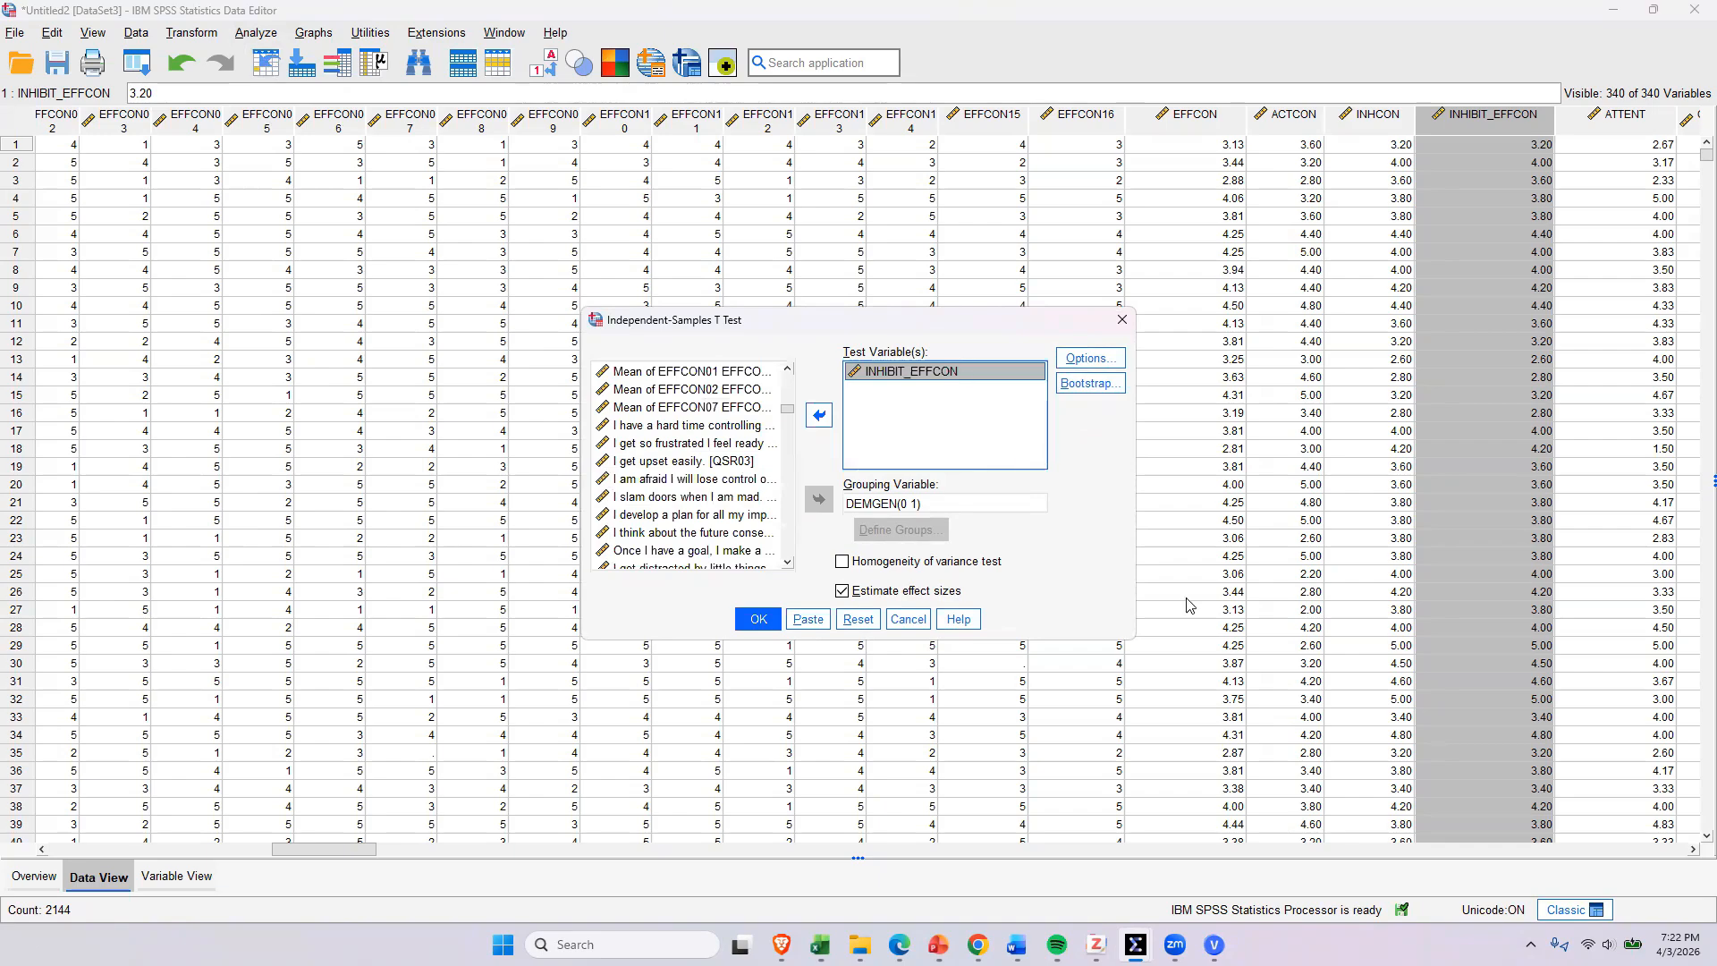
# Step: Clear the t test's grouping variable and assign Child Gender (DEMGEN) to it again
pyautogui.click(874, 504)
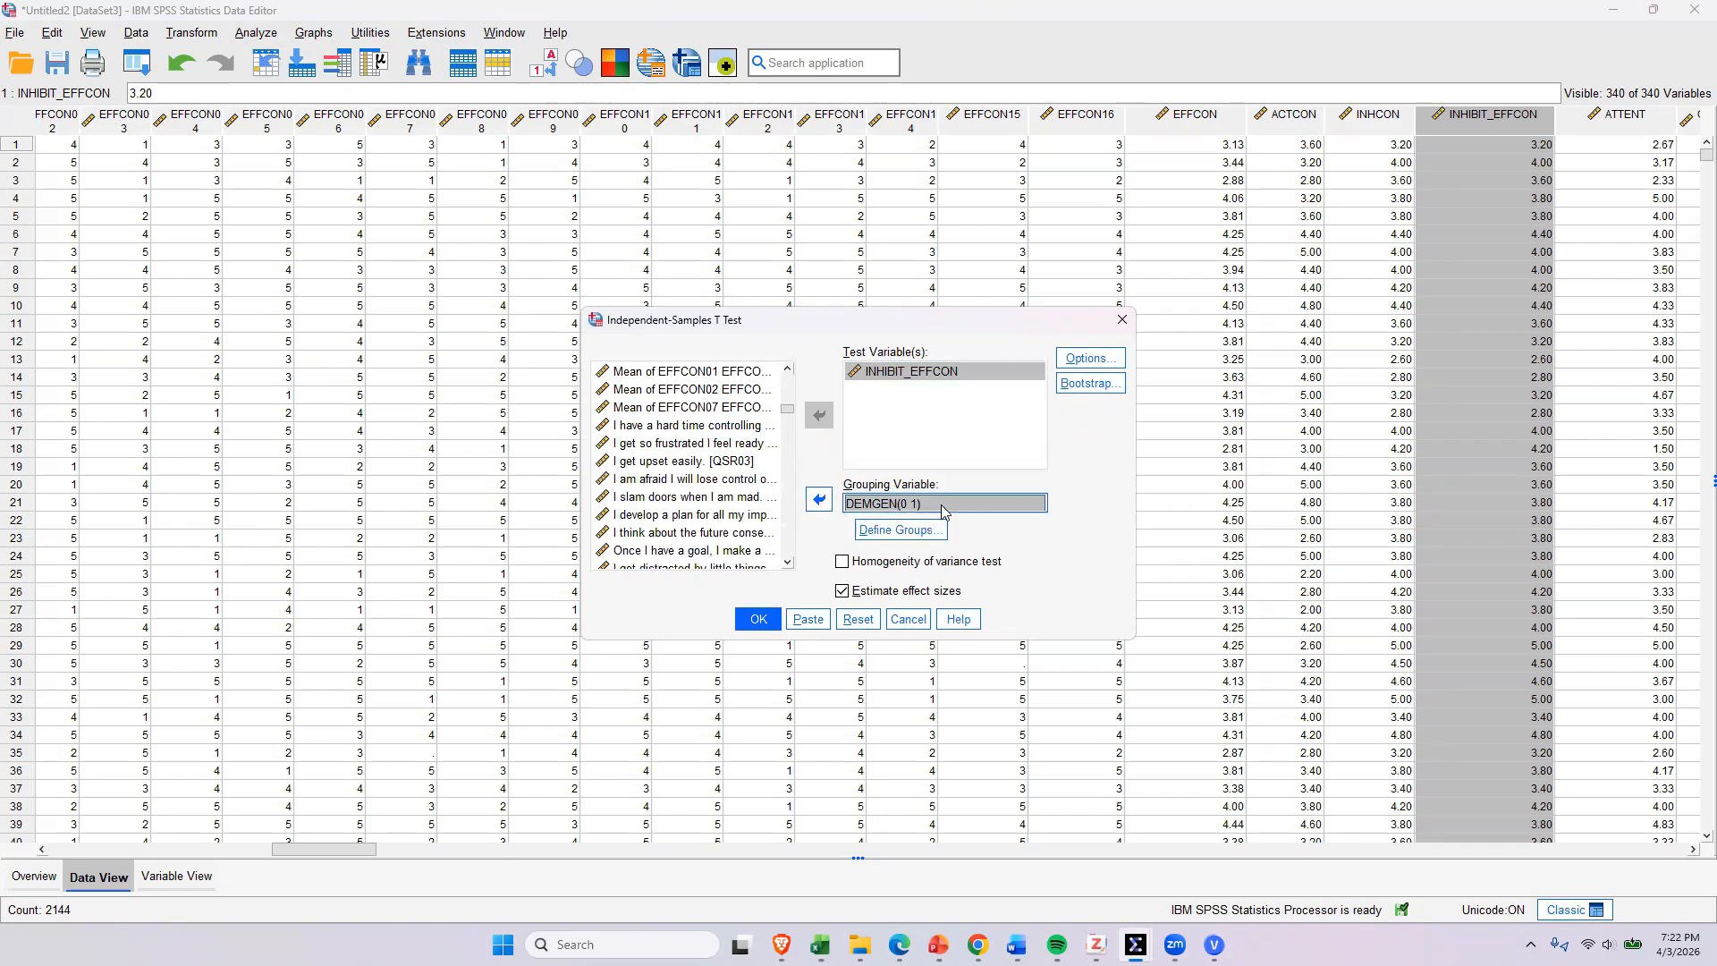
pyautogui.click(820, 501)
pyautogui.scroll(3, 771, 430)
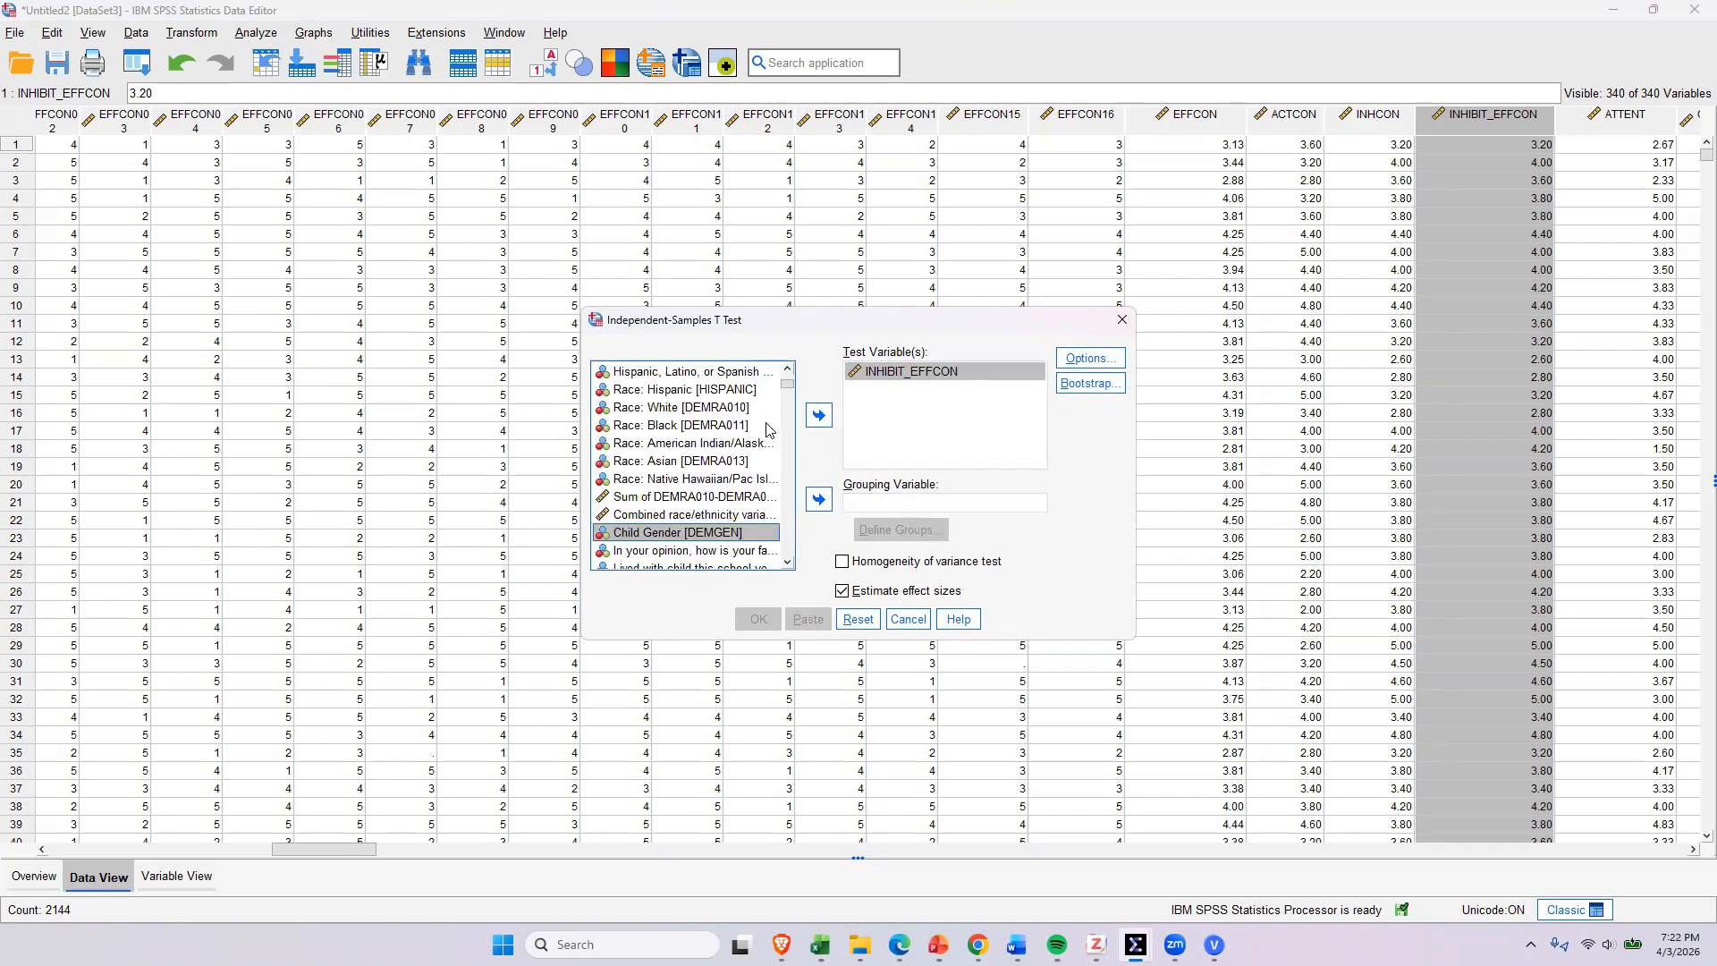
pyautogui.click(819, 499)
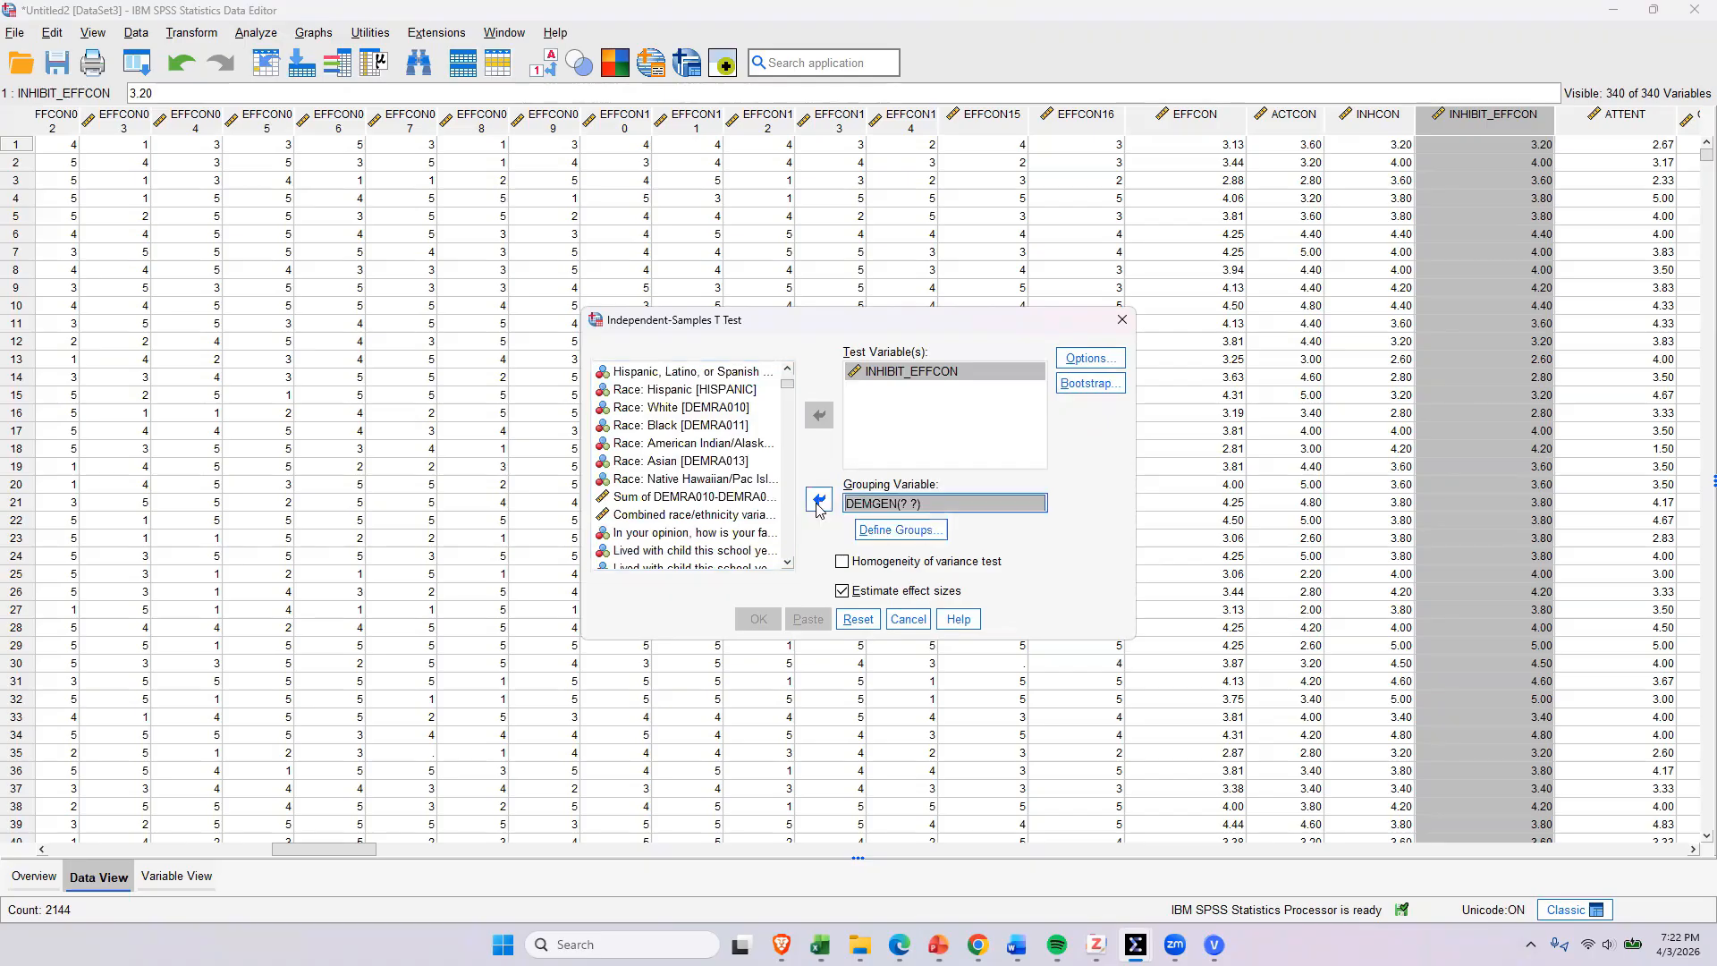
# Step: Define the DEMGEN groups as 0 and 1, and run the t test to view its output
pyautogui.click(897, 529)
pyautogui.click(869, 438)
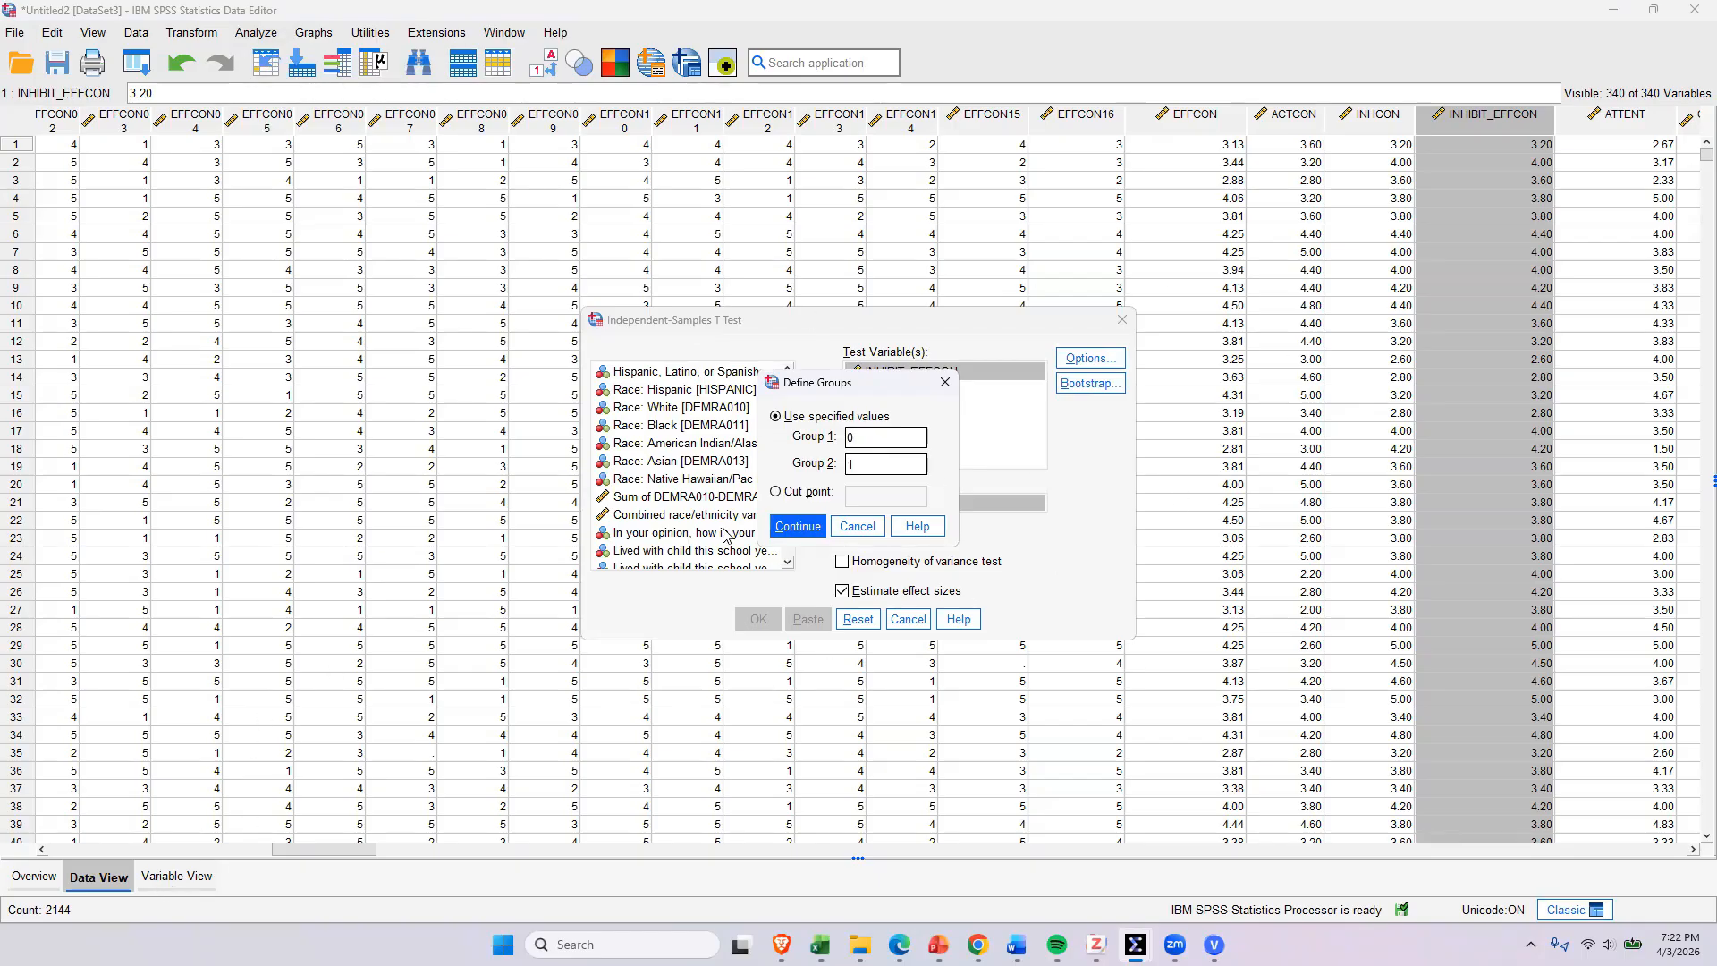
pyautogui.click(798, 525)
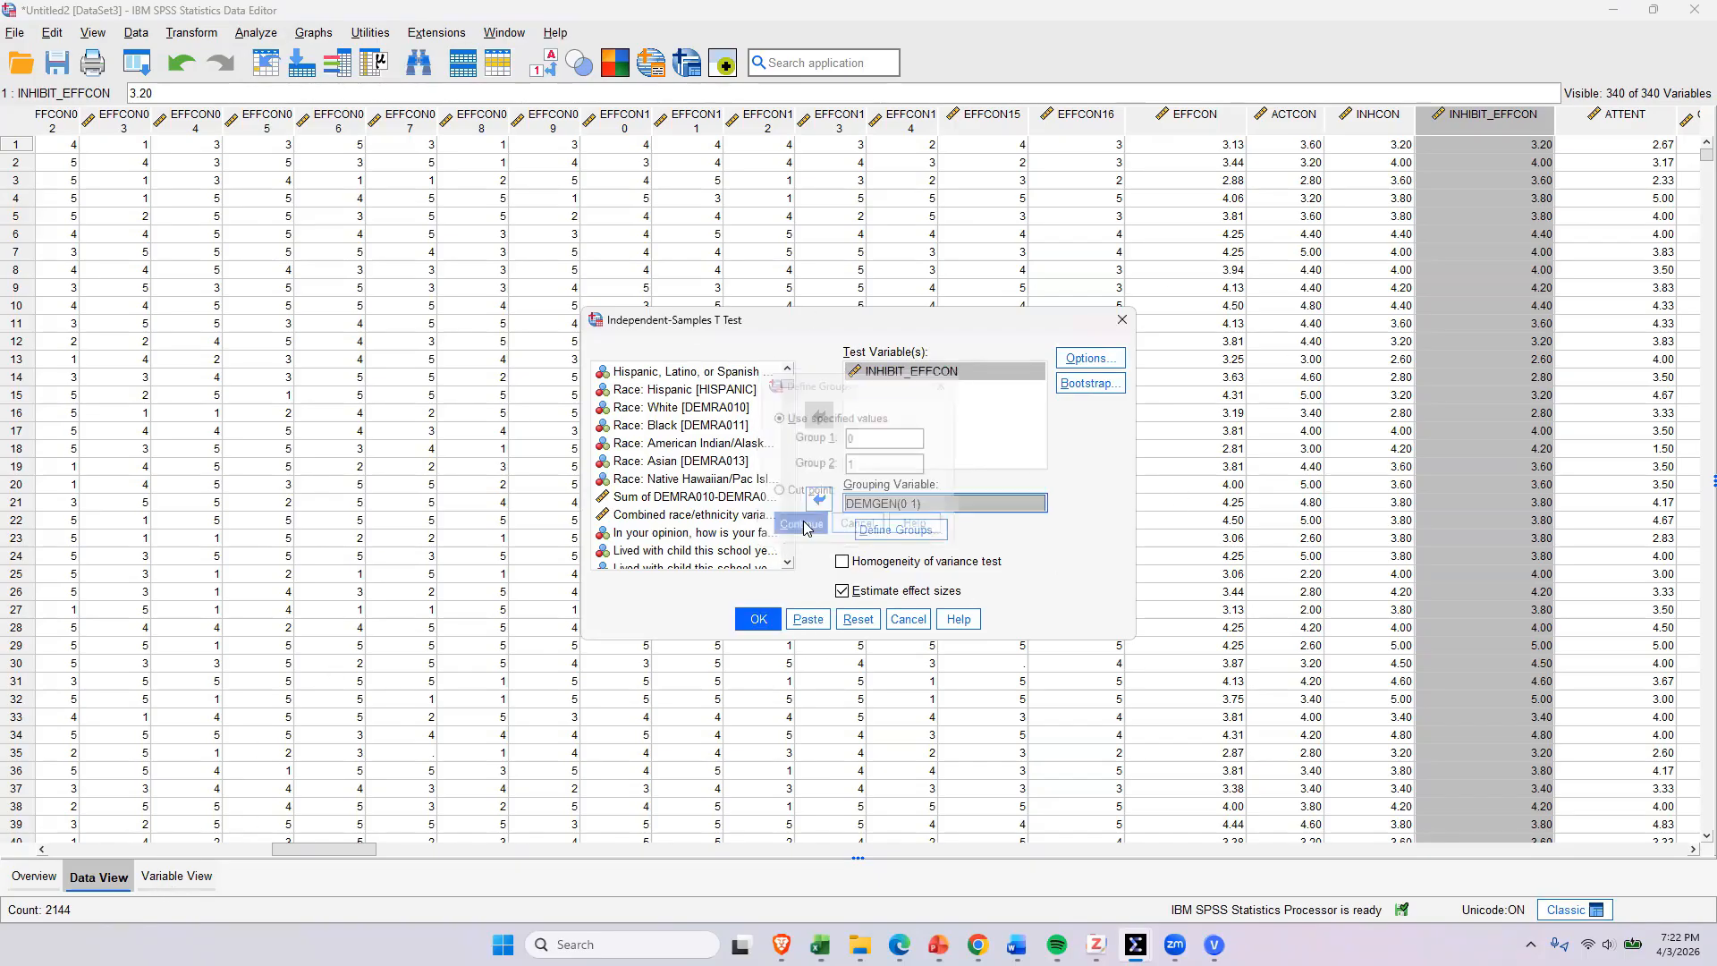
pyautogui.click(754, 622)
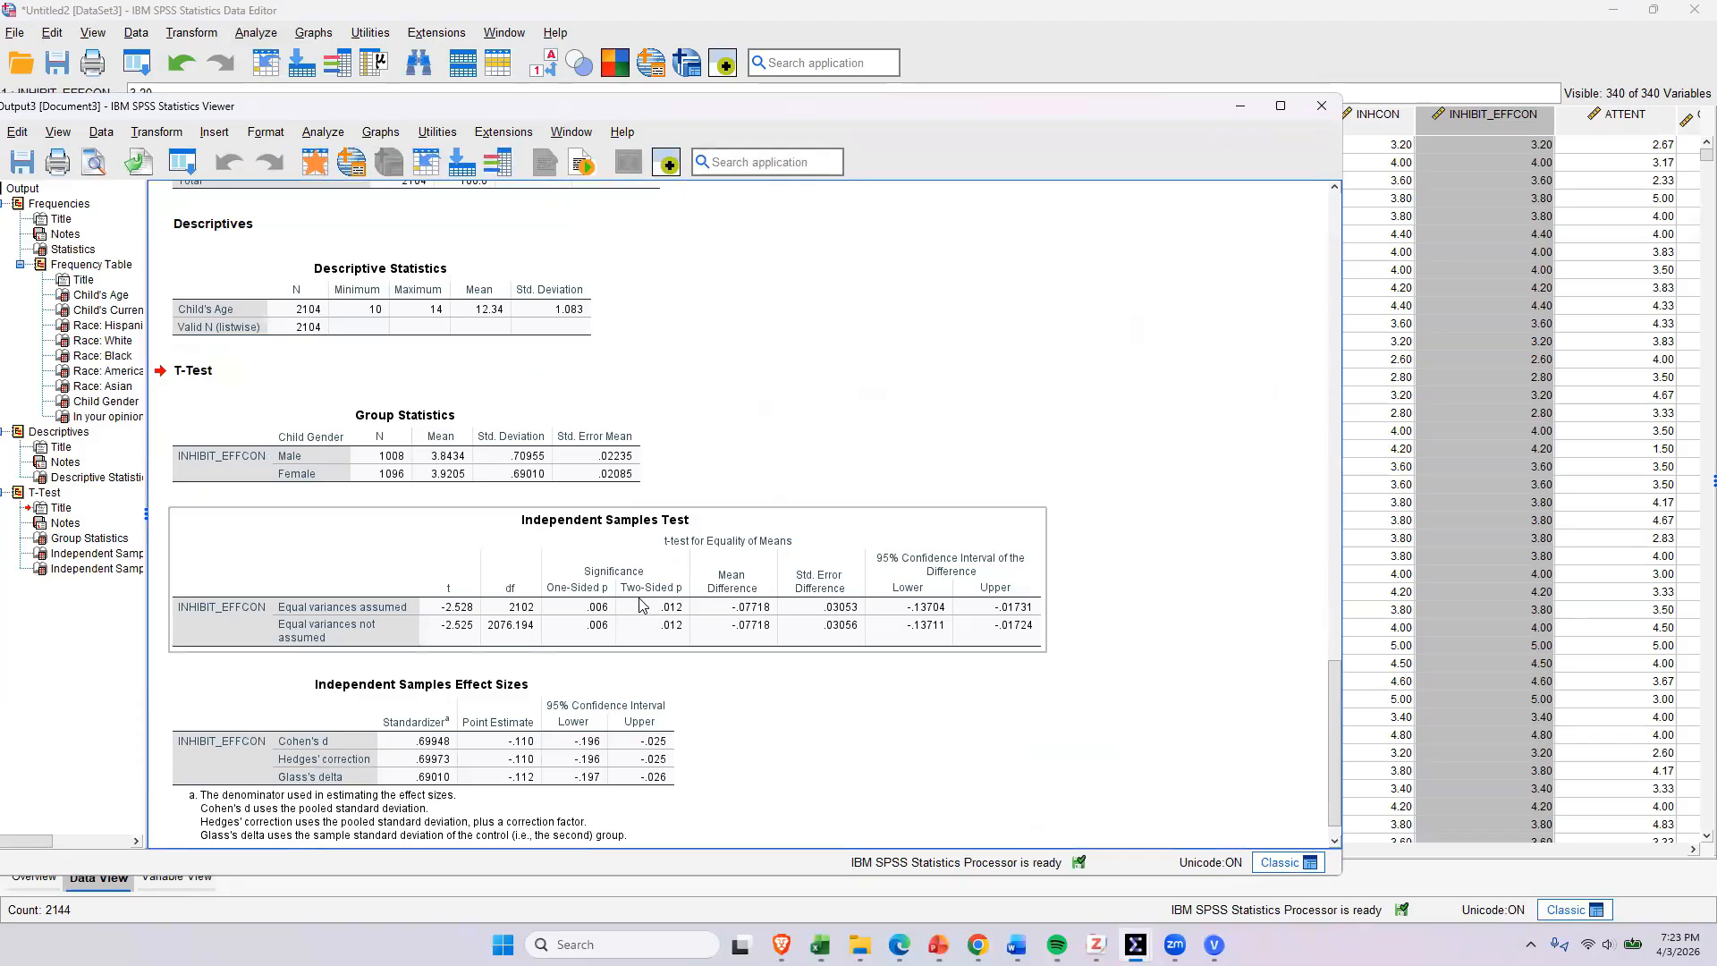
pyautogui.scroll(-1, 640, 604)
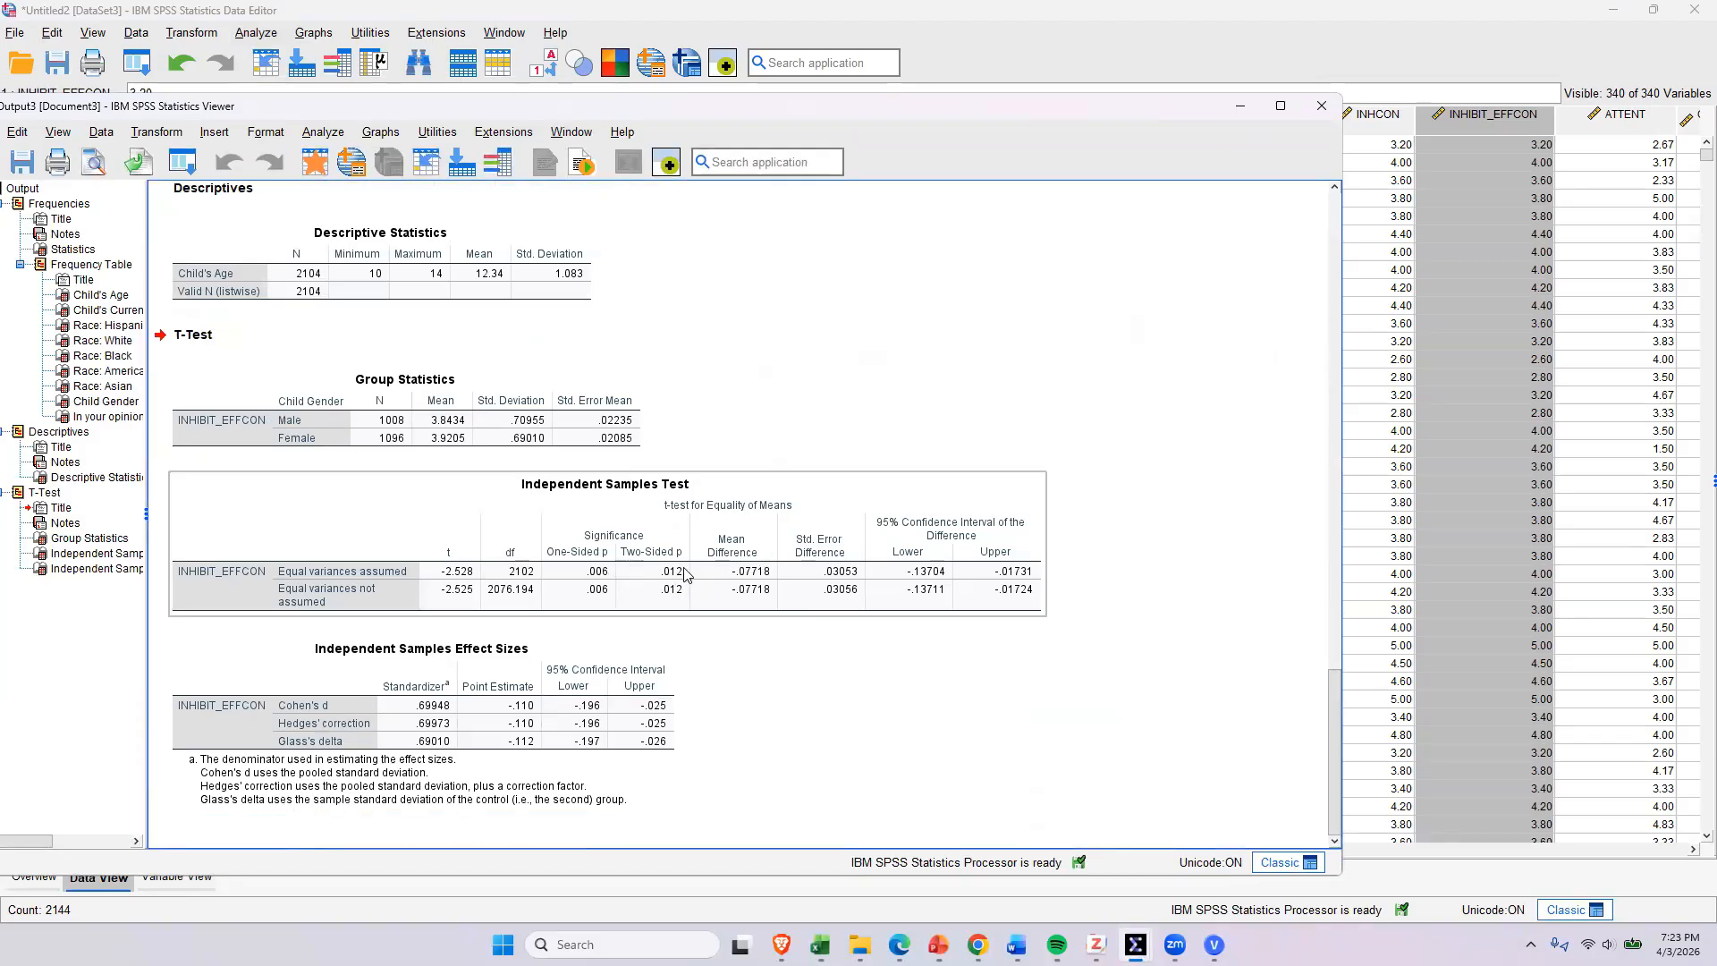